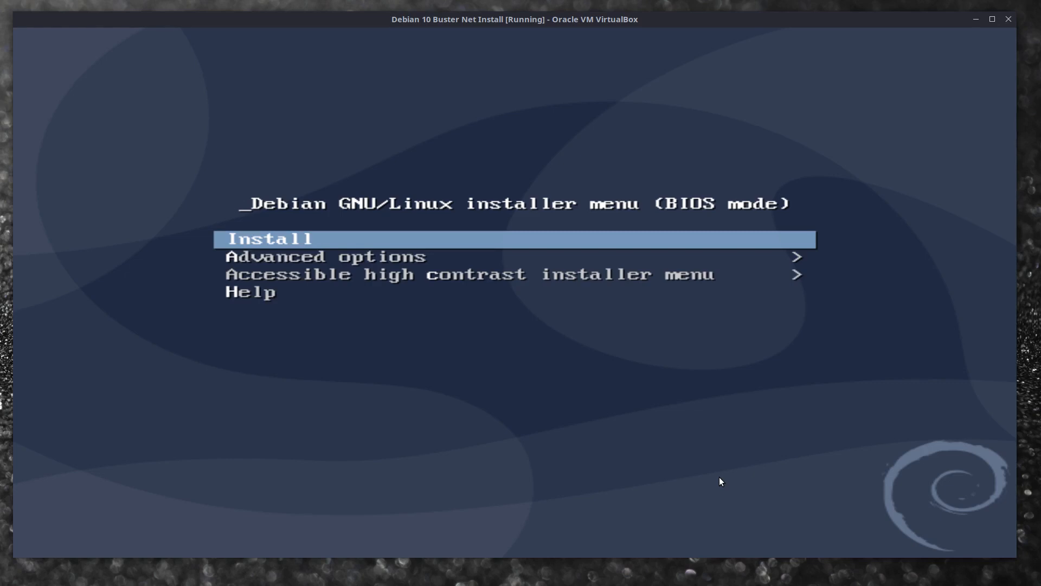
Step: Start the Debian installer in Expert install mode from the Advanced options submenu
key(Down)
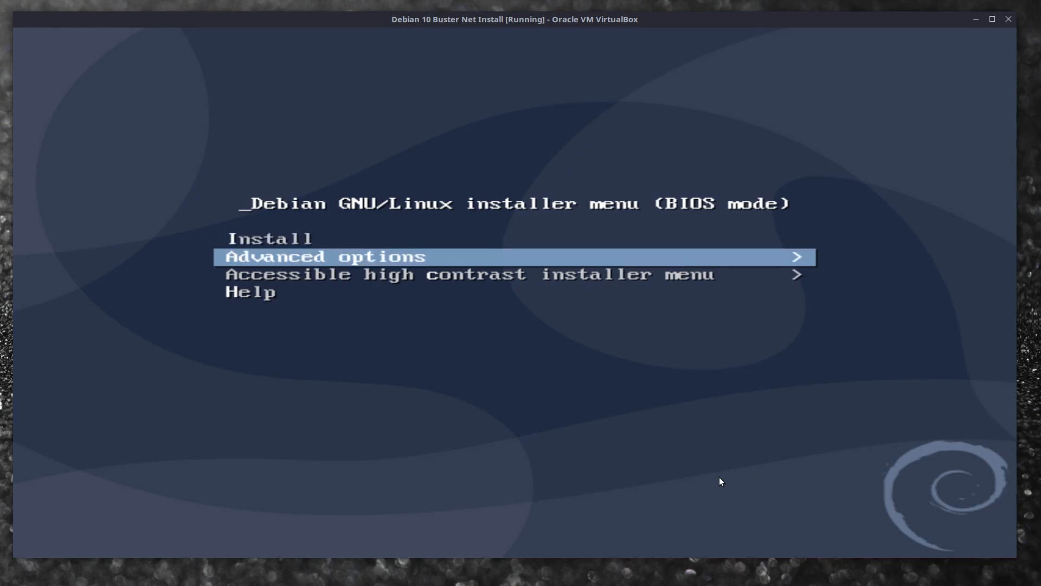
key(Return)
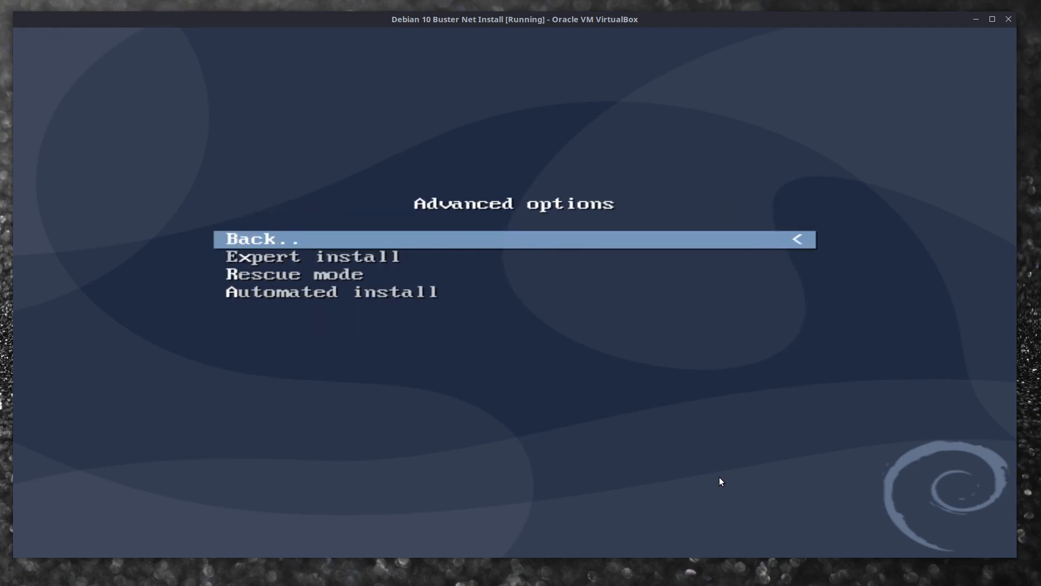
key(Down)
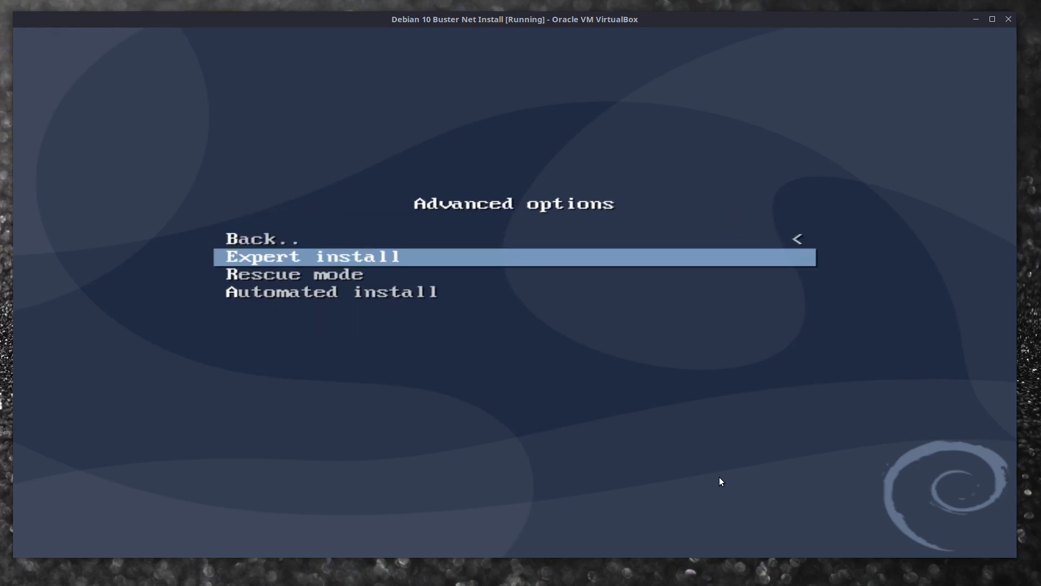
key(Return)
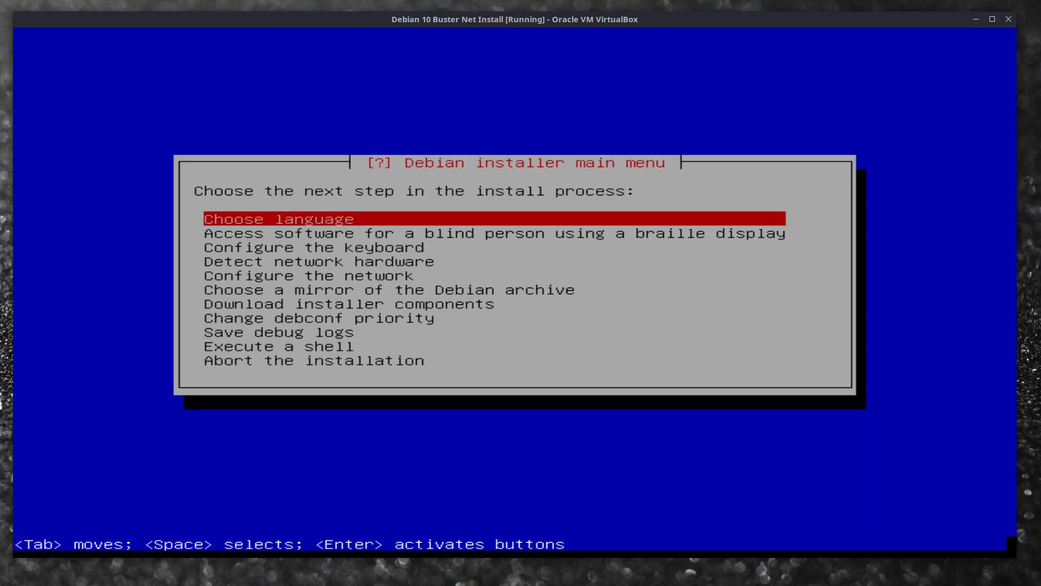
Step: Choose English as the installation language and Australia as the location
key(Return)
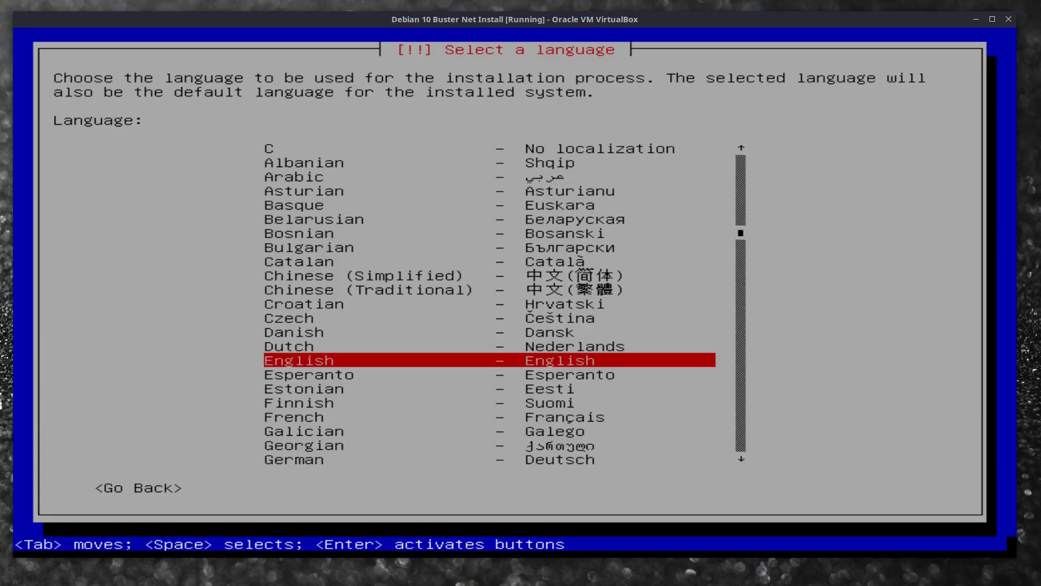
key(Return)
key(Up)
key(Up)
key(Up)
key(Up)
key(Up)
key(Up)
key(Up)
key(Up)
key(Up)
key(Up)
key(Up)
key(Up)
key(Up)
key(Up)
key(Return)
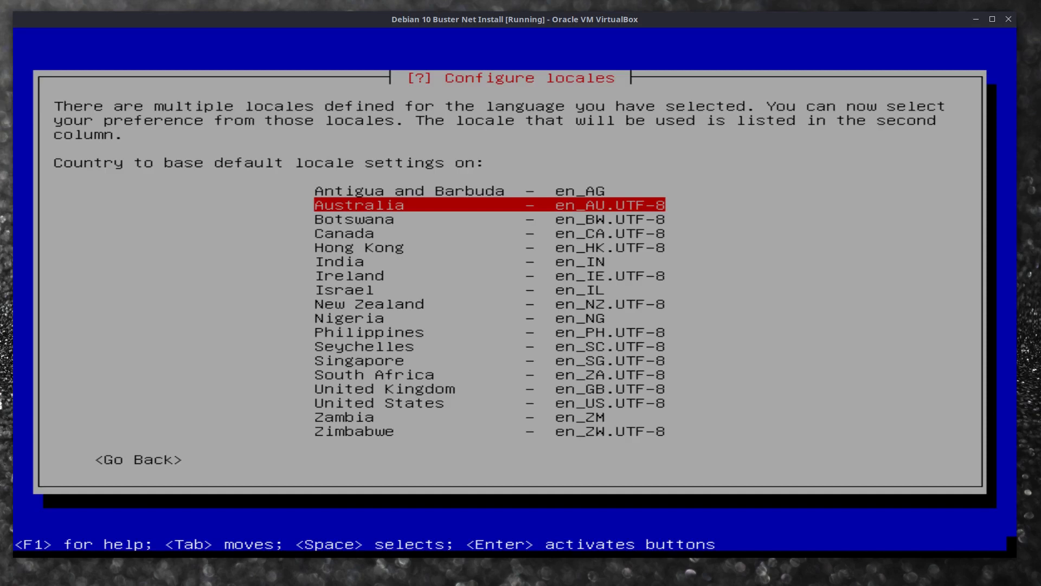
key(Return)
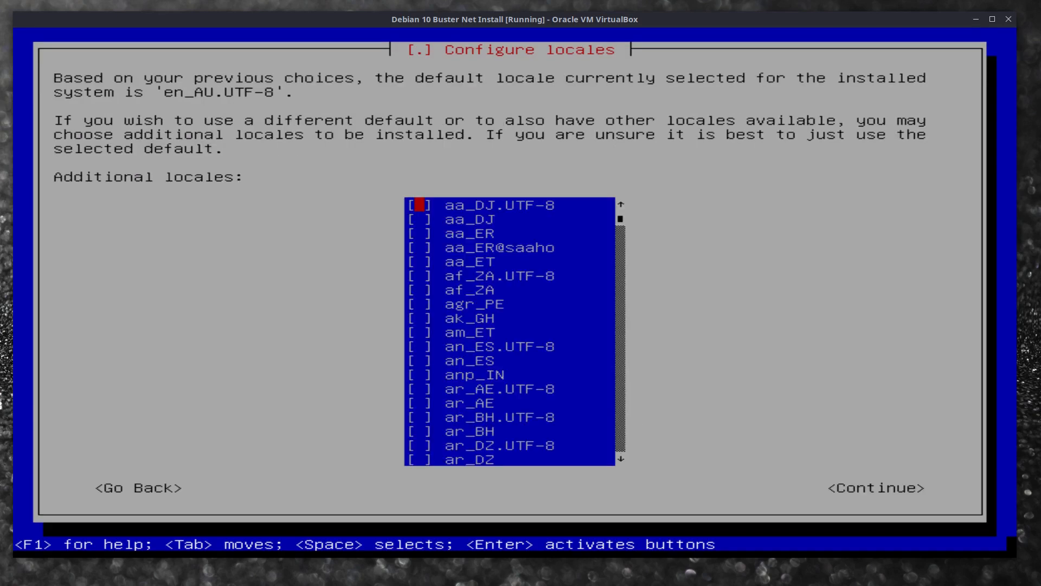
Step: Add en_AU as an additional locale and make en_AU.UTF-8 the default locale
key(Down)
key(Down)
key(Down)
key(Down)
key(Down)
key(Down)
key(Down)
key(Down)
key(Down)
key(Down)
key(Down)
key(Down)
key(Down)
key(Down)
key(Down)
key(Down)
key(Down)
key(Down)
key(Down)
key(Down)
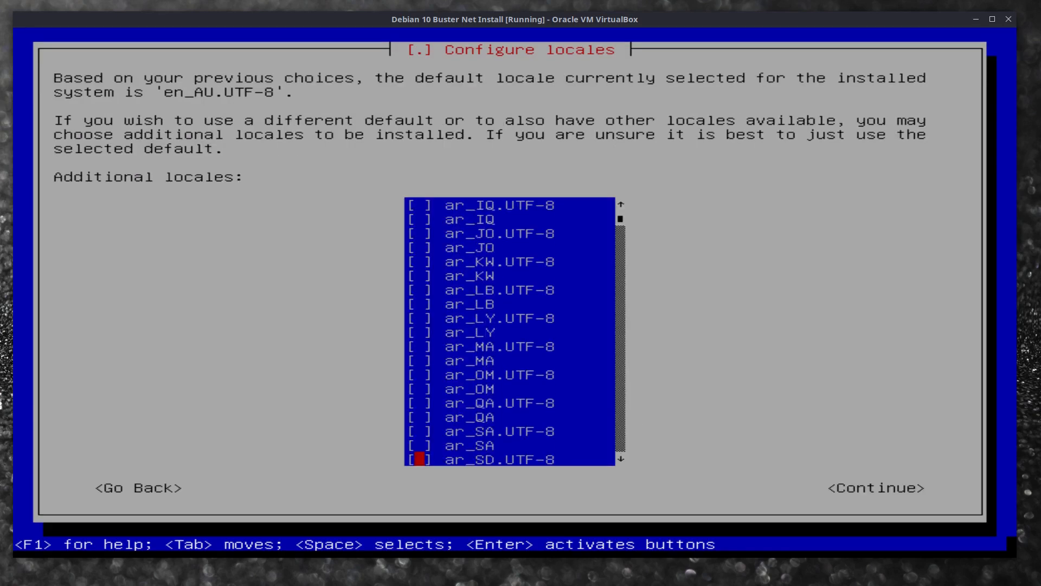
key(Down)
key(Down)
key(Down)
key(Down)
key(Down)
key(Down)
key(Down)
key(Down)
key(Down)
key(Down)
key(Down)
key(Down)
key(Down)
key(Down)
key(Down)
key(Down)
key(Down)
key(Down)
key(Down)
key(Down)
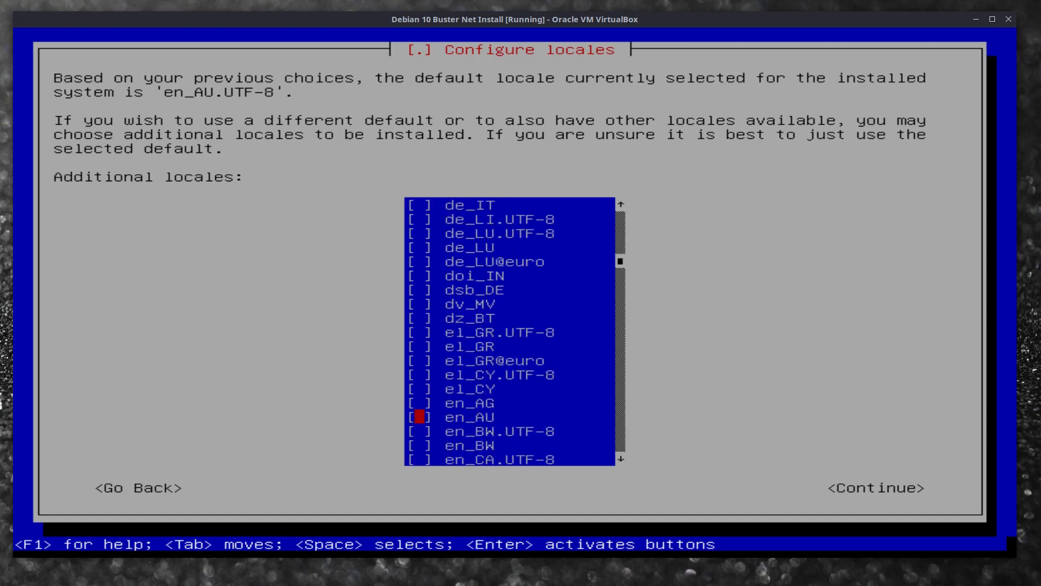
key(space)
key(Tab)
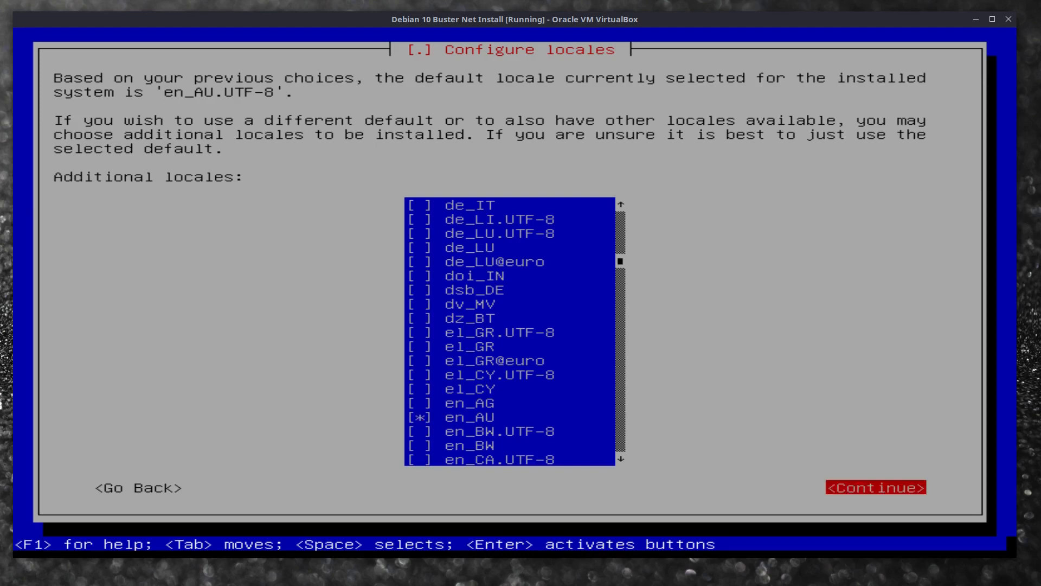
key(Return)
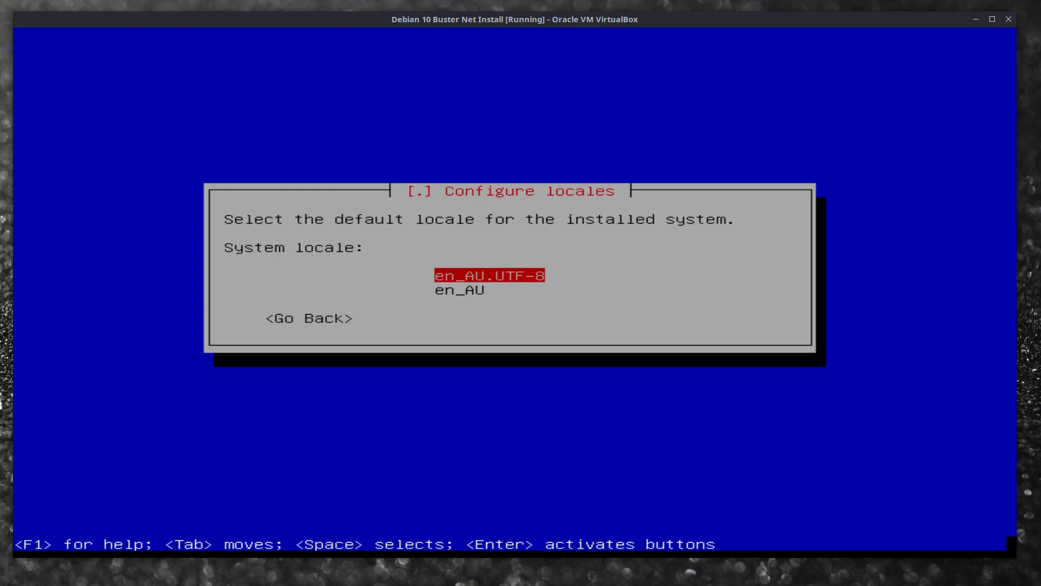
key(Return)
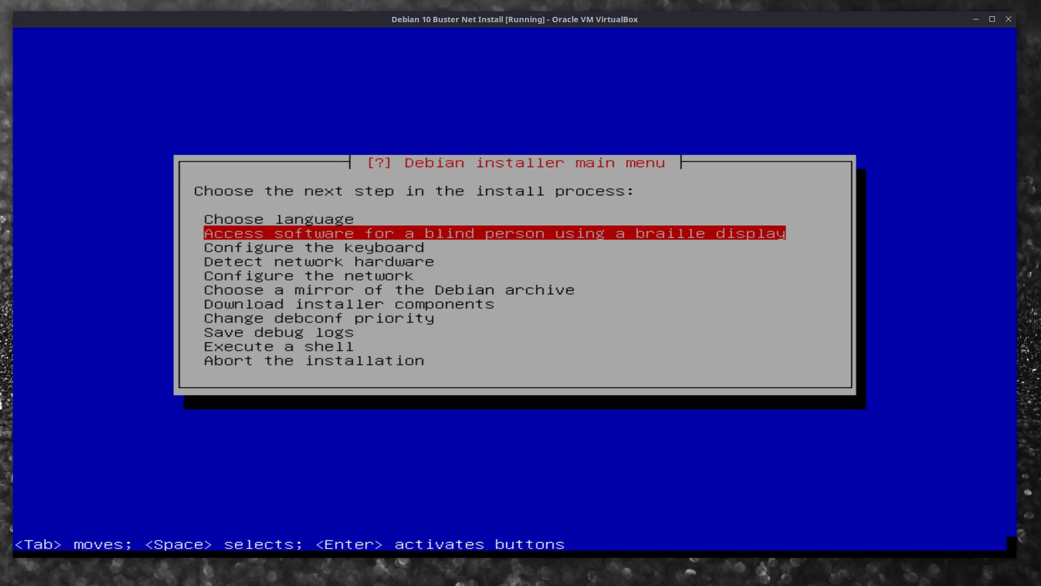
Step: Configure the keyboard with the American English keymap
key(Down)
key(Return)
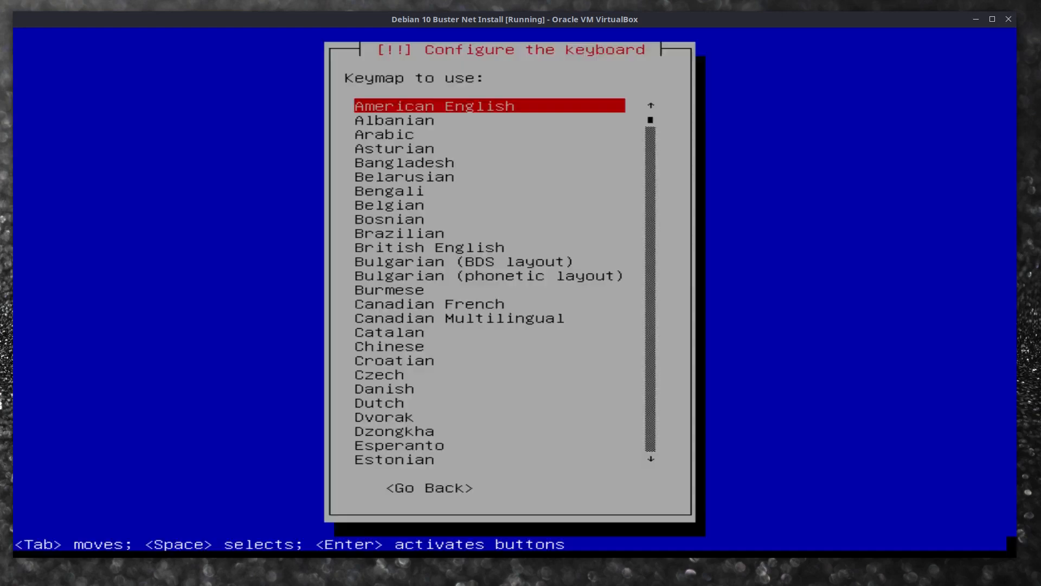
key(Return)
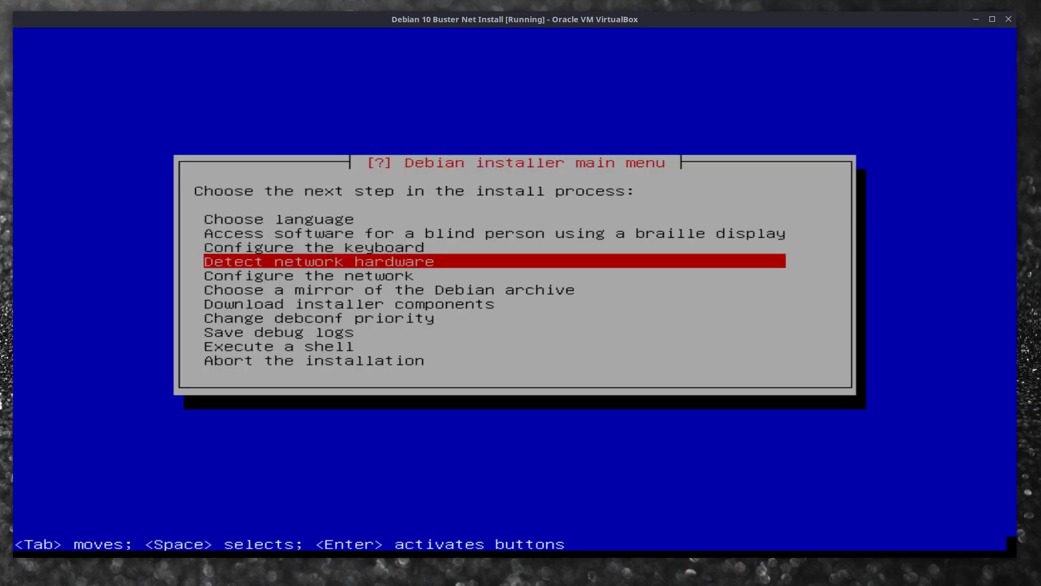
Step: Detect network hardware, load usb-storage, and auto-configure networking with a 3-second link wait
key(Return)
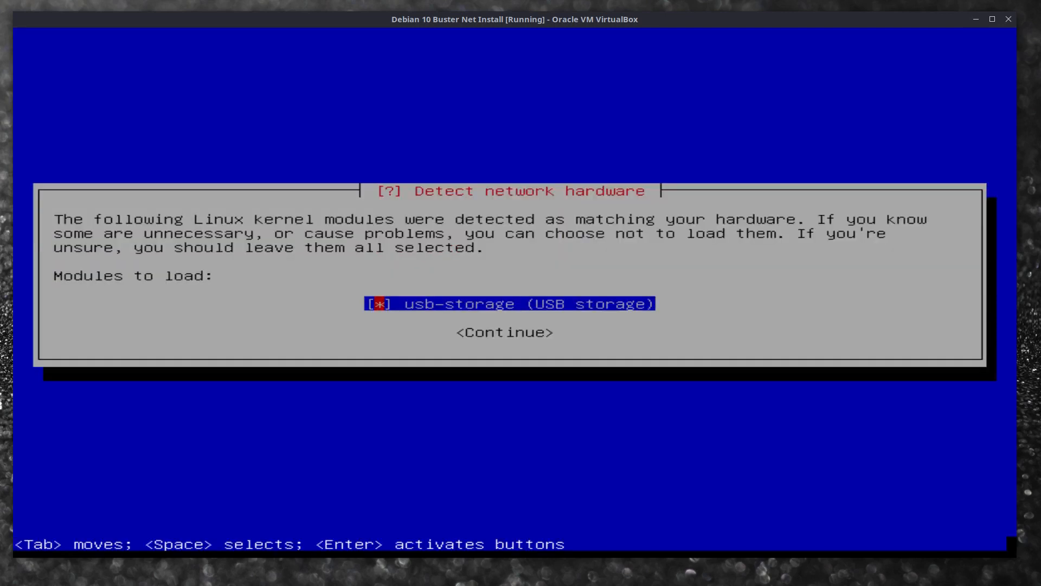
key(Tab)
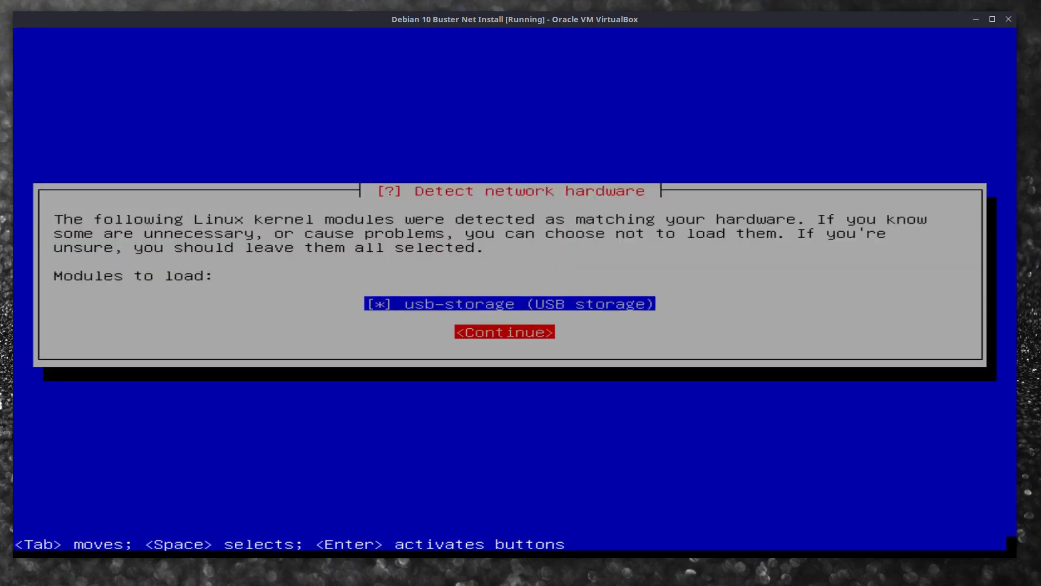
key(Return)
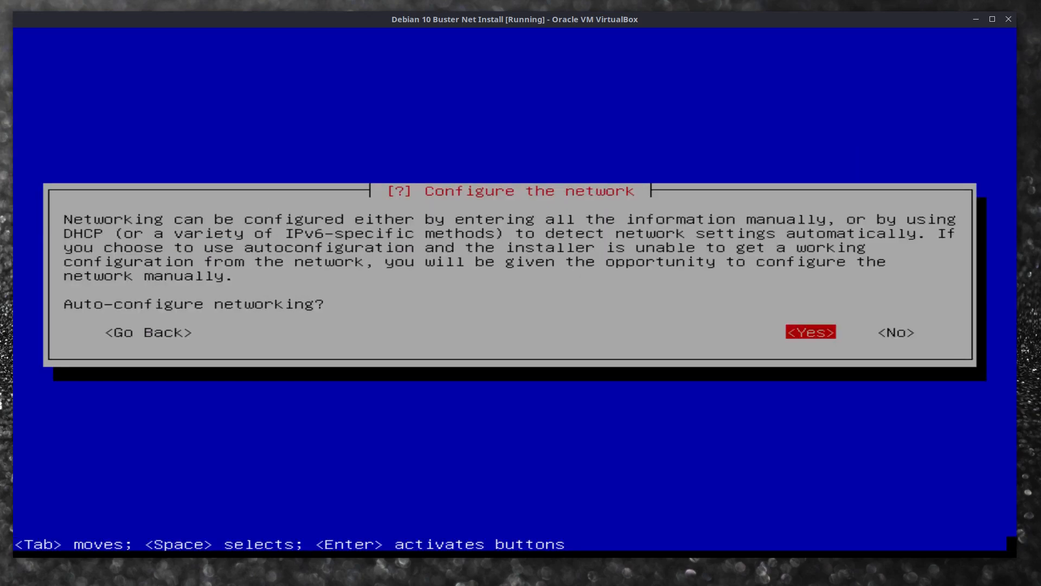
key(Return)
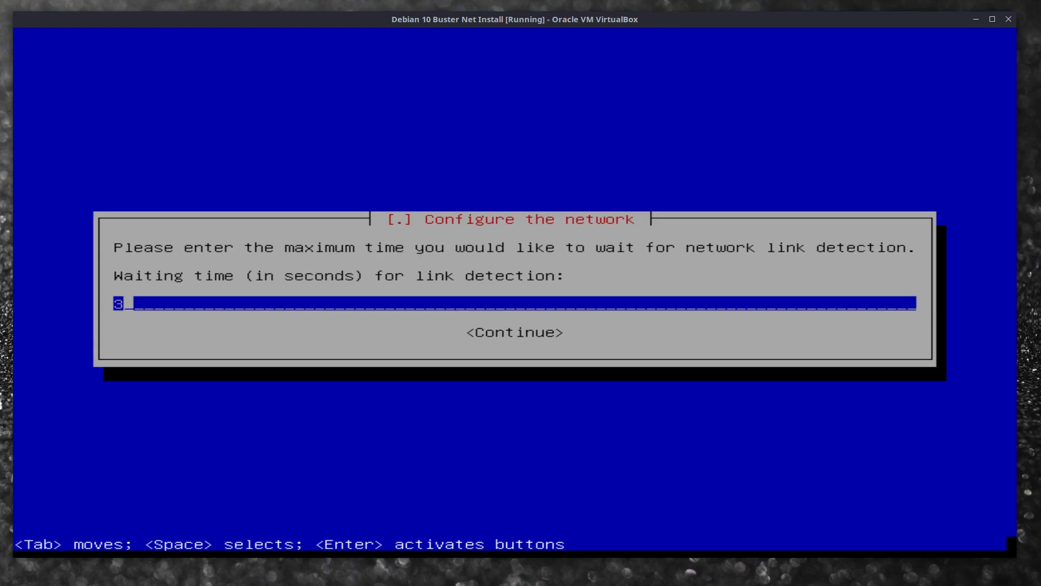
key(Tab)
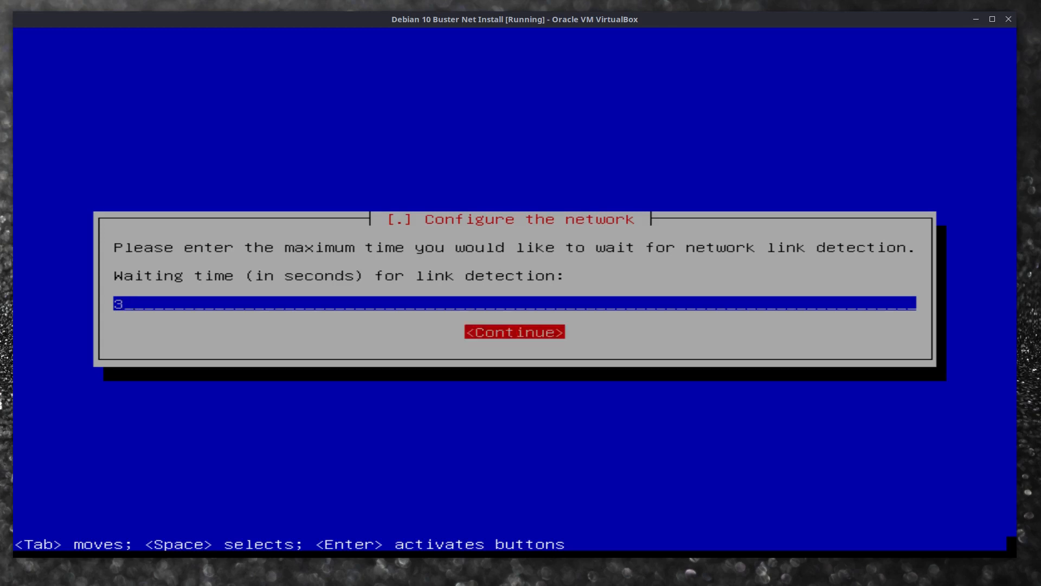
key(Return)
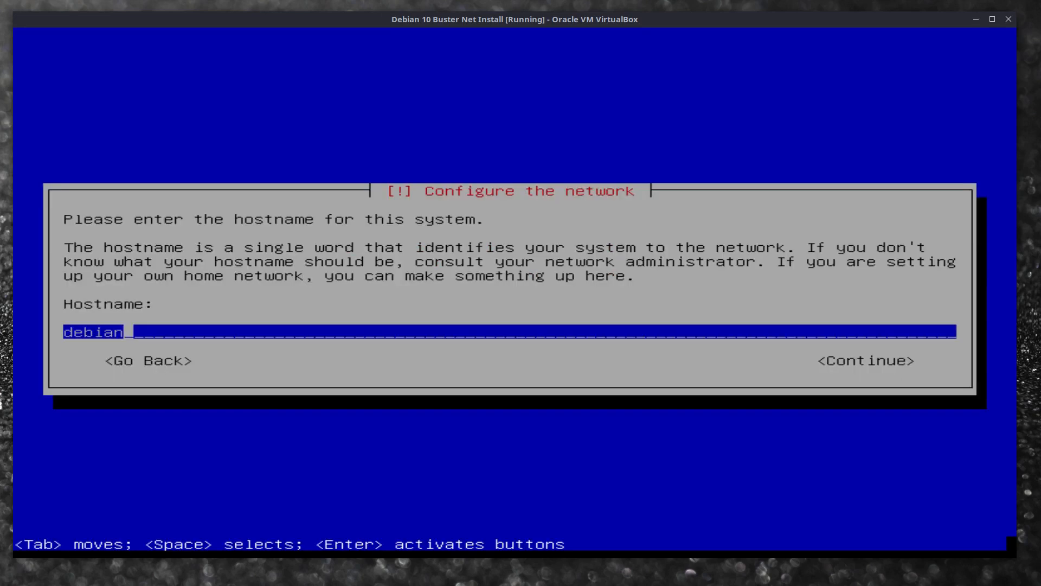
Step: Set the hostname to debian-net and leave the domain name blank
text(-net)
key(Tab)
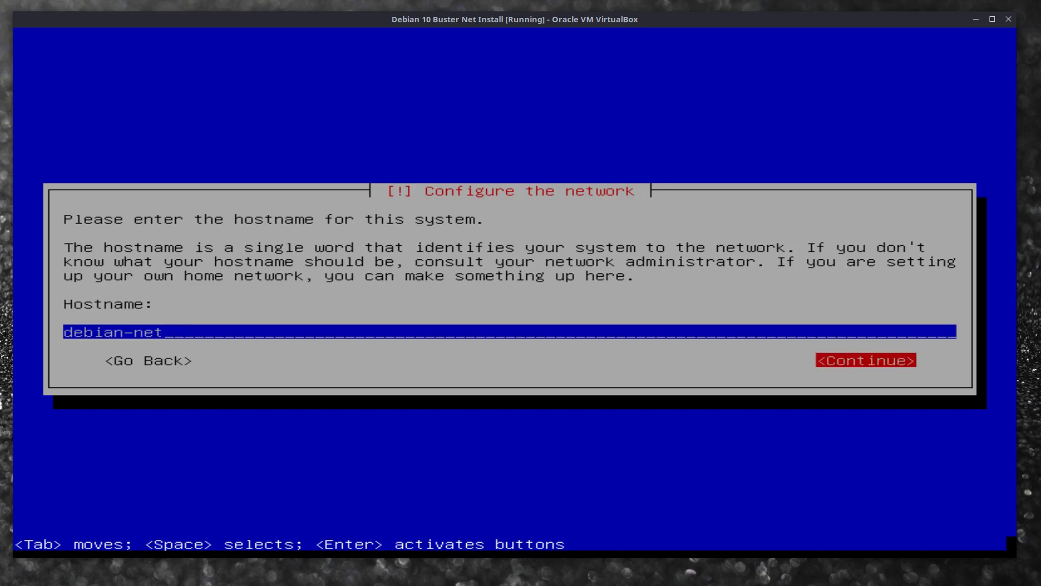
key(Return)
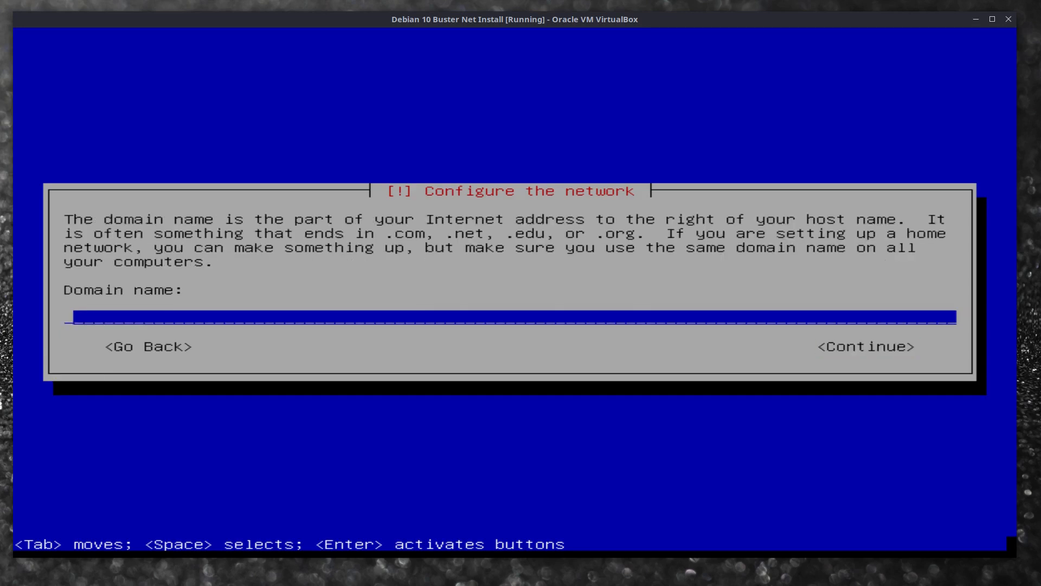
key(Tab)
key(Return)
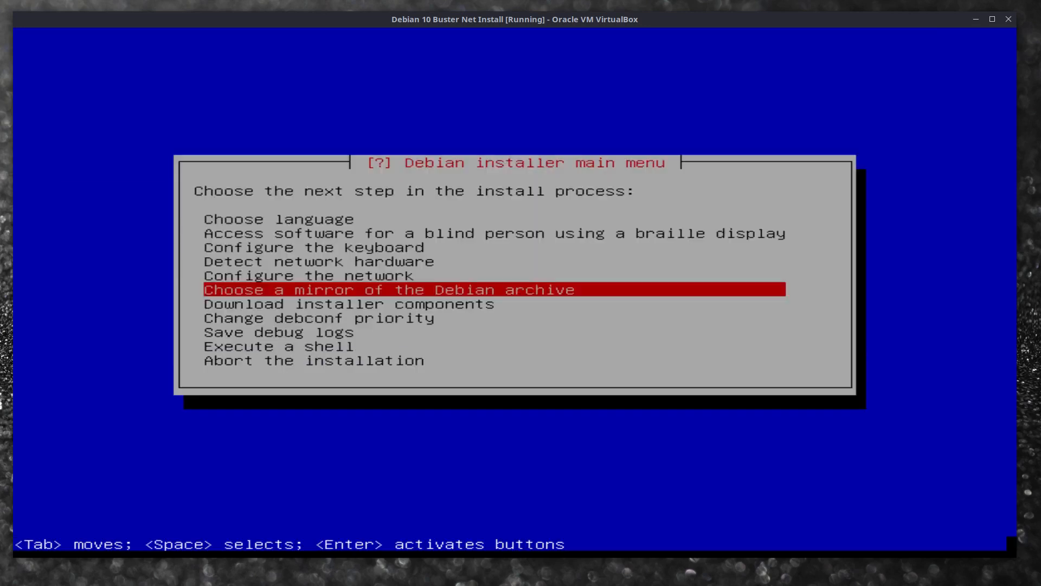
Step: Set the archive mirror download protocol to http instead of https
key(Return)
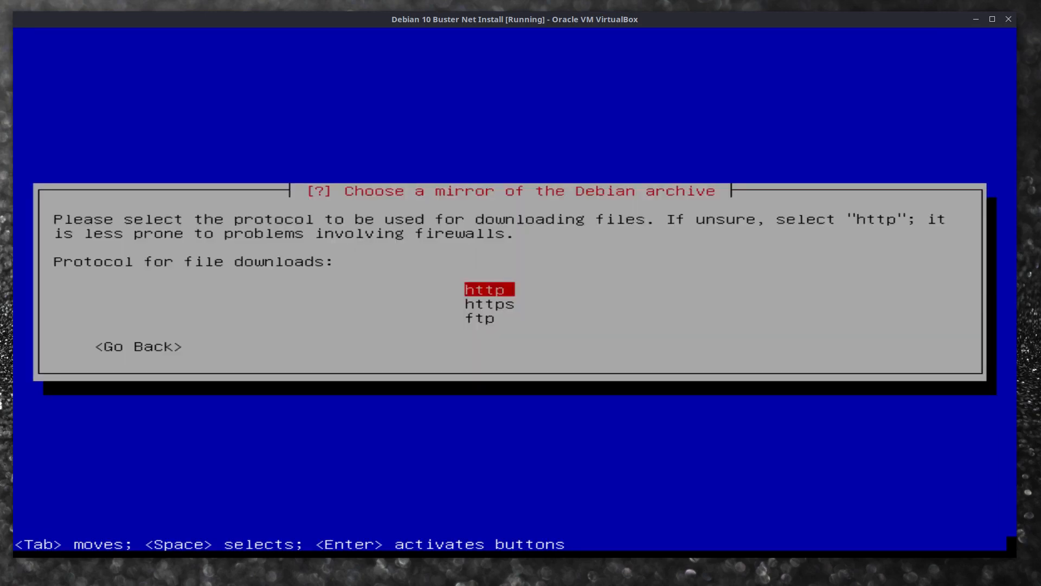
key(Down)
key(Return)
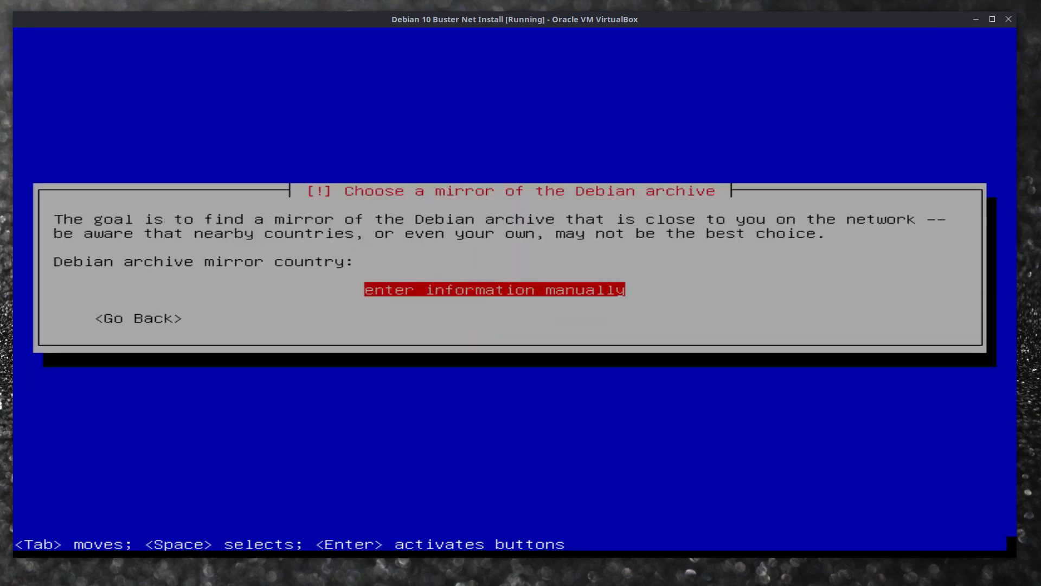
key(Tab)
key(Return)
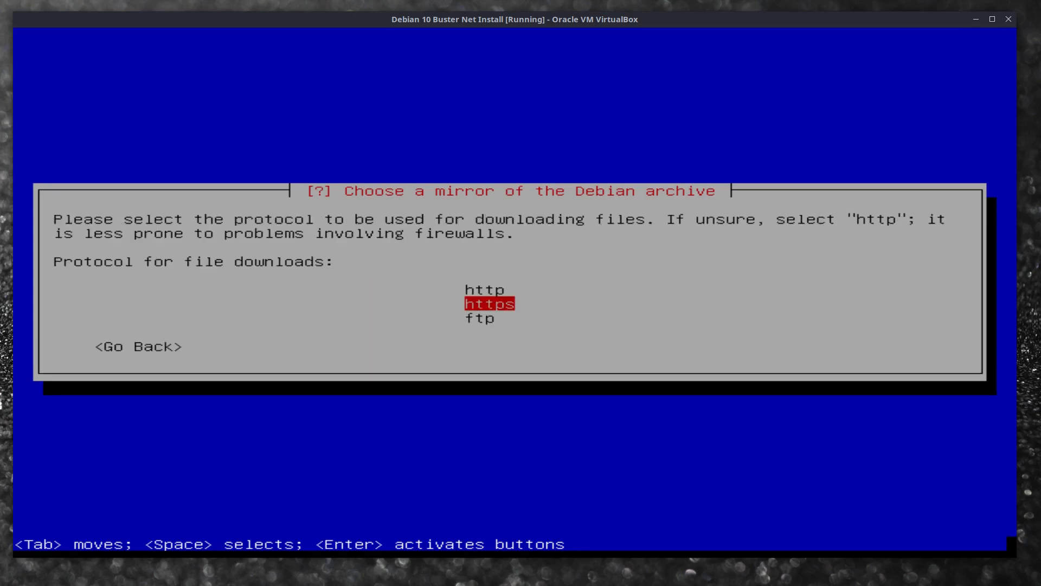
key(Up)
key(Return)
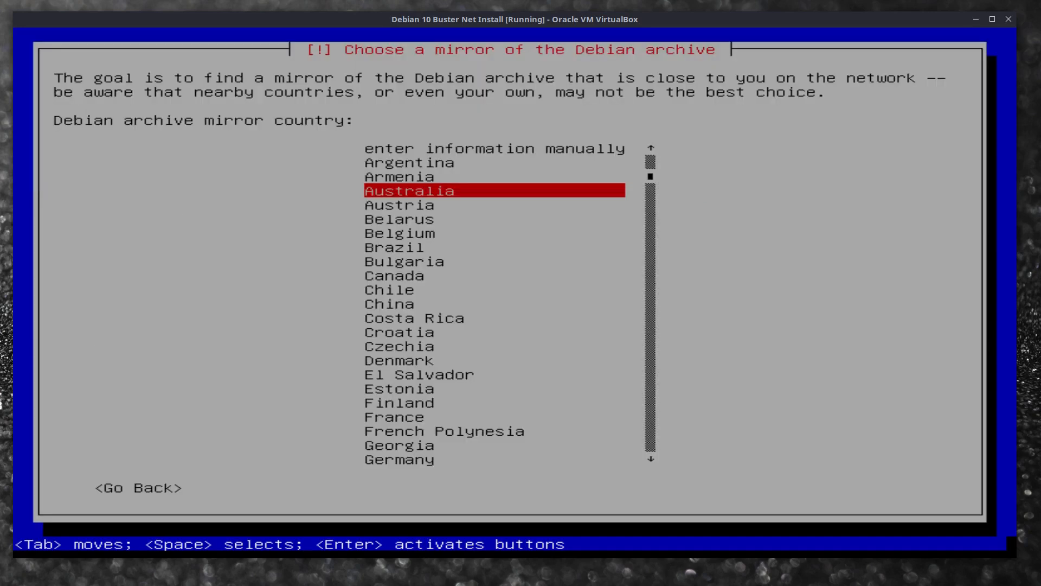
Step: Pick Australia and mirror.aarnet.edu.au as the archive mirror, with no HTTP proxy
key(Return)
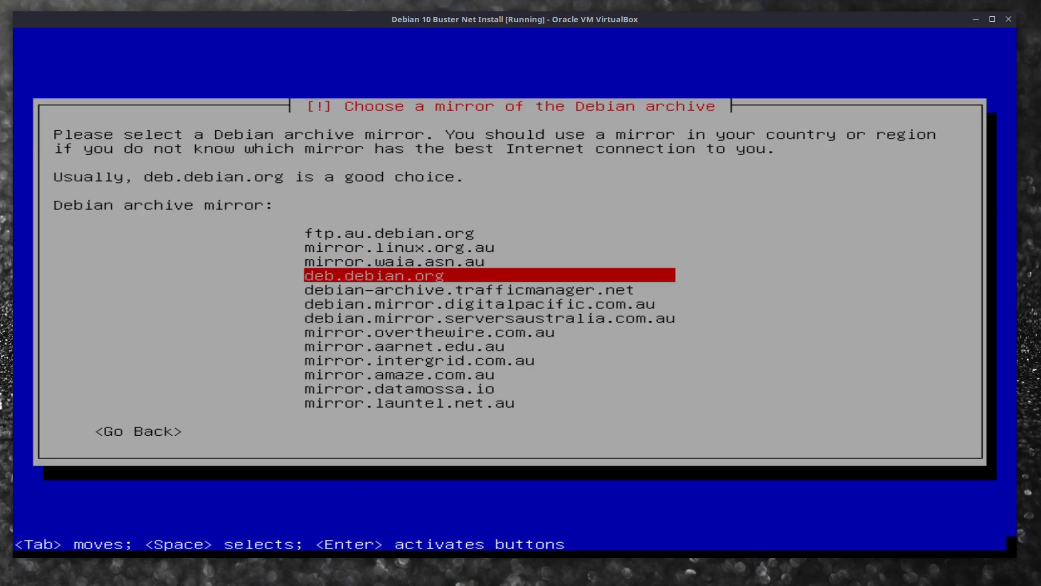
key(Down)
key(Down)
key(Down)
key(Down)
key(Down)
key(Return)
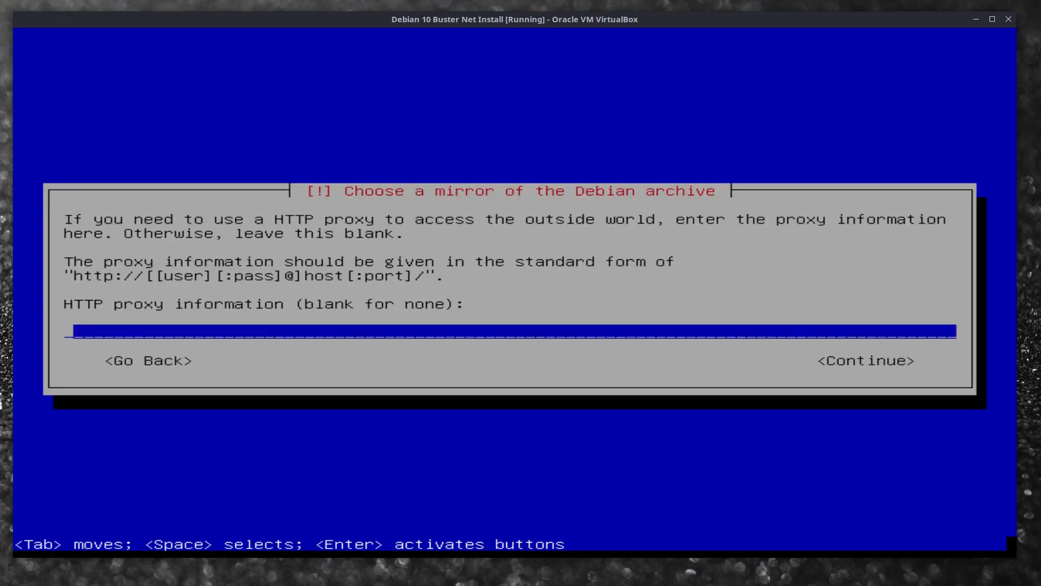
key(Tab)
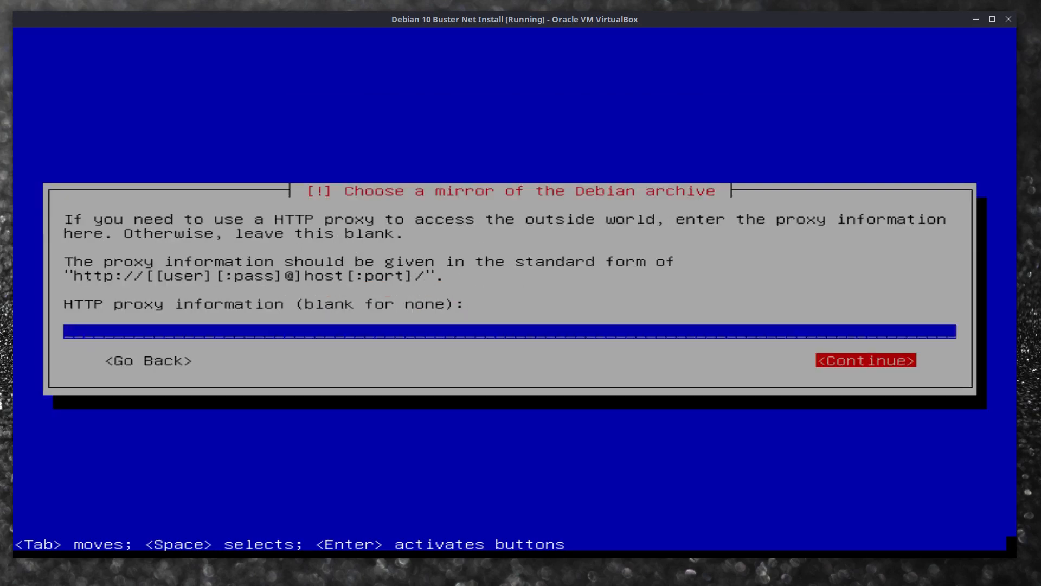
key(Return)
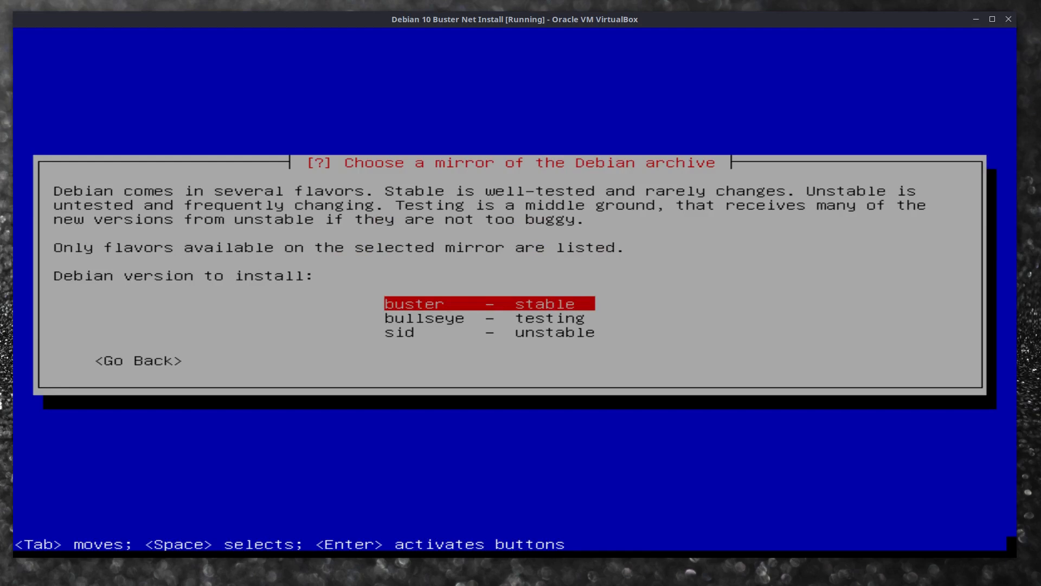
Step: Review the bullseye and sid releases, then select buster (stable) to install
key(Down)
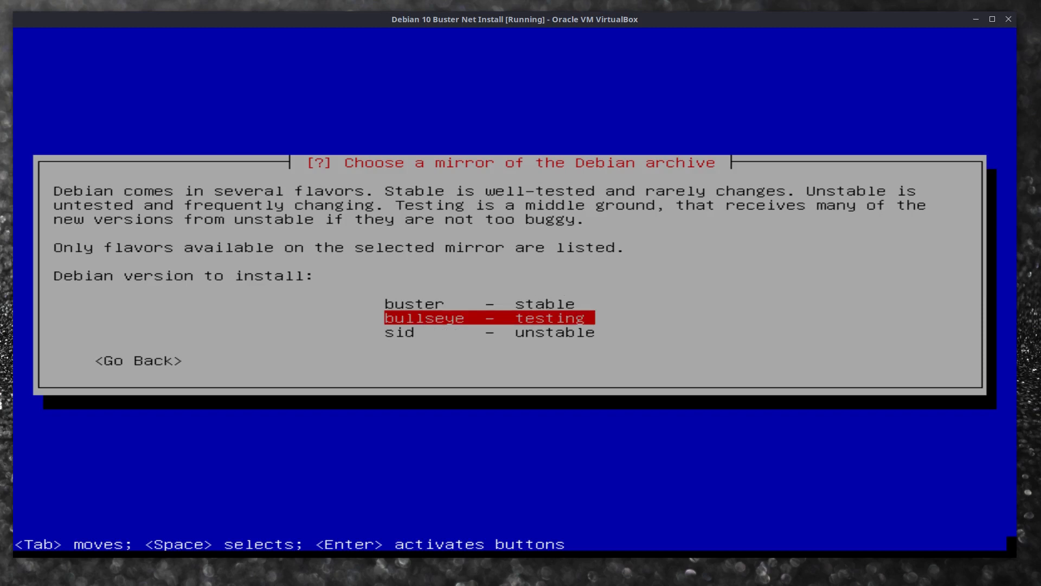
key(Down)
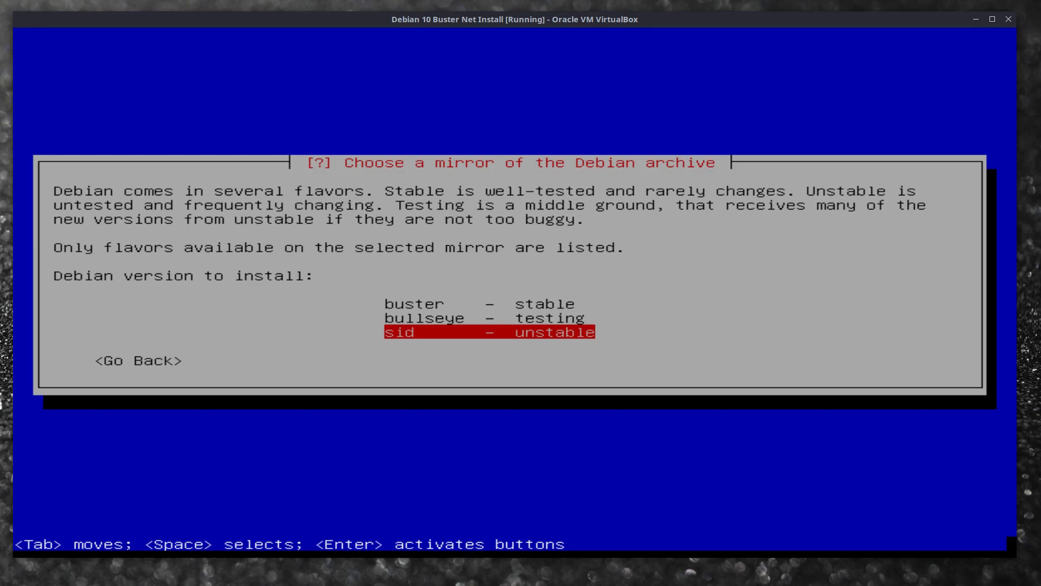
key(Up)
key(Up)
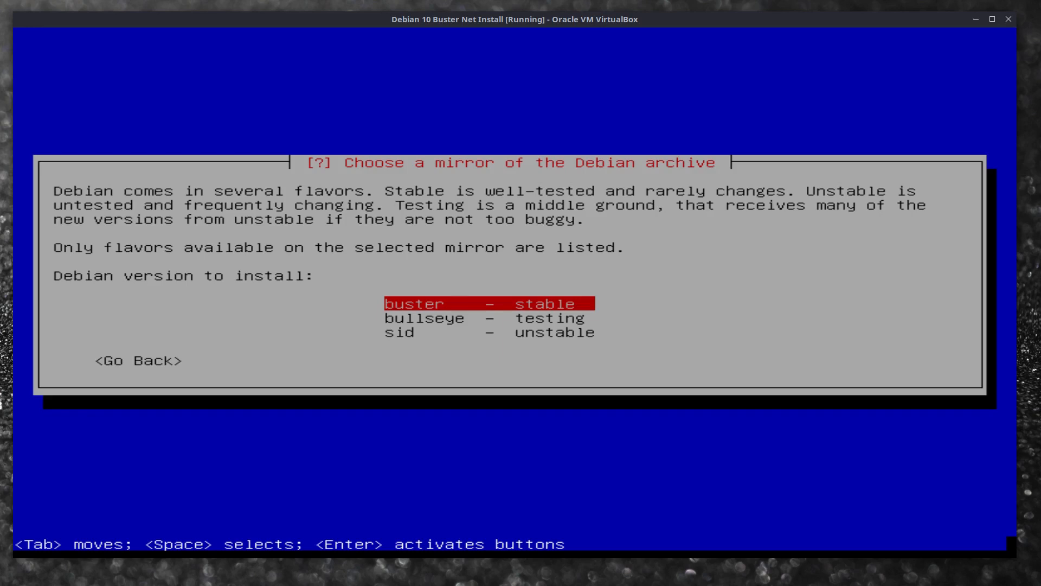
key(Down)
key(Down)
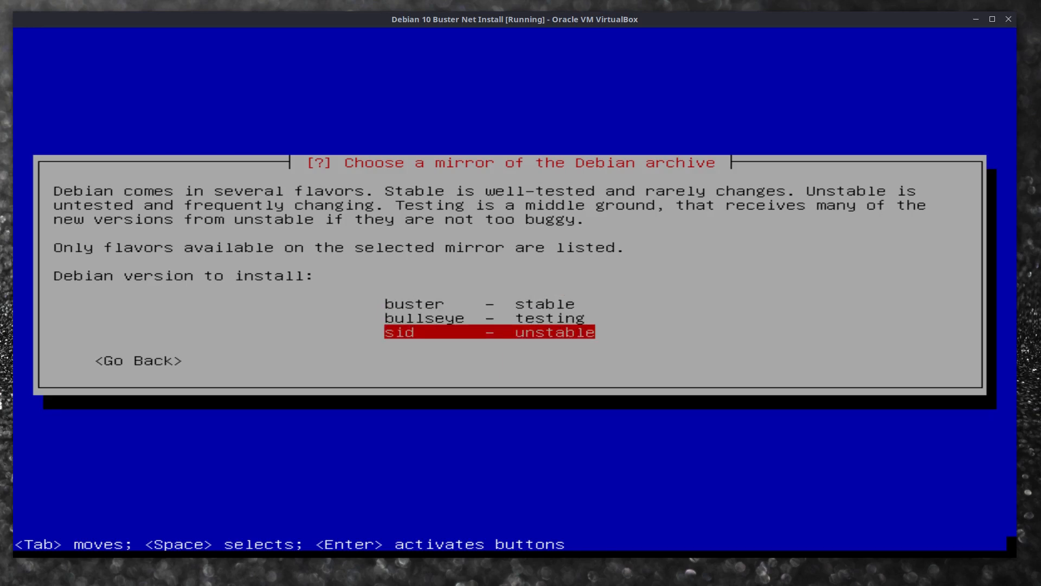
key(Up)
key(Up)
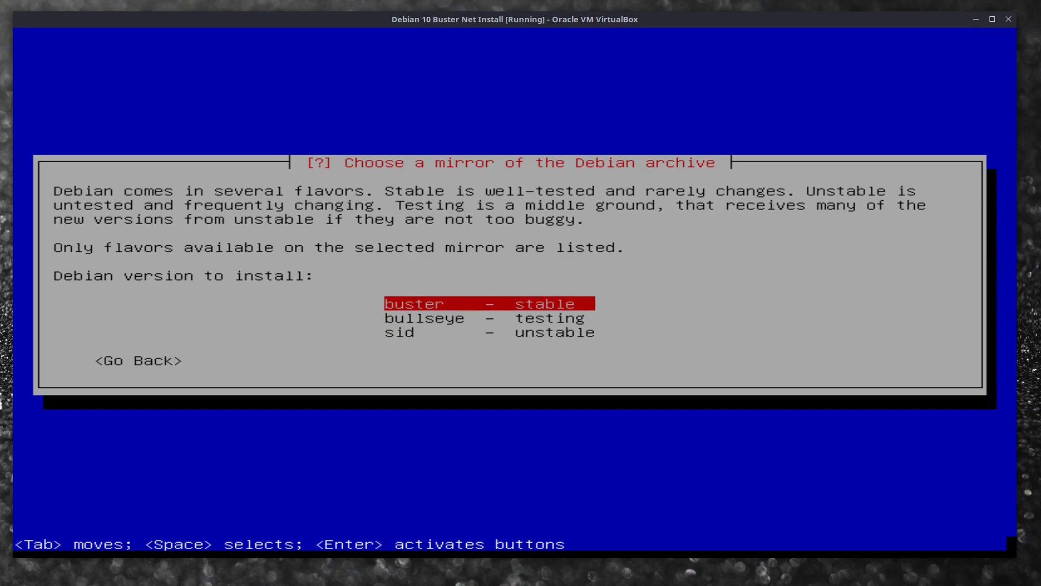
key(Return)
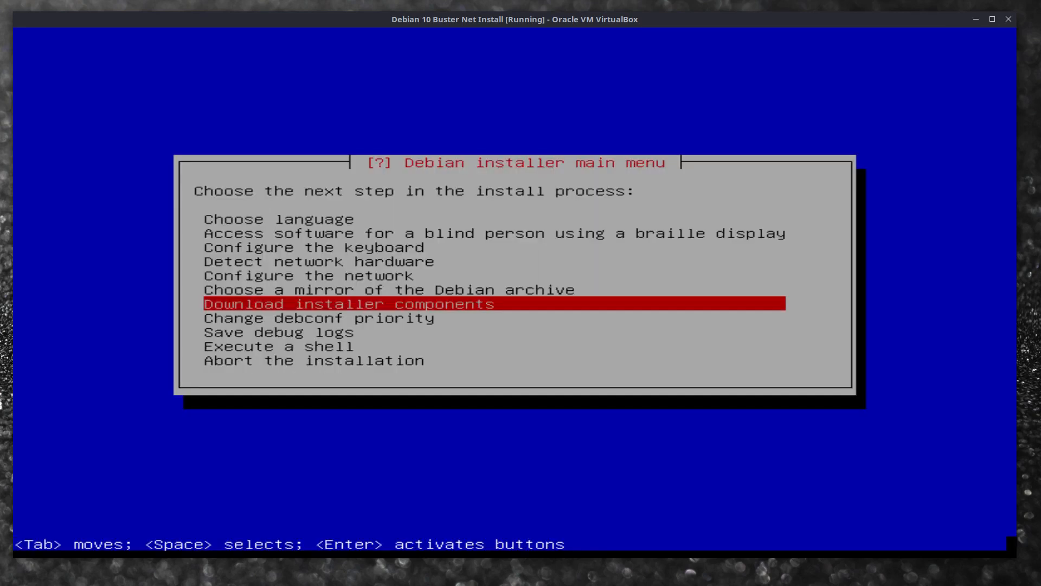
Step: Load installer components without any optional extras, then begin setting up users and passwords
key(Return)
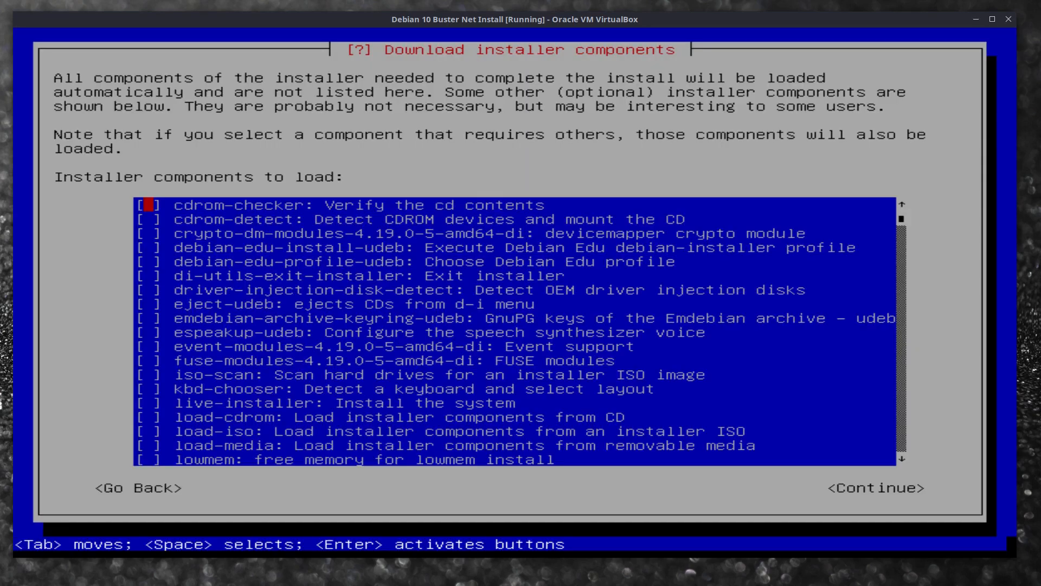
key(Down)
key(Down)
key(Down)
key(Down)
key(Down)
key(Down)
key(Down)
key(Down)
key(Down)
key(Down)
key(Down)
key(Down)
key(Down)
key(Down)
key(Down)
key(Down)
key(Down)
key(Down)
key(Down)
key(Down)
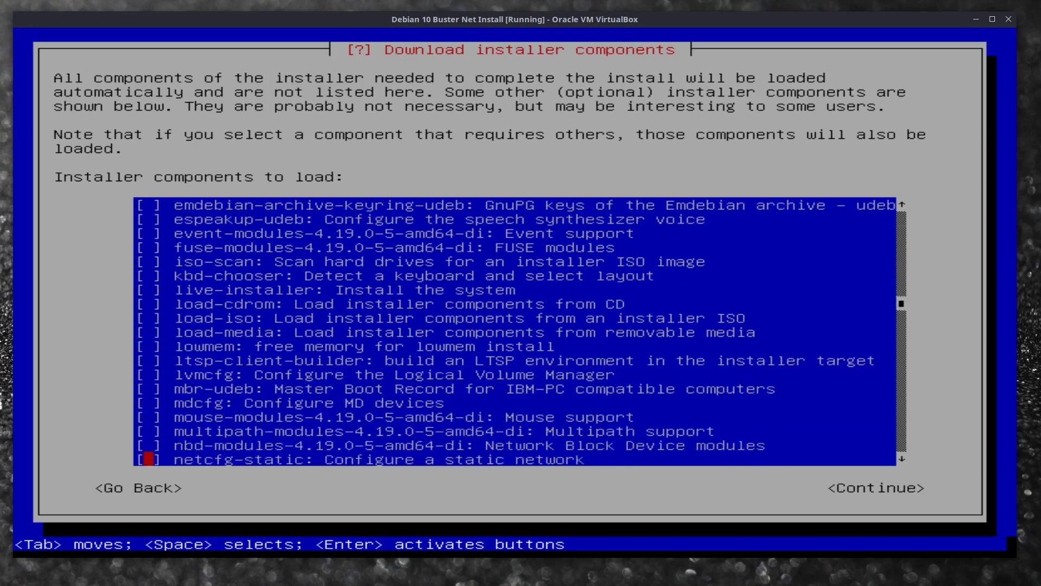
key(Down)
key(Down)
key(Down)
key(Down)
key(Down)
key(Down)
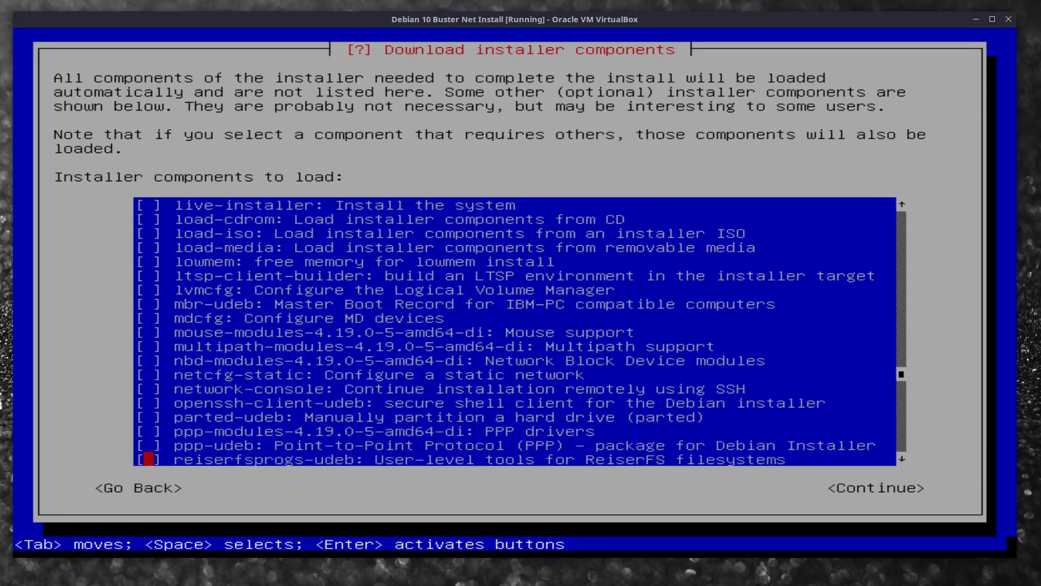
key(Down)
key(Down)
key(Down)
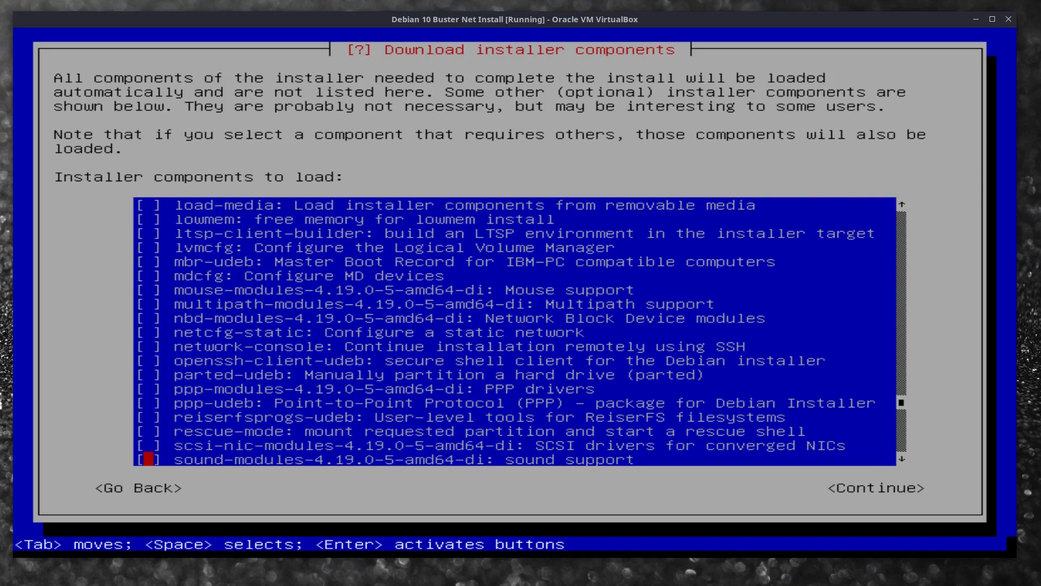
key(Tab)
key(Return)
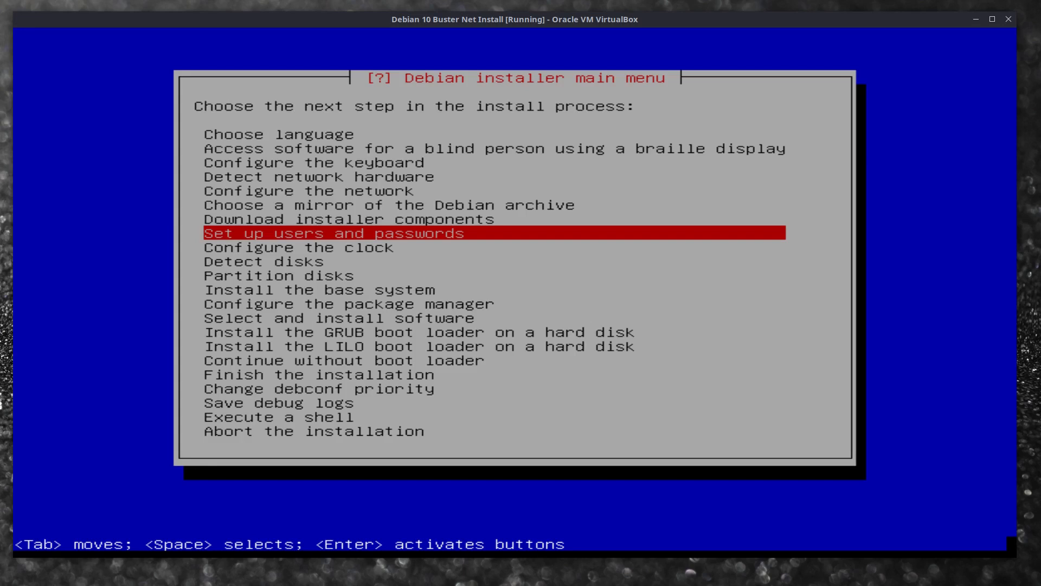
key(Return)
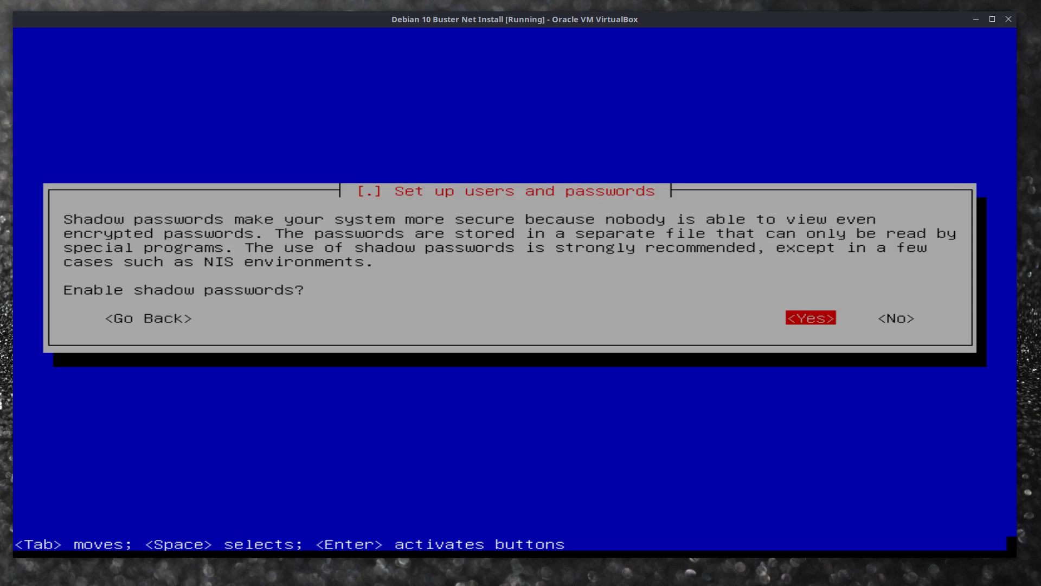
Step: Enable shadow passwords and root login, and enter the root password twice
key(Return)
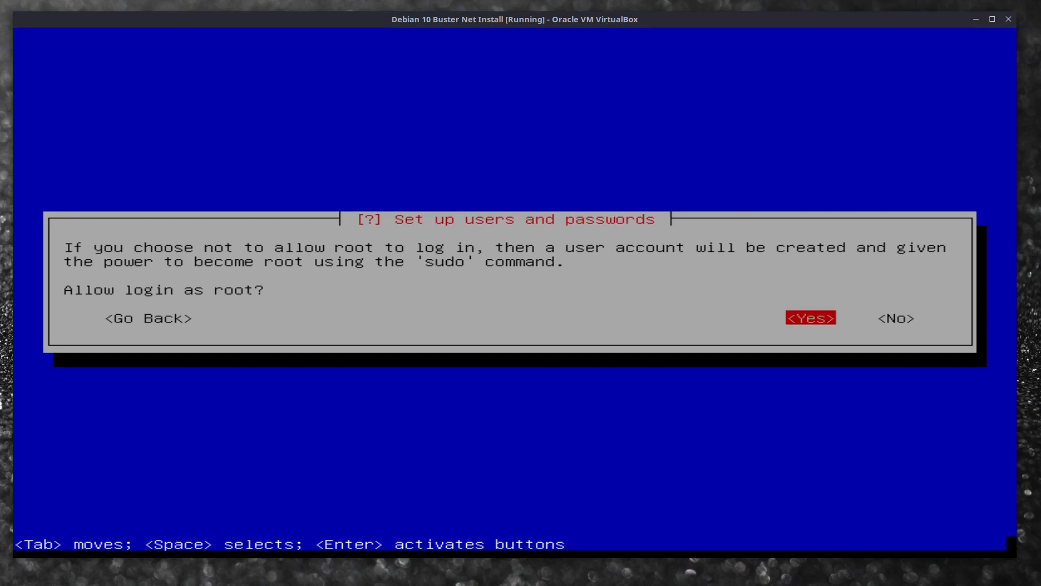
key(Return)
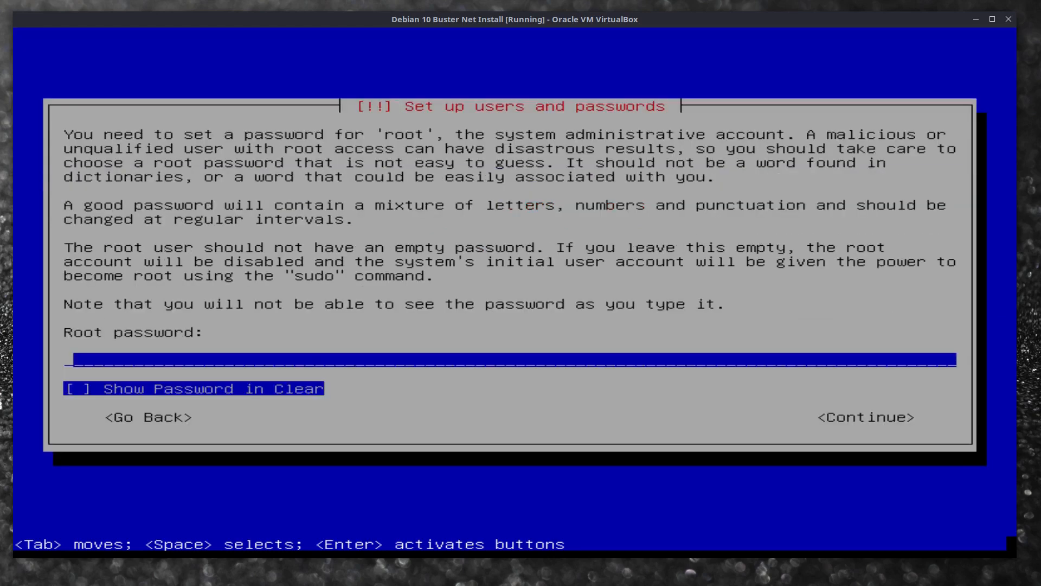
text(********)
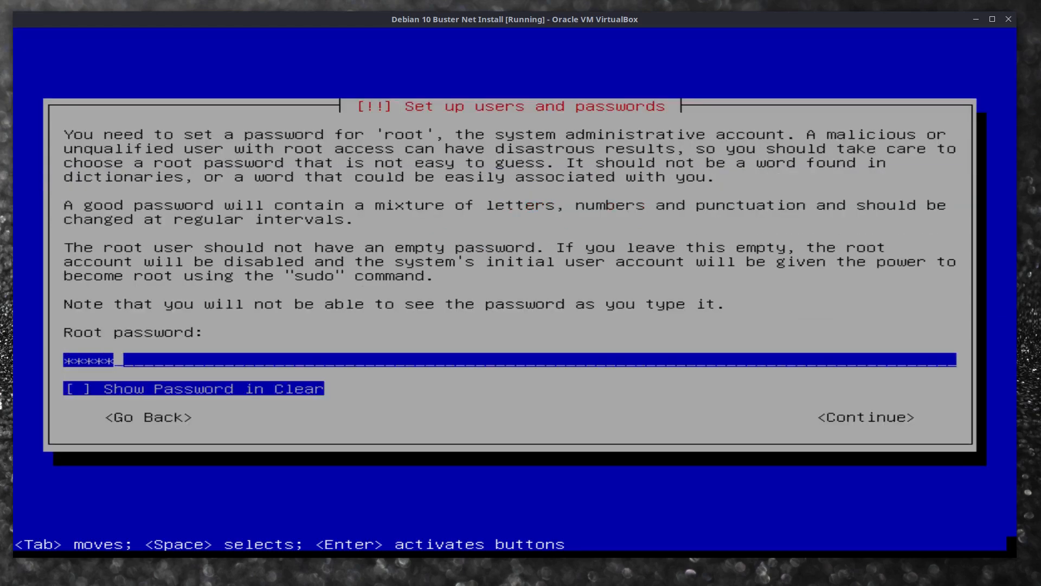
key(Tab)
key(Tab)
key(Return)
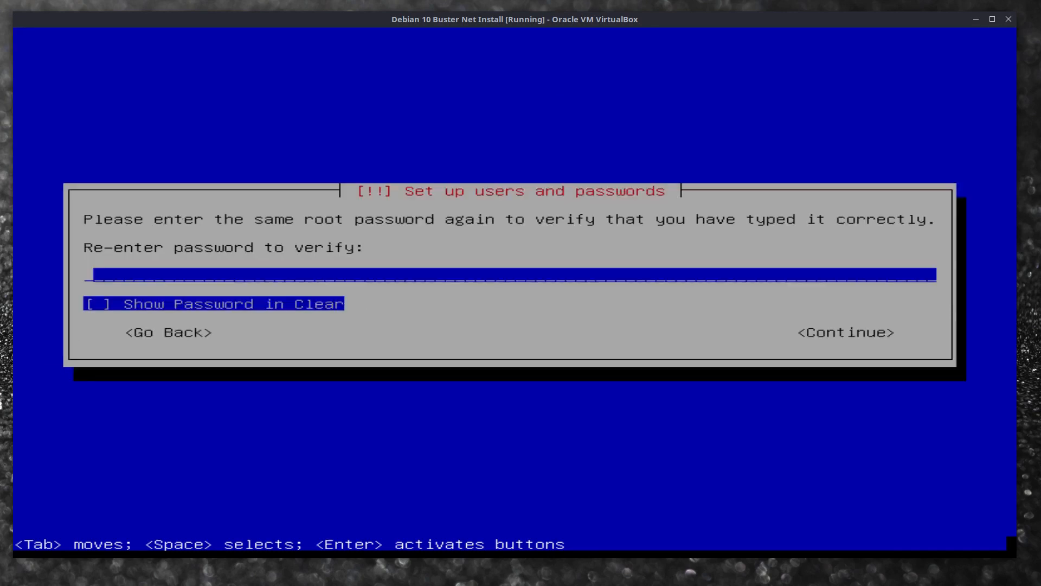
text(********)
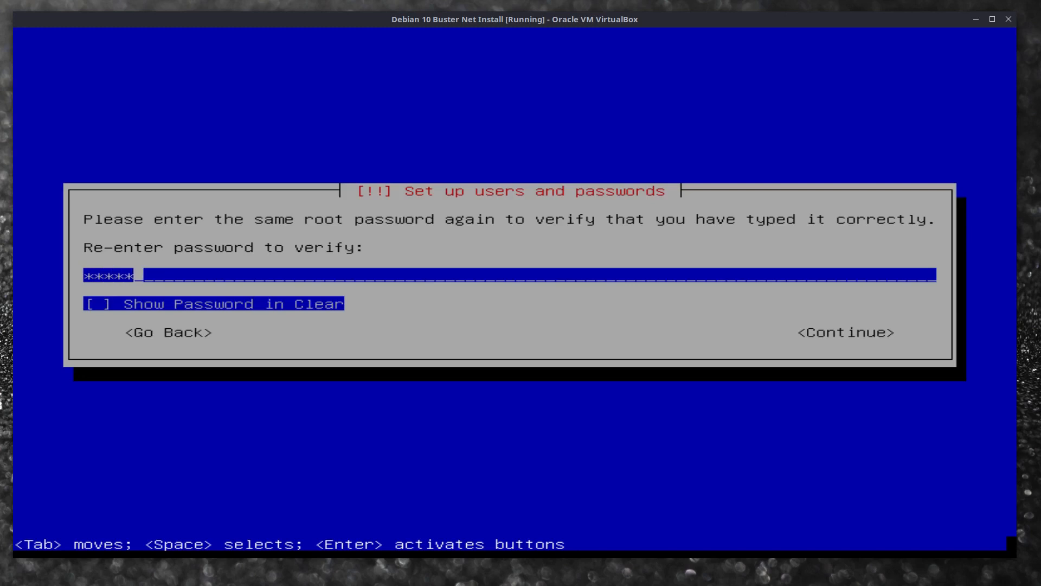
key(Tab)
key(Tab)
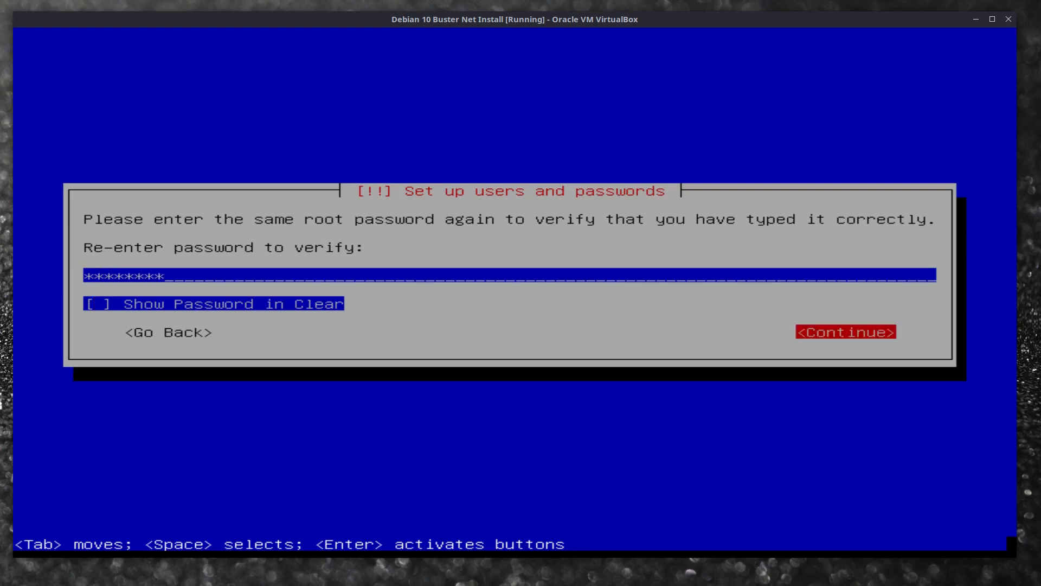
key(Return)
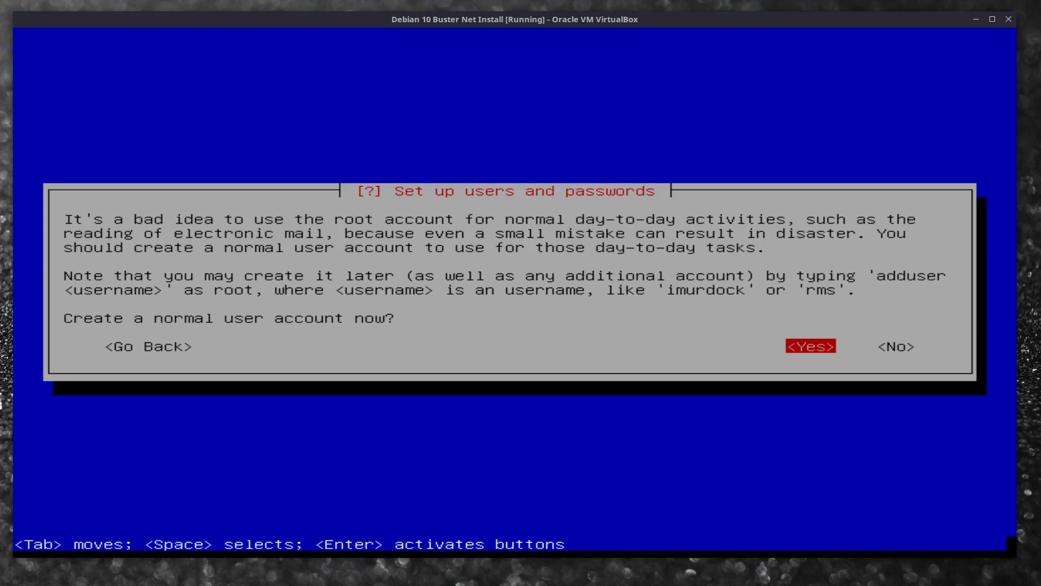
Step: Create a normal user, entering the user's full name and keeping the suggested username
key(Return)
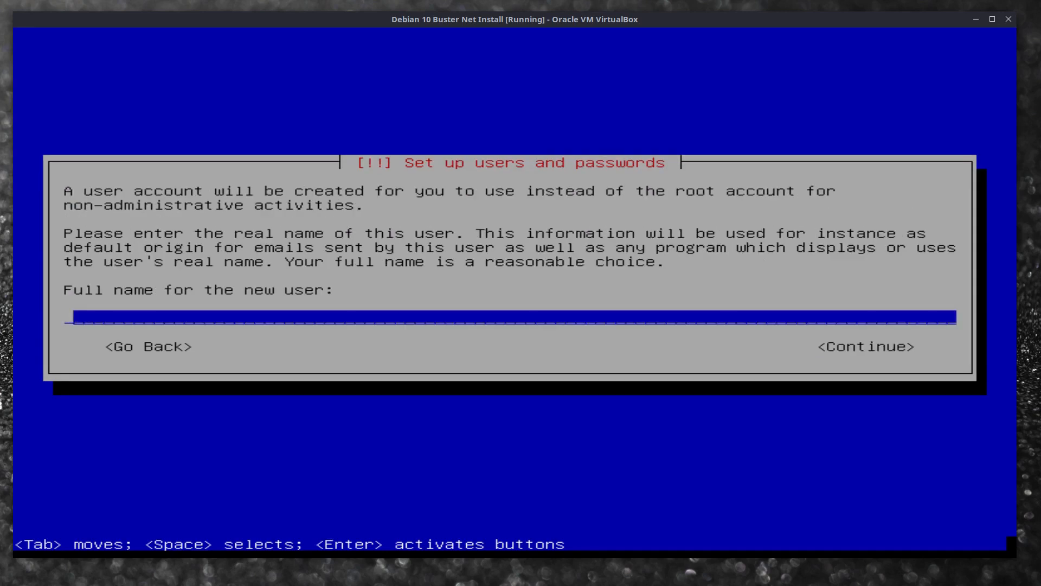
text(Colin)
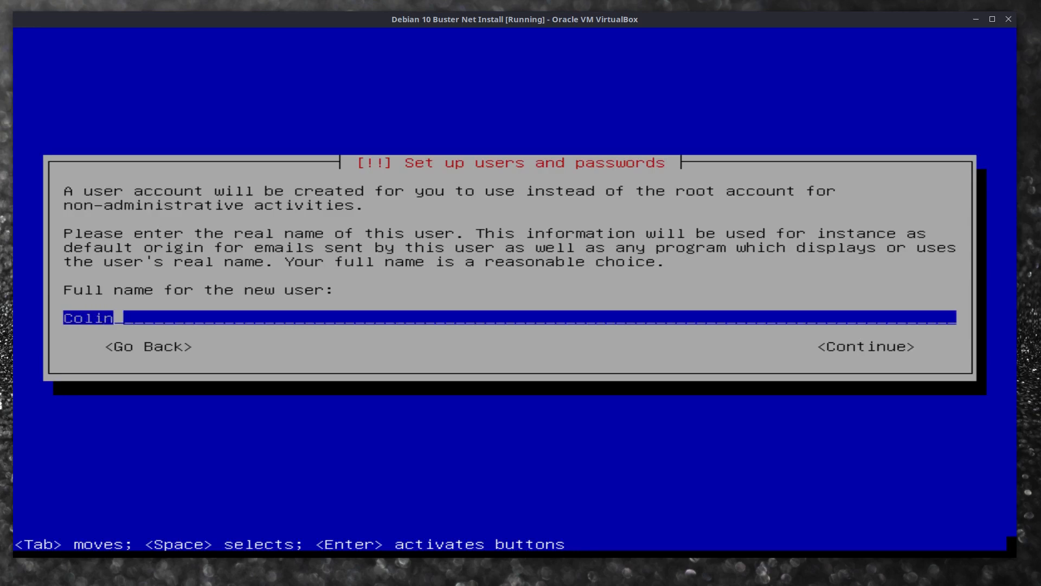
text( Brash)
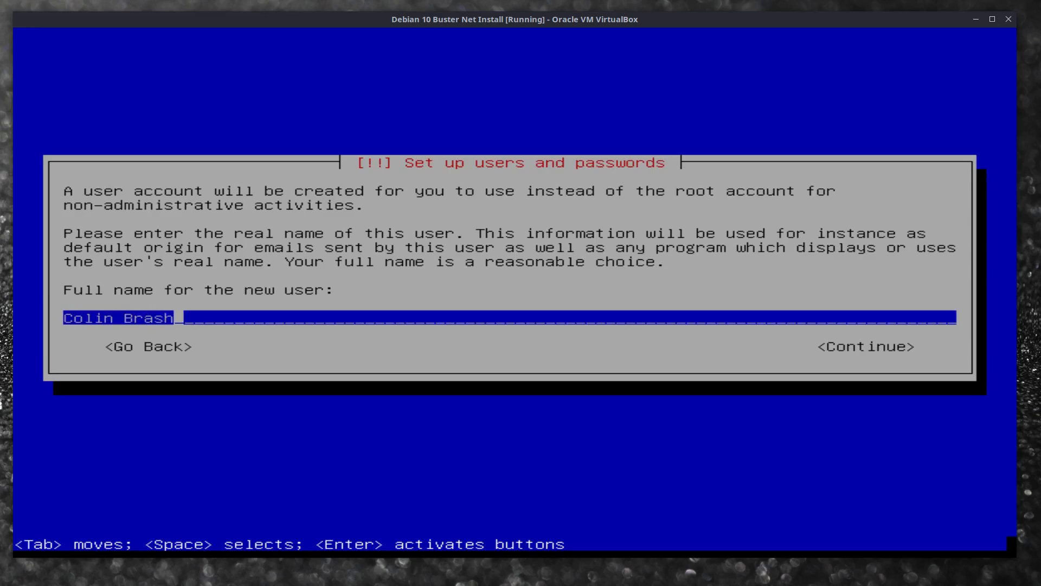
key(Tab)
key(Return)
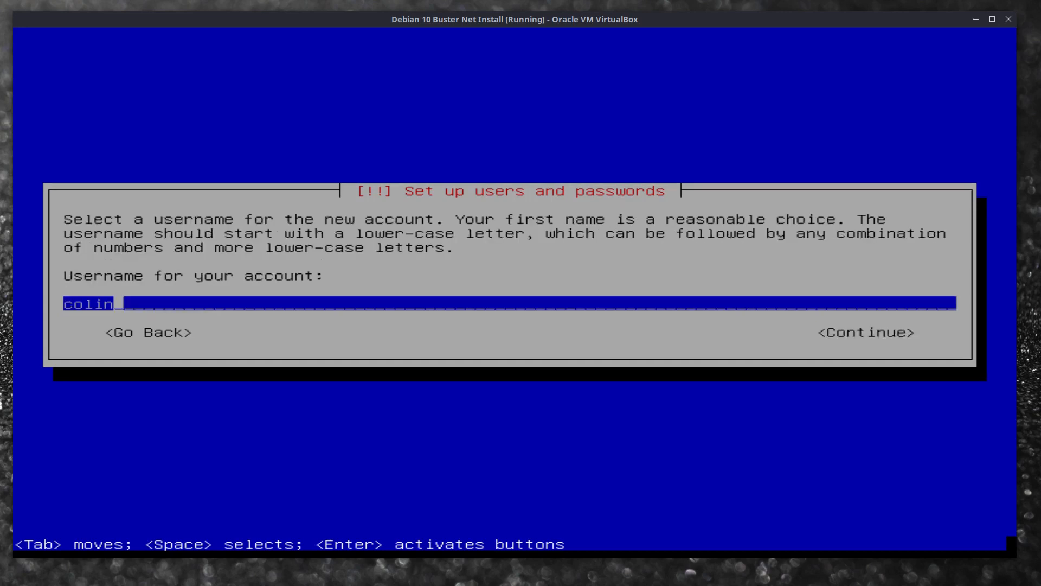
key(Tab)
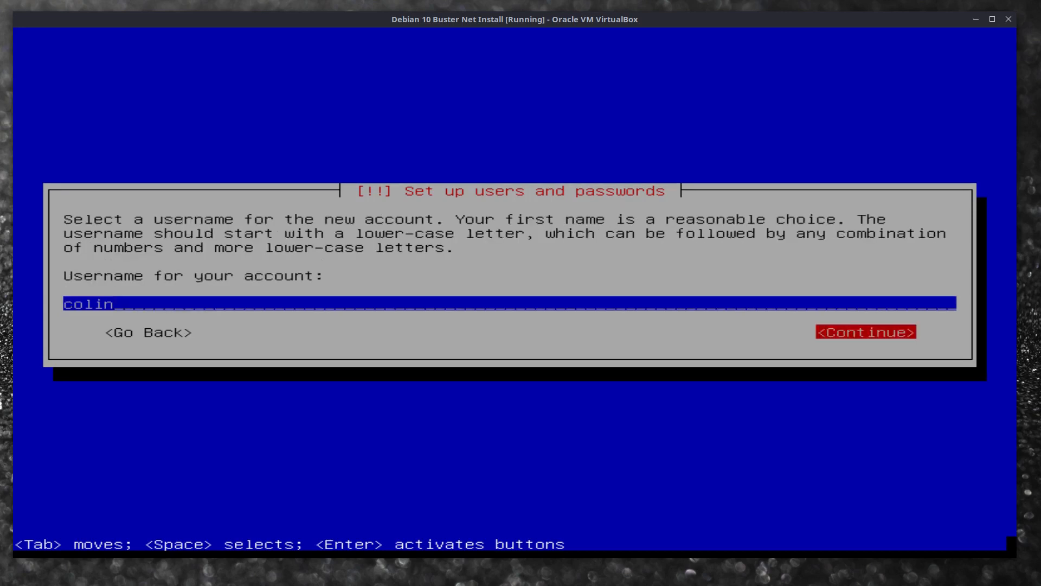
key(Return)
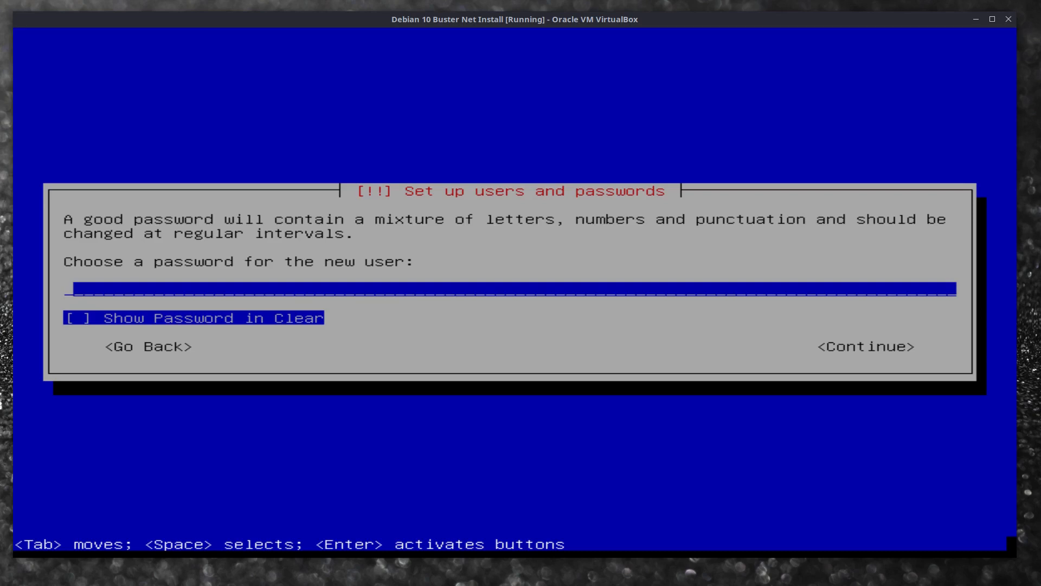
Step: Set the new user's password and re-enter it to confirm
text(******)
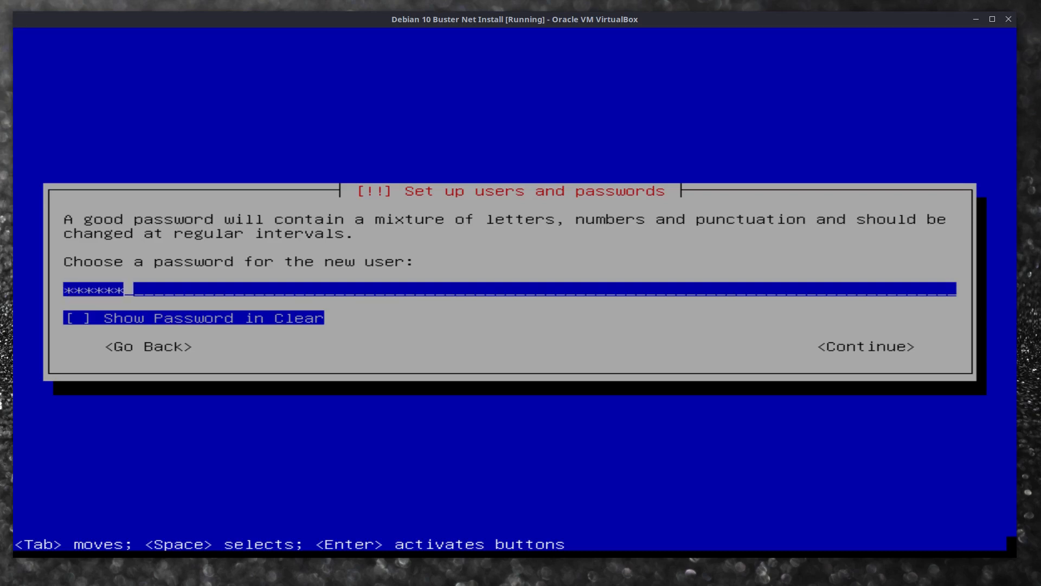
key(Tab)
key(Tab)
key(Return)
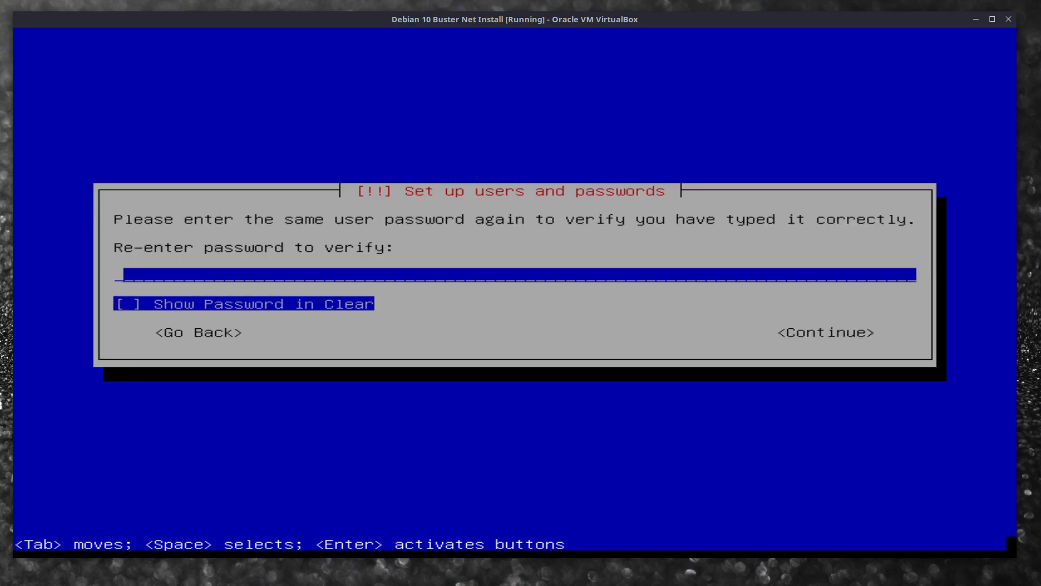
text(******)
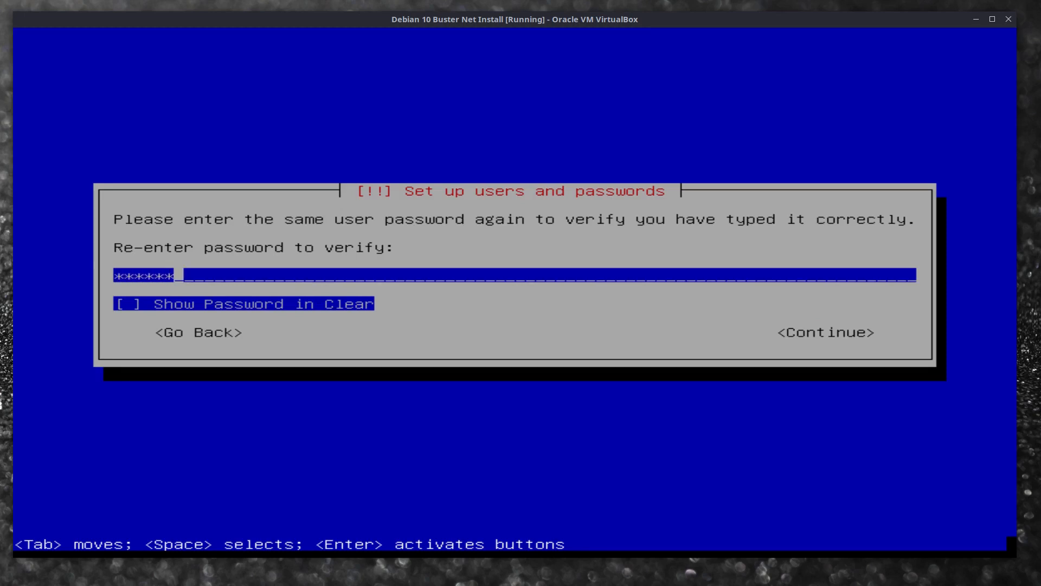
key(Tab)
key(Tab)
key(Return)
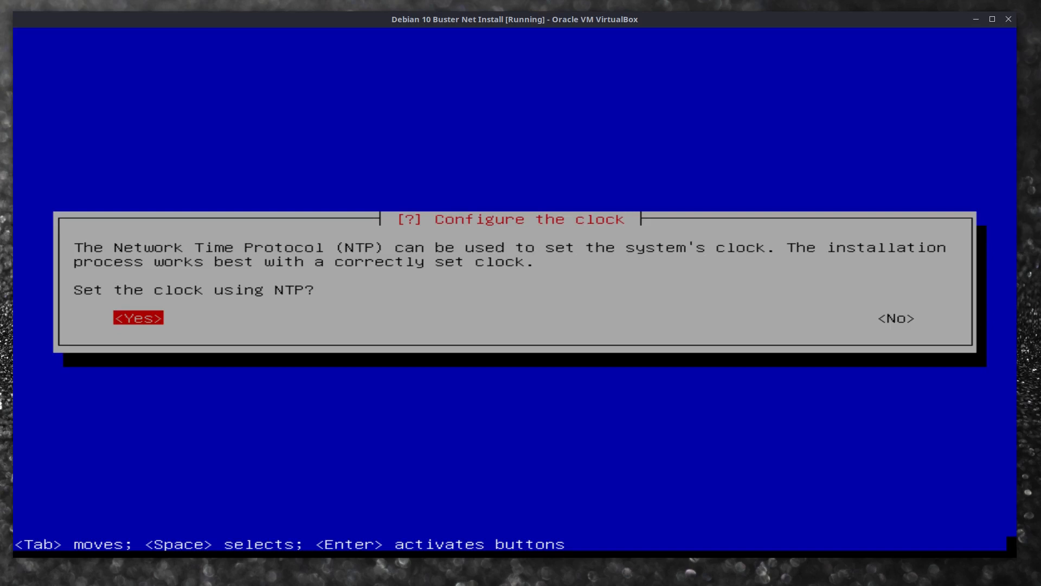
Step: Use NTP with the default 0.debian.pool.ntp.org server and set the time zone to Western Australia
key(Return)
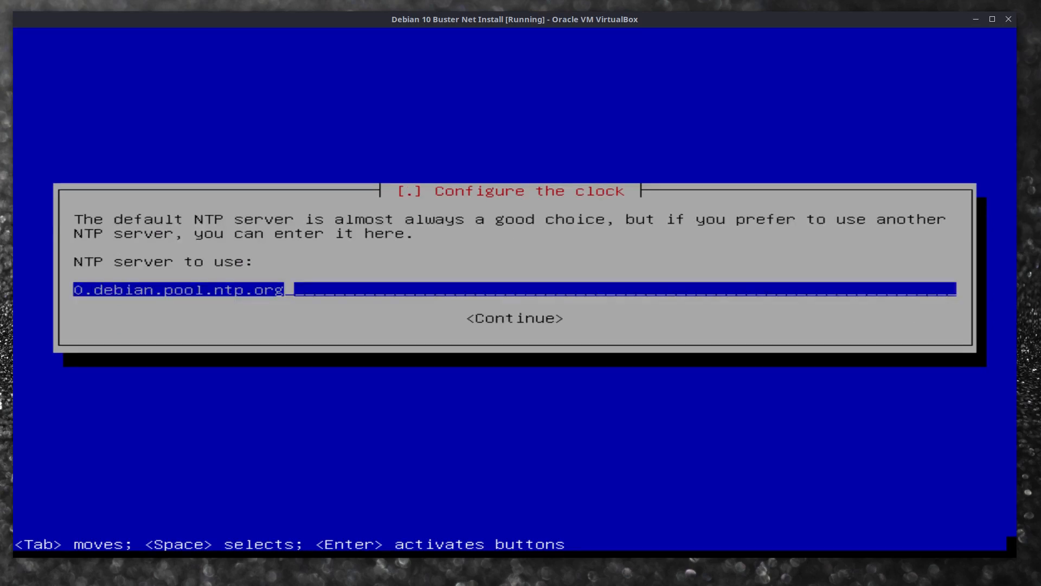
key(Tab)
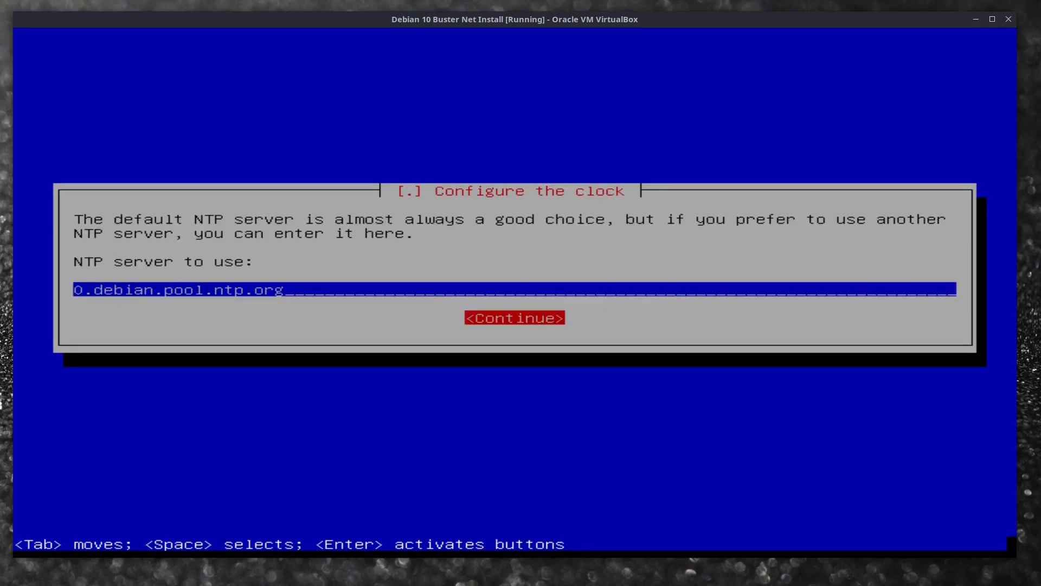
key(Return)
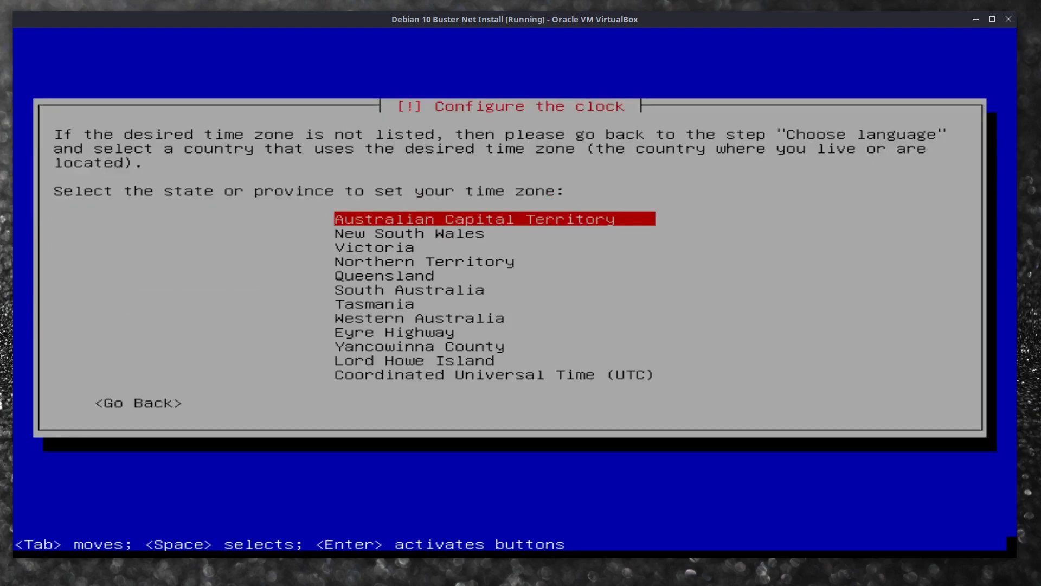
key(Down)
key(Down)
key(Down)
key(Down)
key(Down)
key(Down)
key(Down)
key(Down)
key(Down)
key(Down)
key(Up)
key(Up)
key(Up)
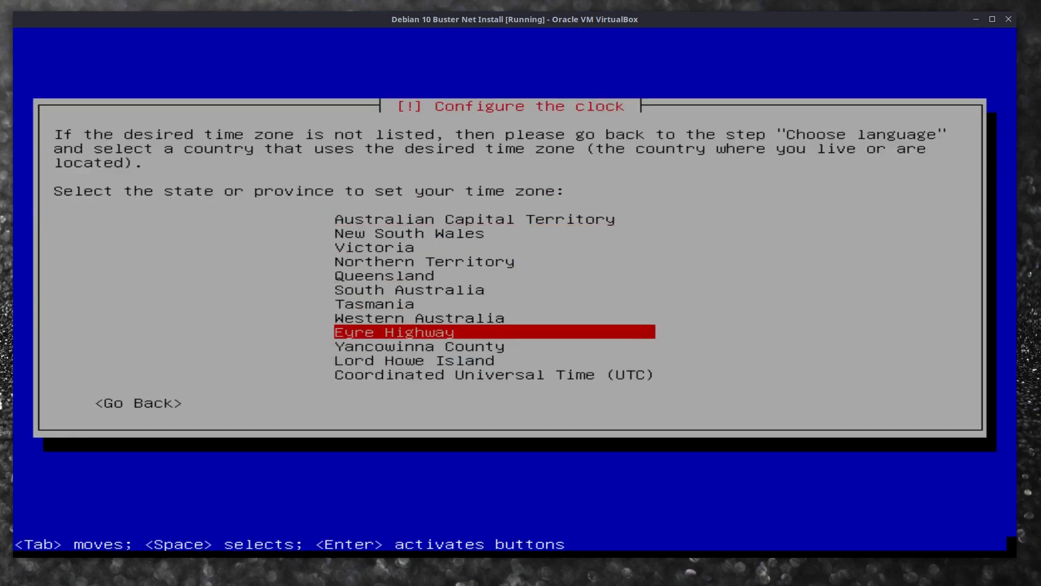
key(Return)
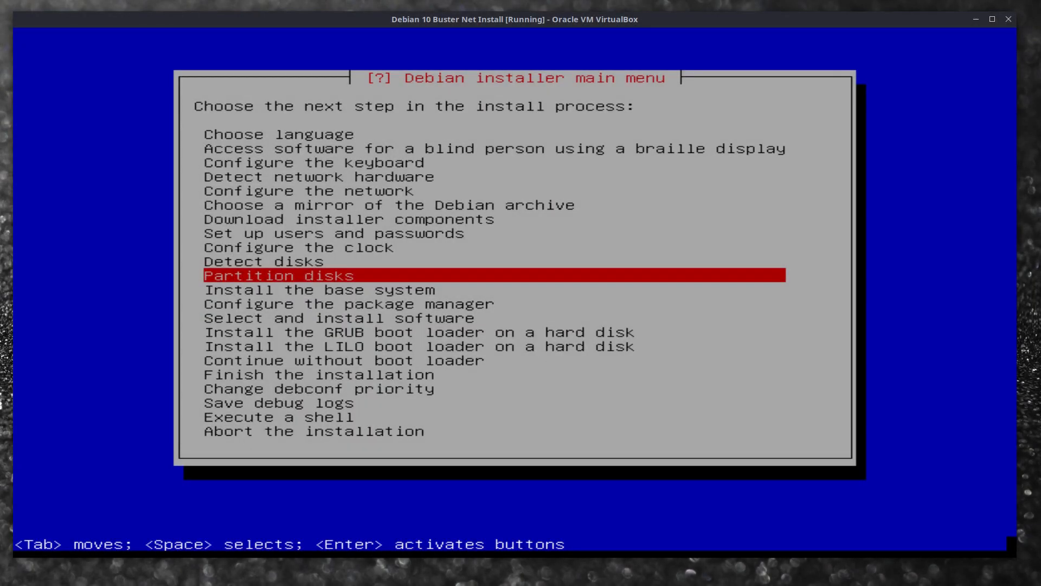
Step: Choose manual partitioning and select the 17.8 GB SCSI1 disk
key(Return)
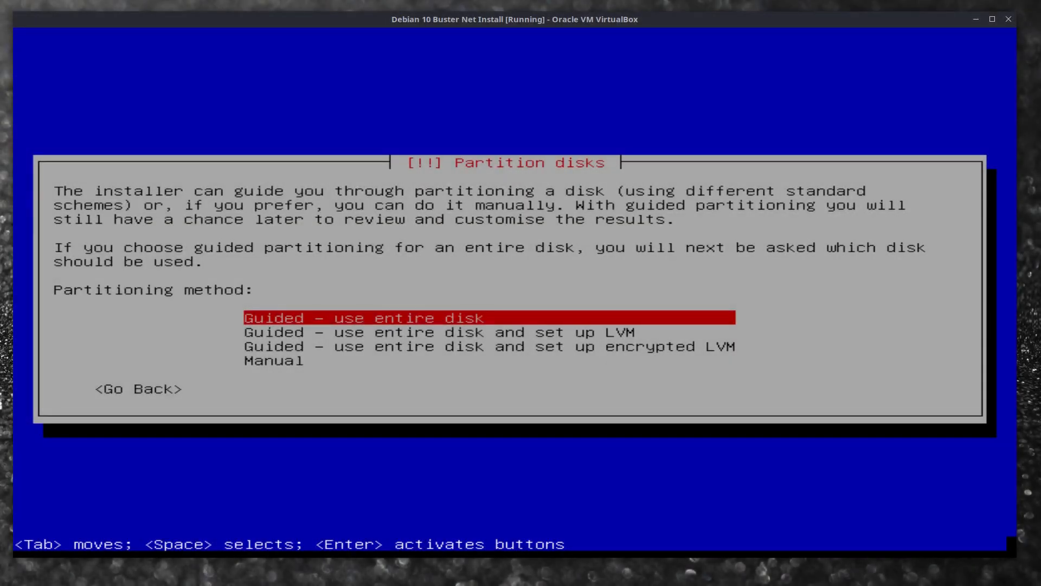
key(Down)
key(Down)
key(Down)
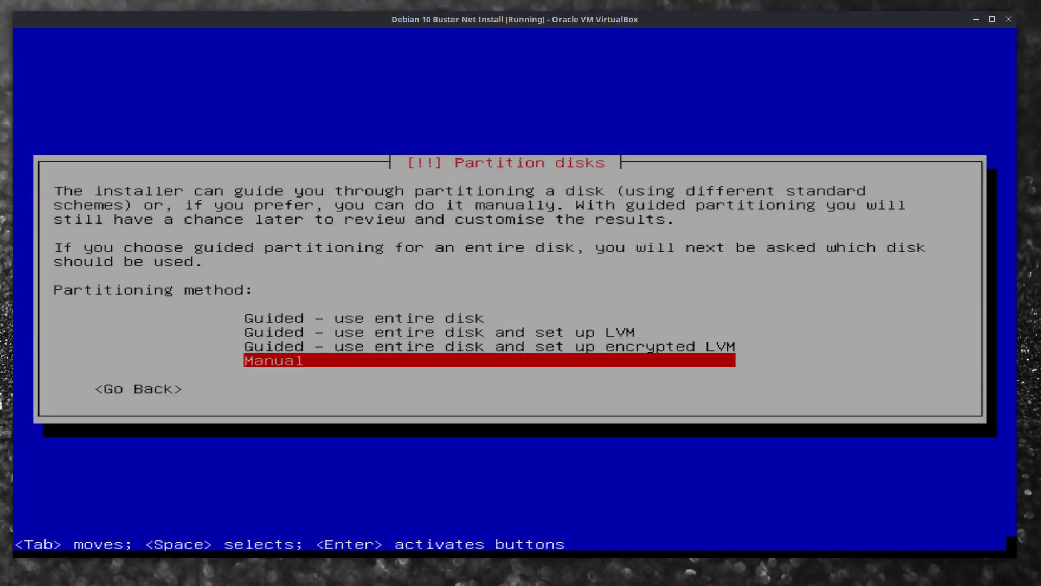
key(Return)
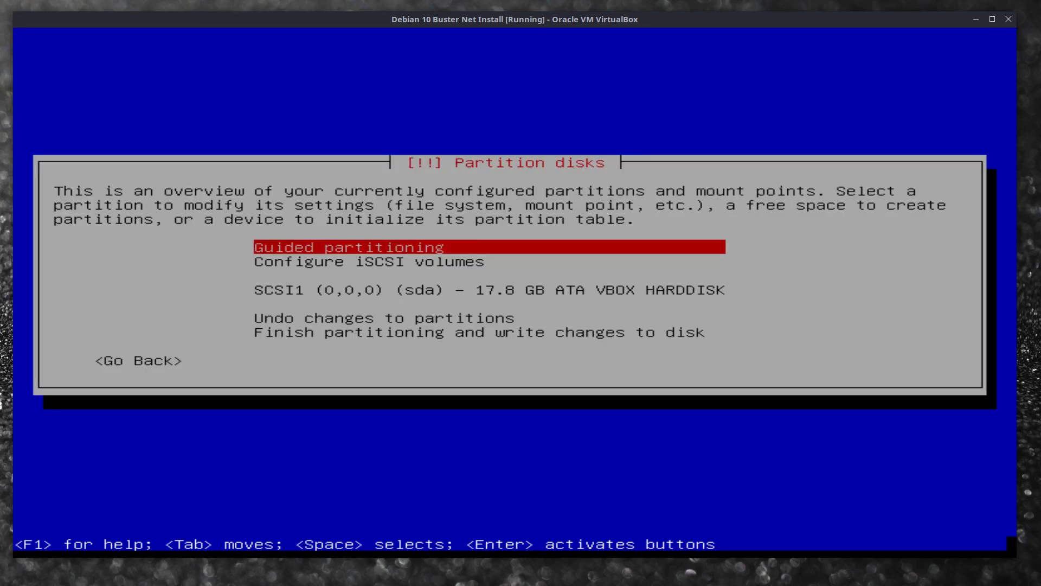
key(Down)
key(Down)
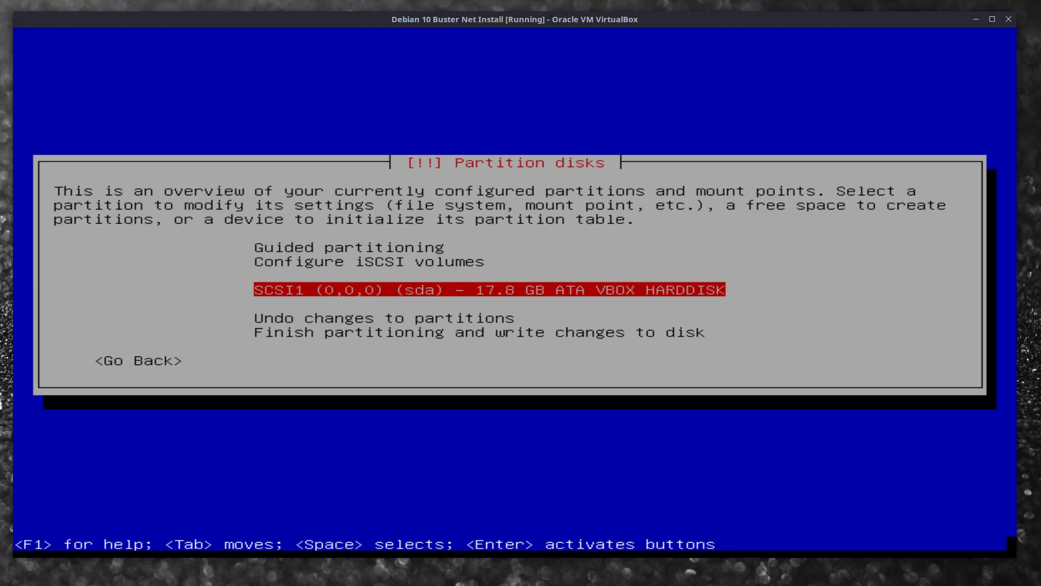
key(Return)
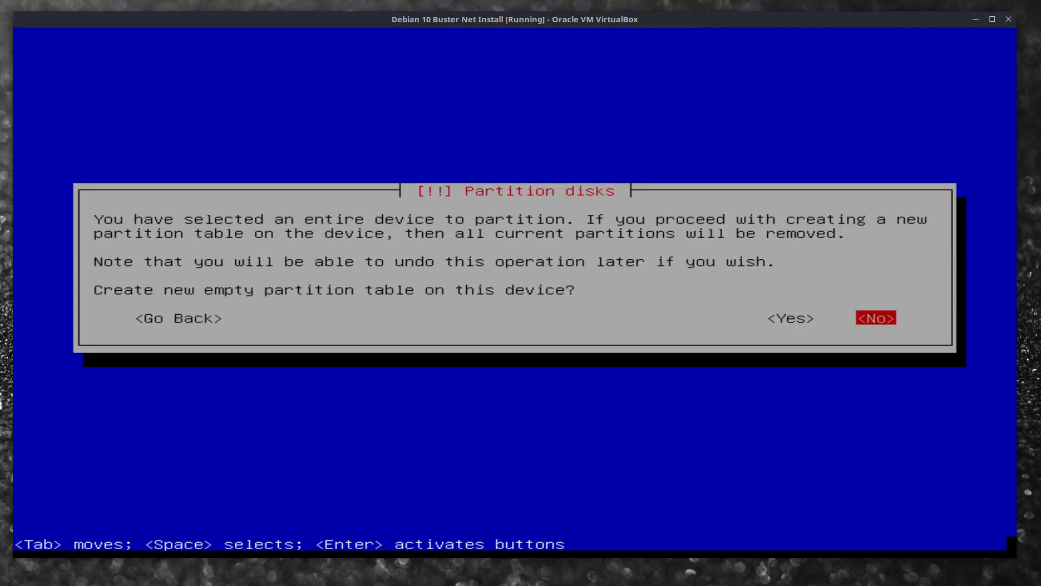
Step: Create a new empty gpt partition table on the disk
key(Tab)
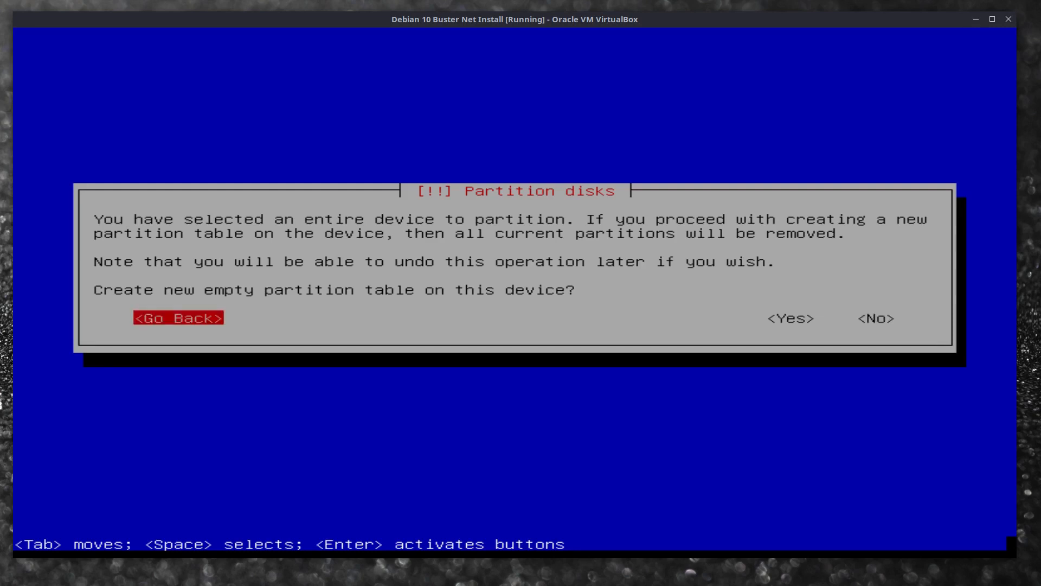
key(Tab)
key(Return)
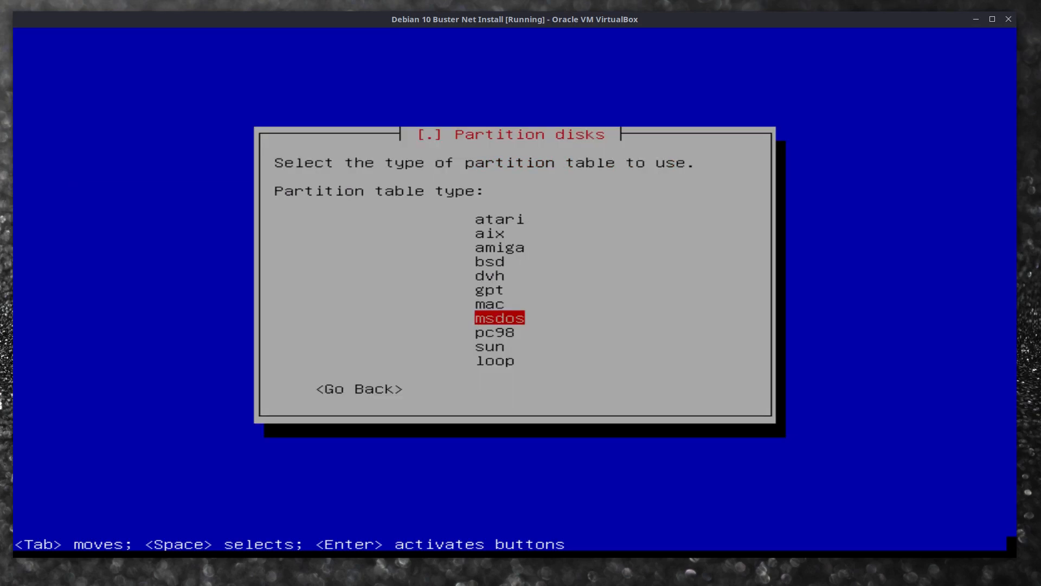
key(Up)
key(Up)
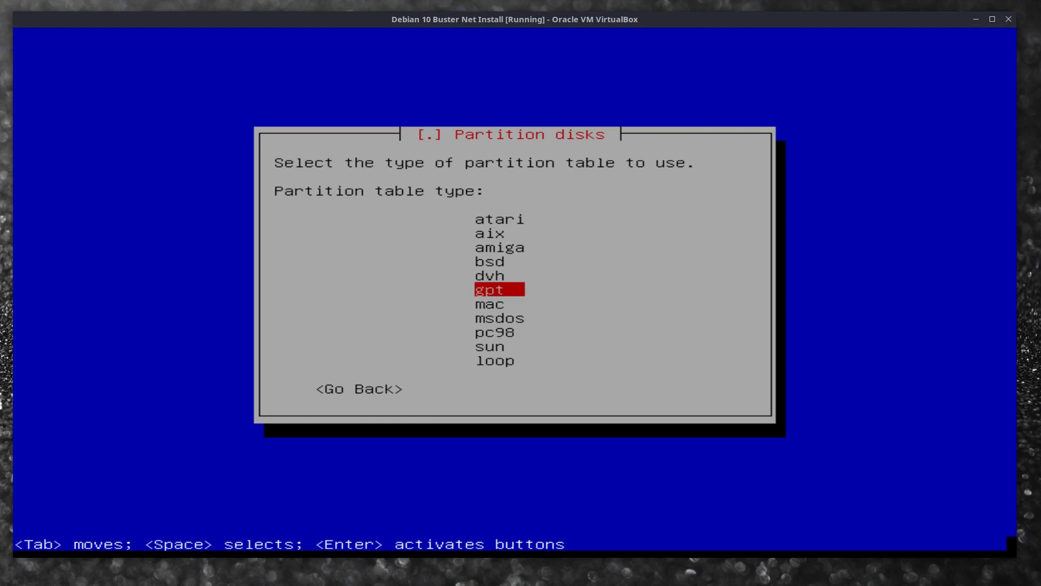
key(Return)
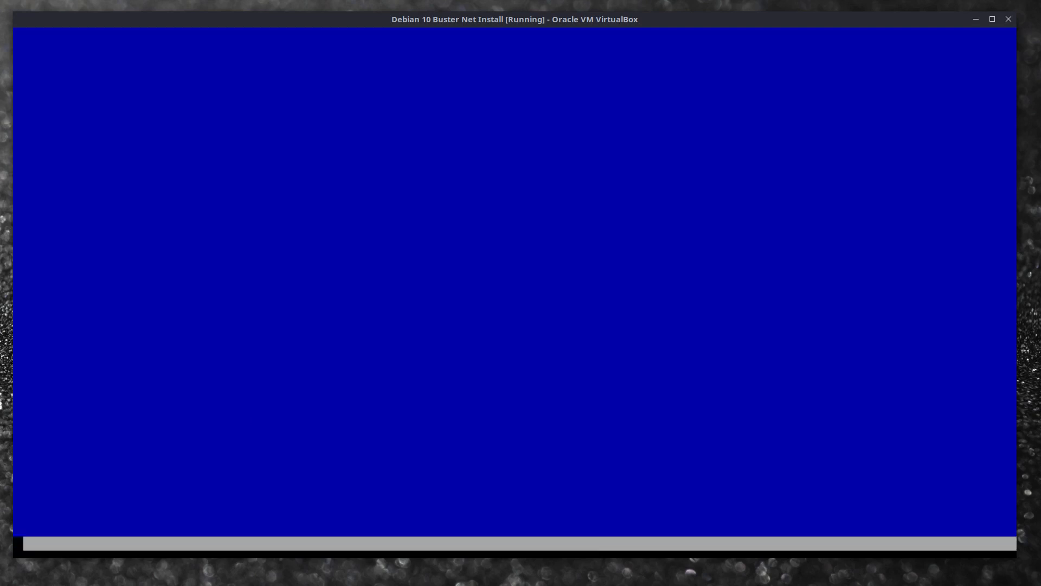
Step: Create a new 2 GB partition at the beginning of the 17.8 GB free space
key(Up)
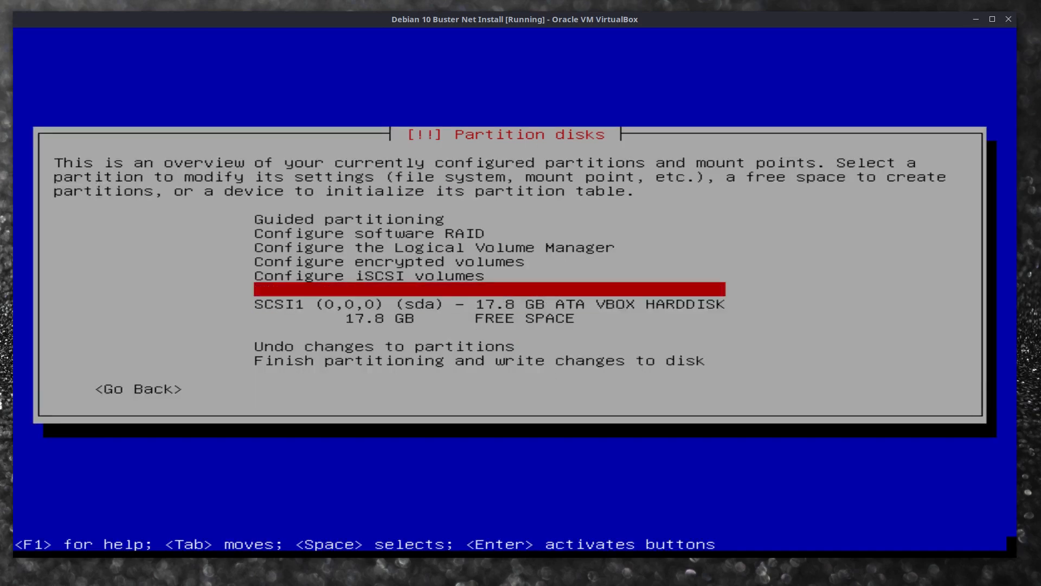
key(Down)
key(Down)
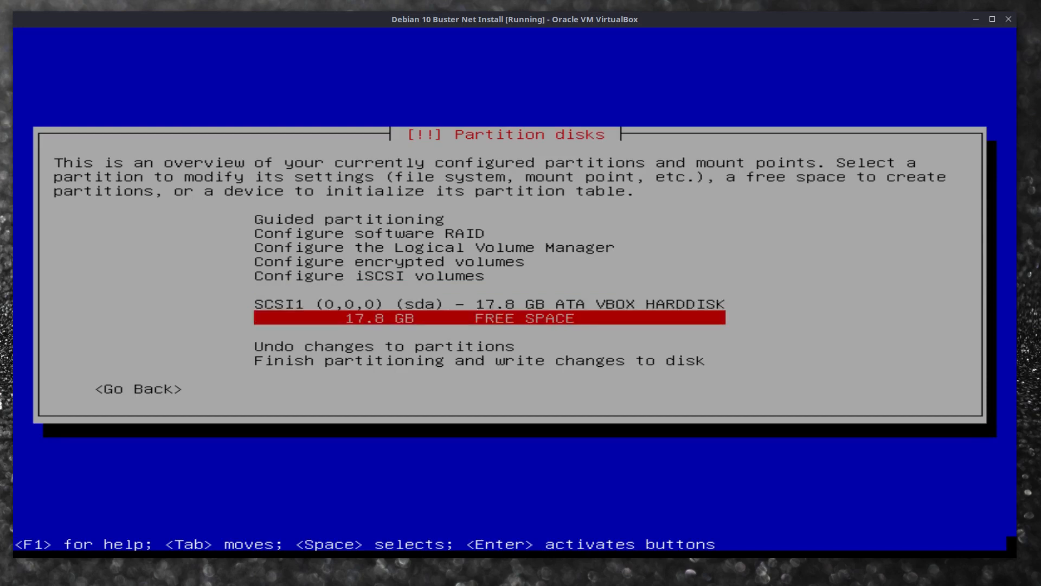
key(Return)
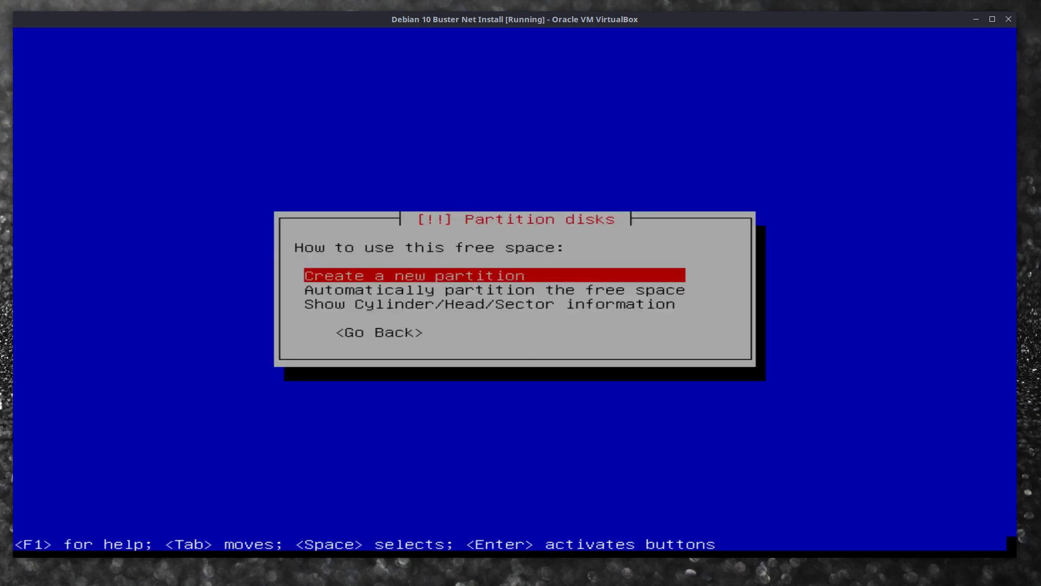
key(Return)
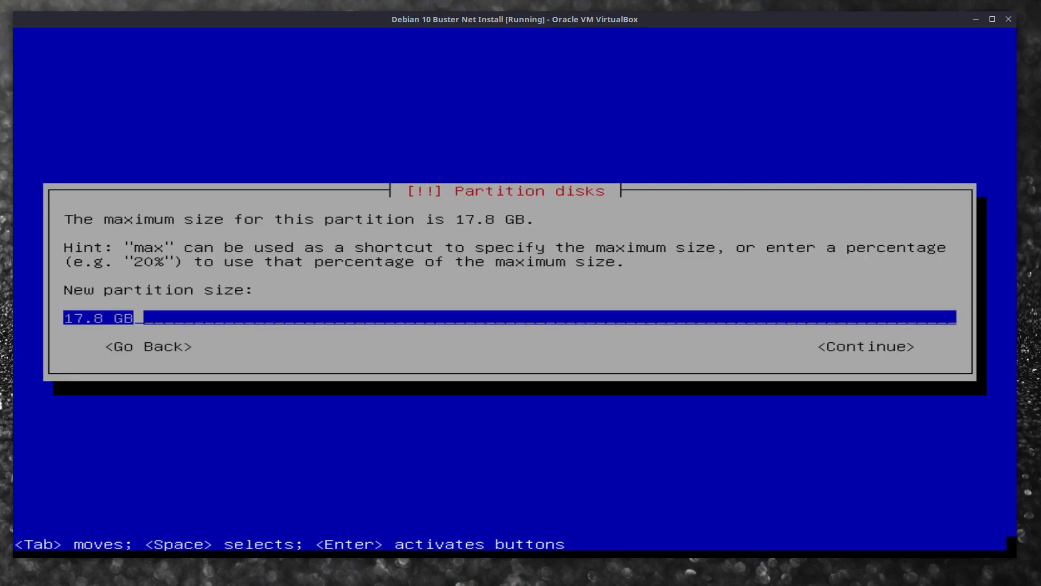
key(Left)
key(Left)
key(Left)
key(Left)
key(Left)
key(Left)
key(Left)
key(Delete)
key(Delete)
key(Delete)
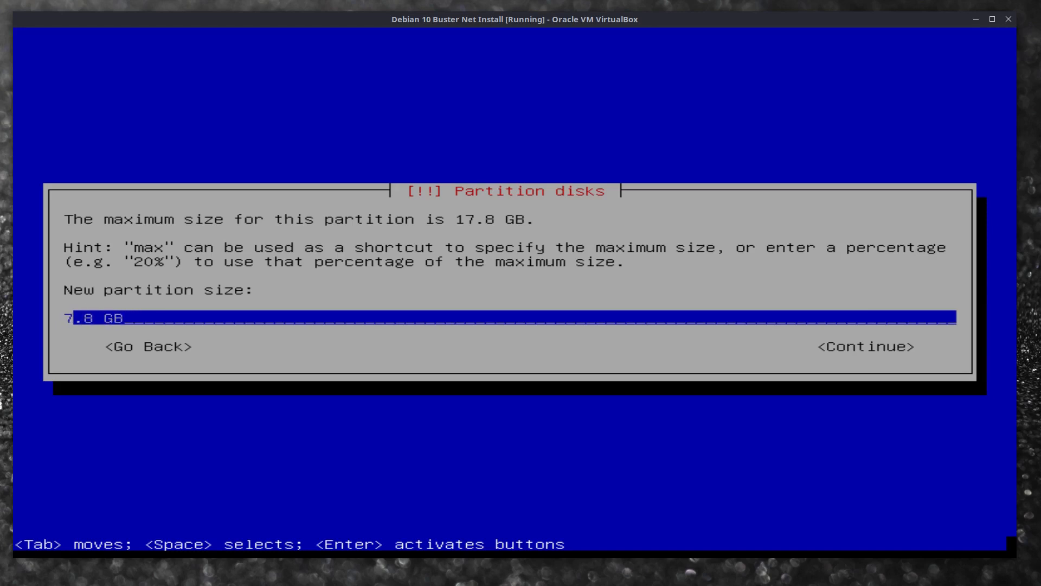
key(Delete)
key(Delete)
text(2)
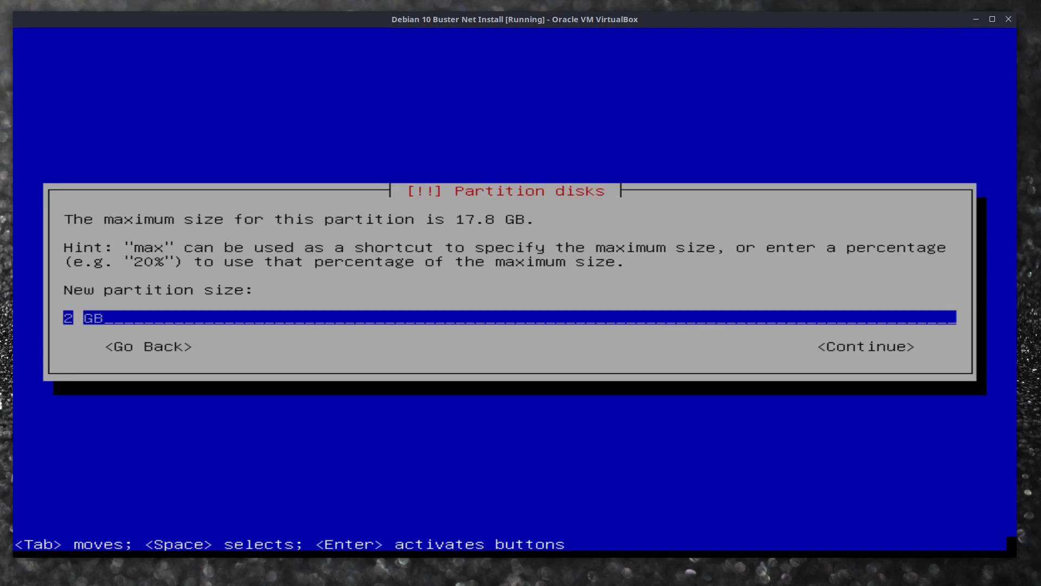
key(Tab)
key(Return)
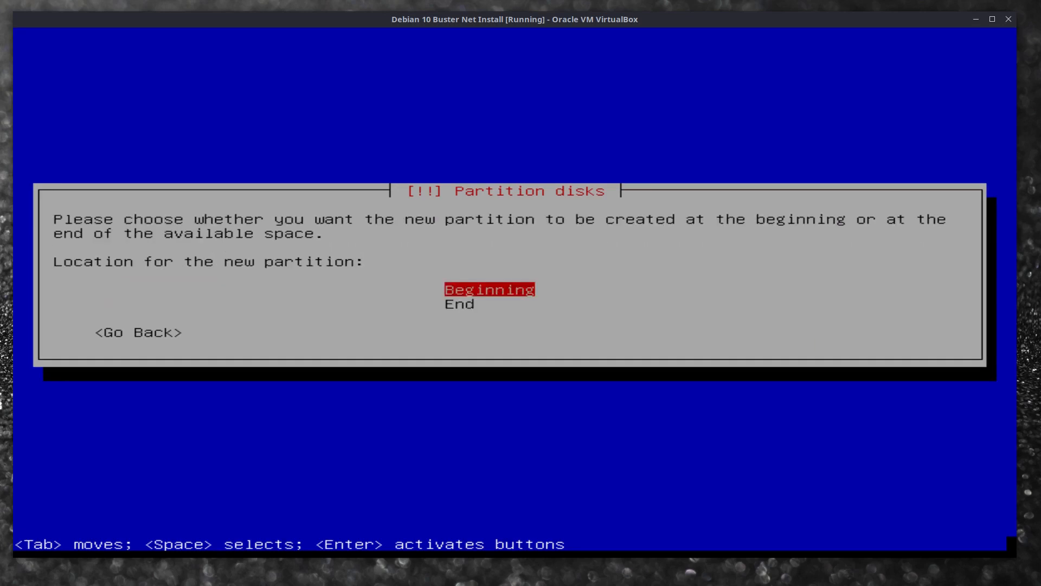
key(Return)
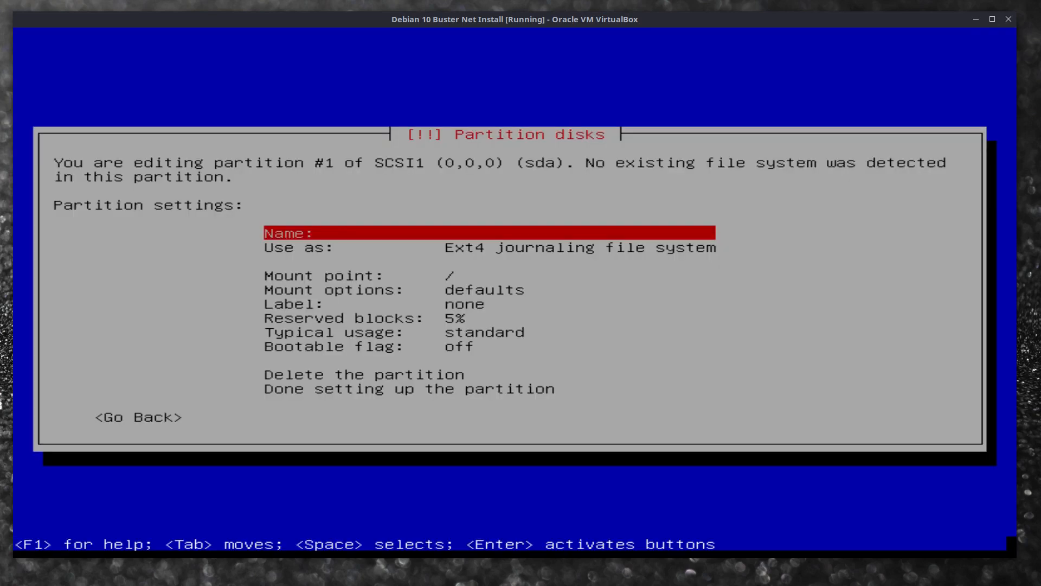
Step: Set the new partition to be used as swap area and finish its setup
key(Down)
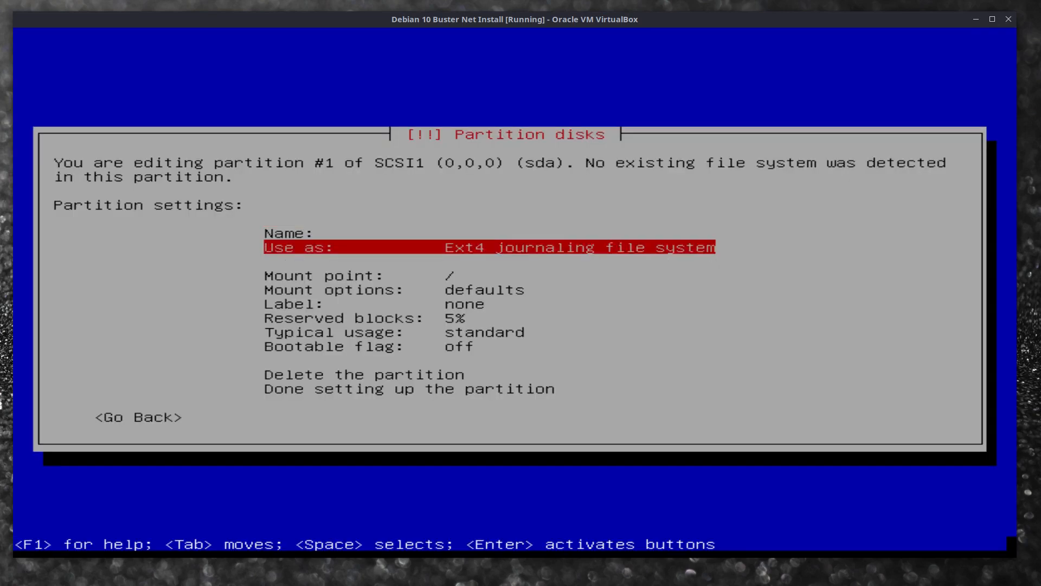
key(Return)
key(Down)
key(Down)
key(Down)
key(Down)
key(Down)
key(Down)
key(Down)
key(Down)
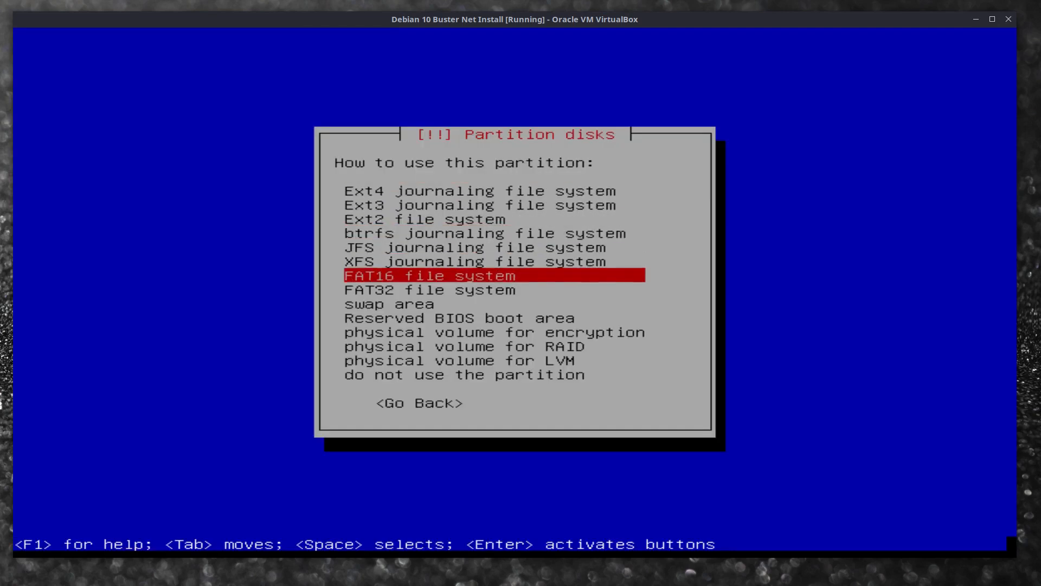
key(Return)
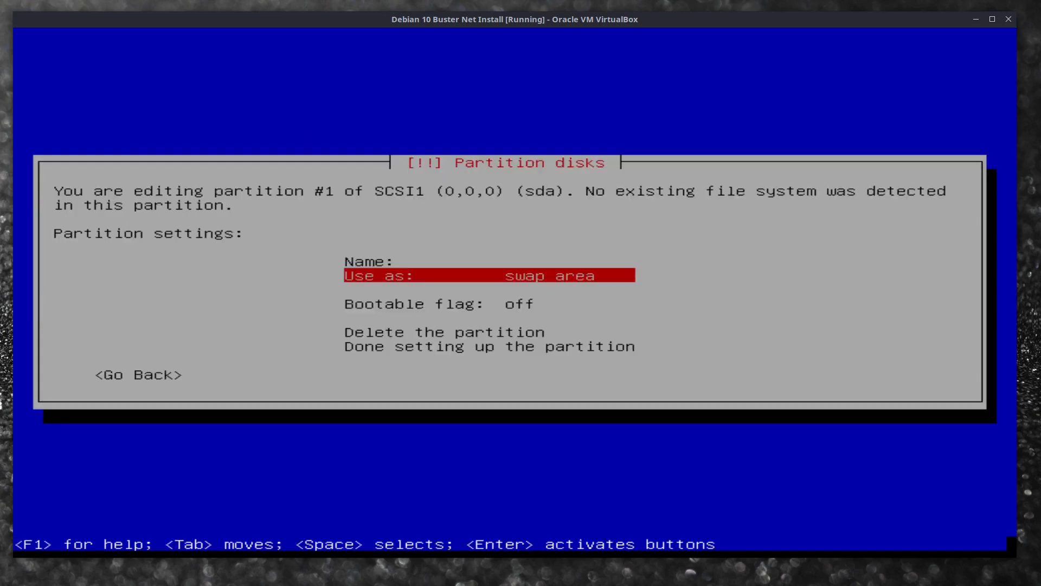
key(Down)
key(Down)
key(Down)
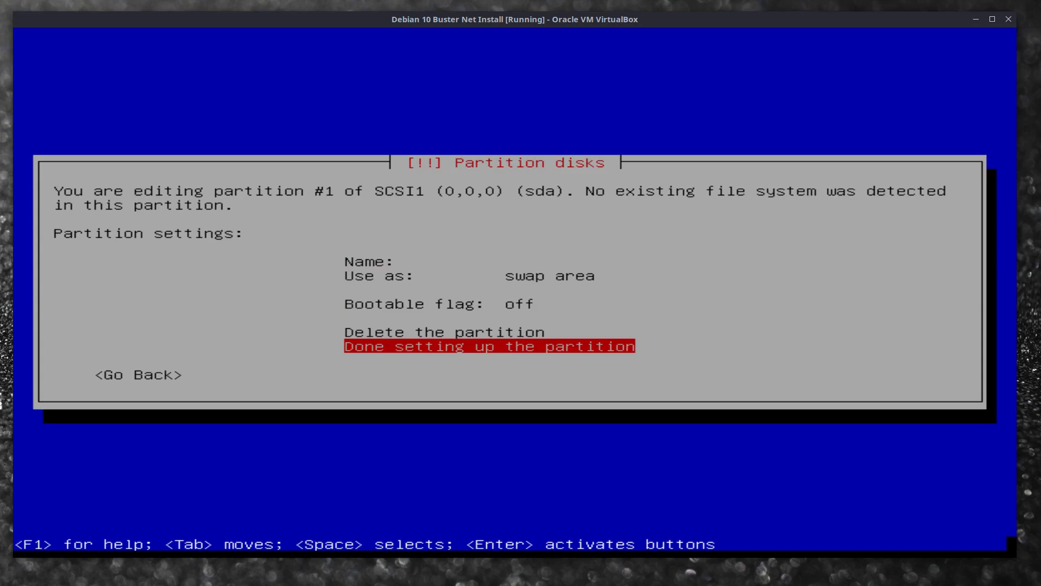
key(Return)
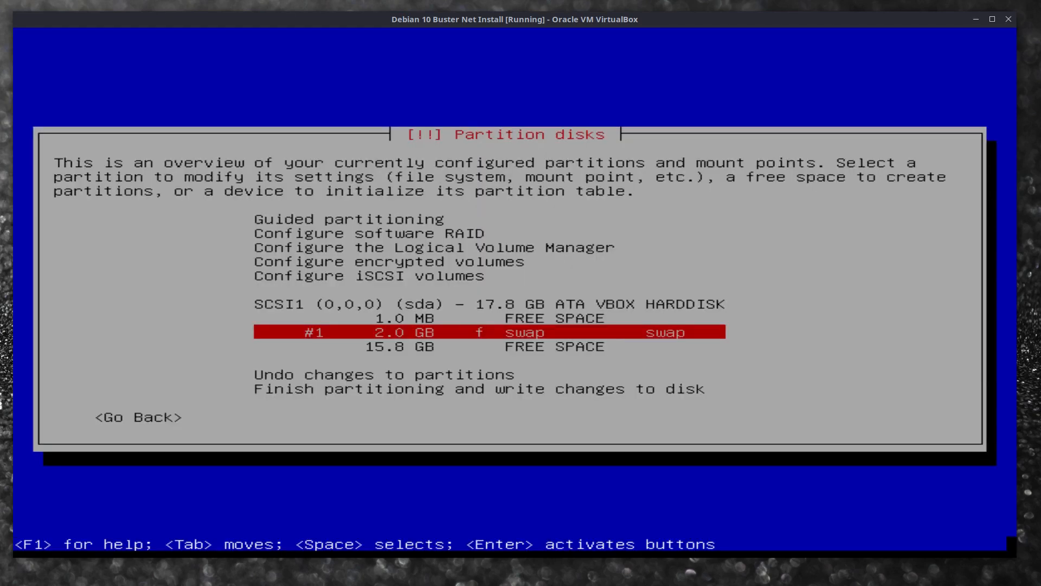
key(Down)
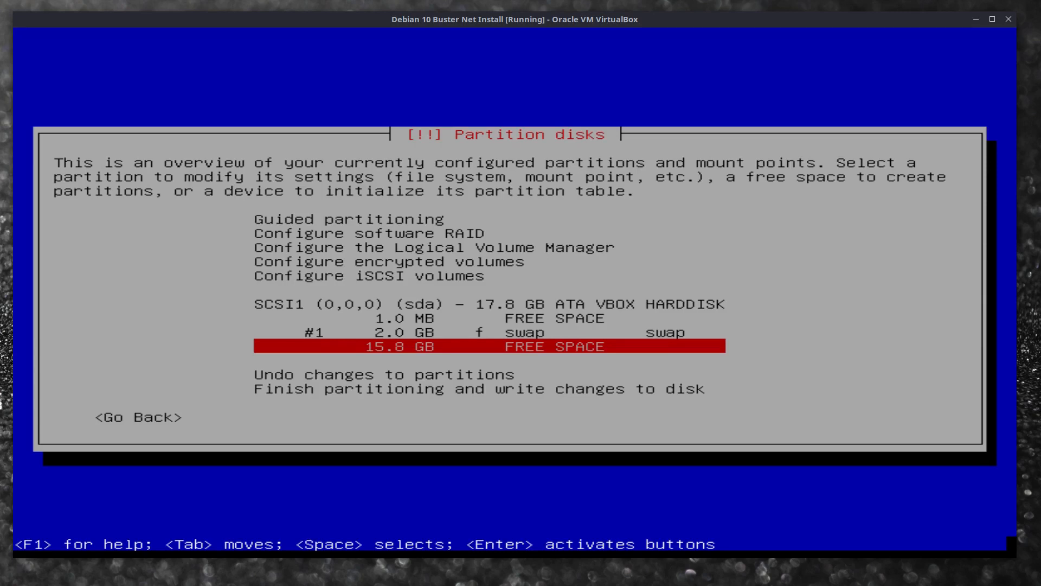
Step: Create an ext4 root partition using the full remaining 15.8 GB of free space
key(Return)
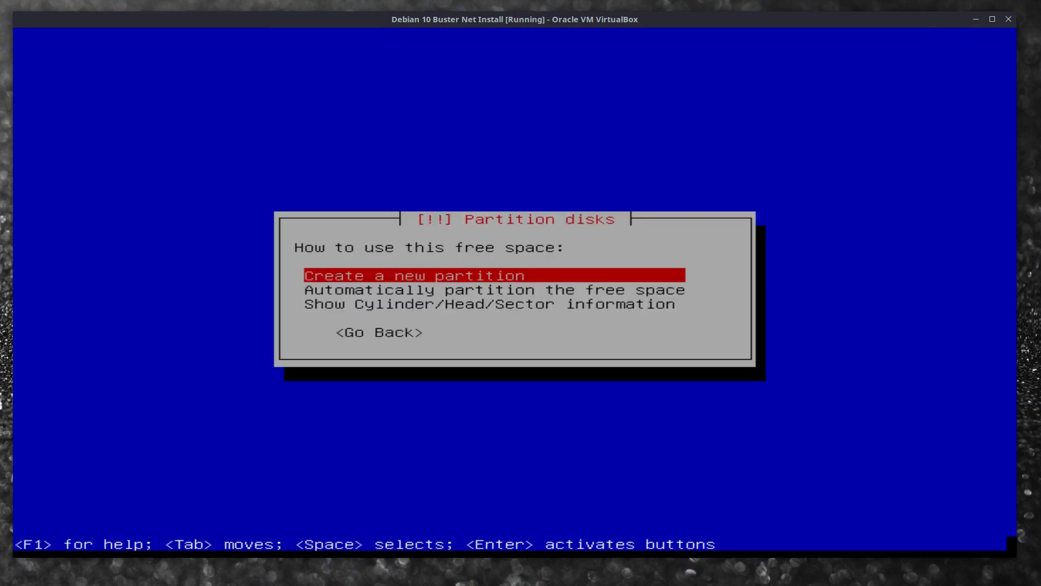
key(Return)
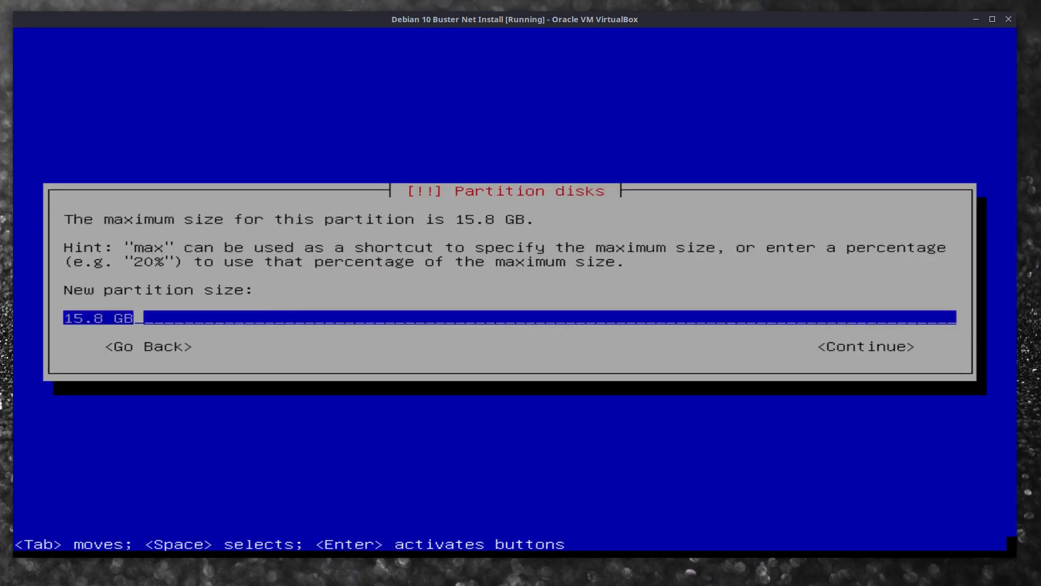
key(Tab)
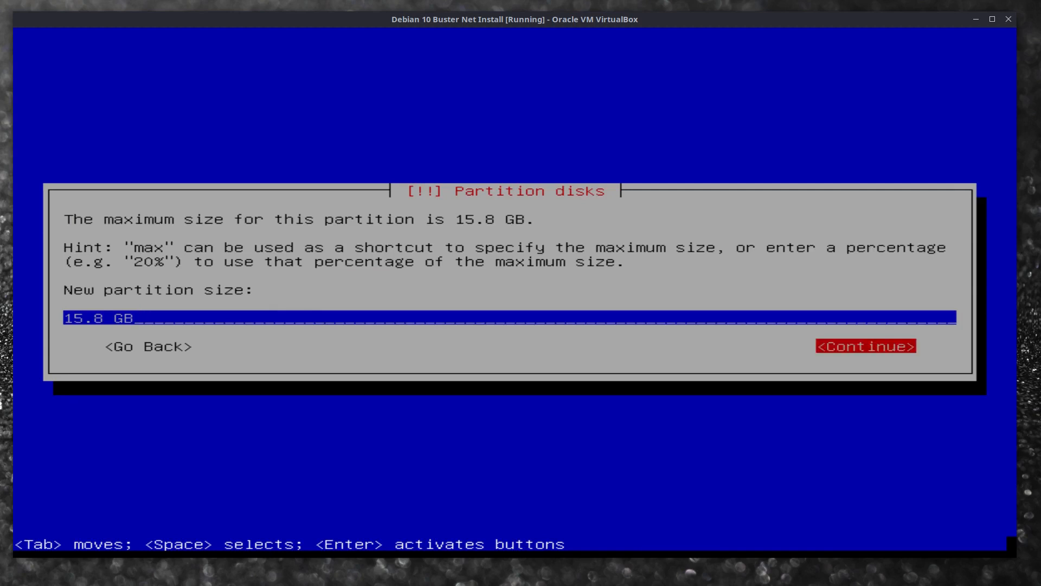
key(Return)
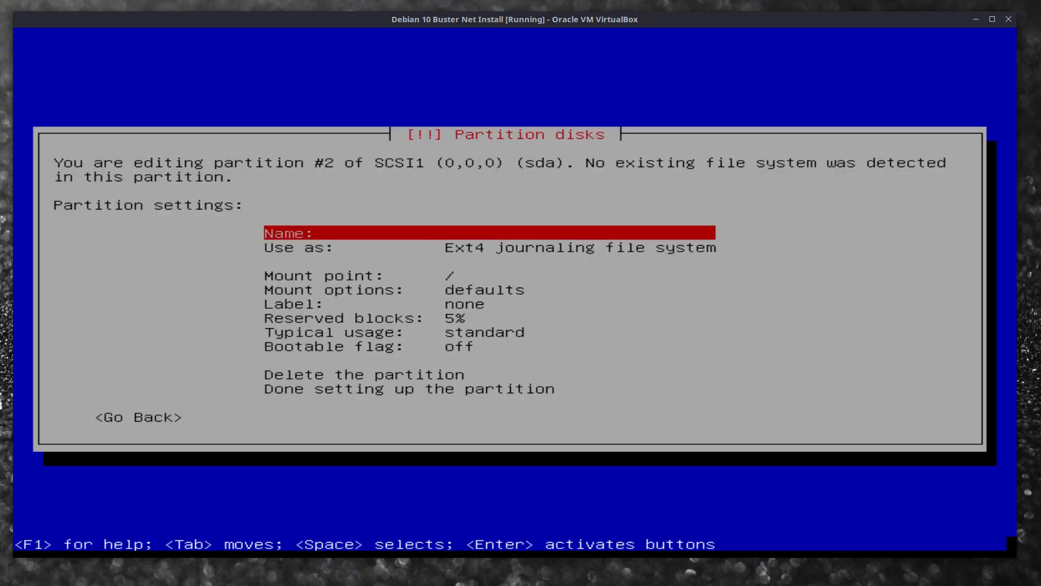
key(Down)
key(Down)
key(Down)
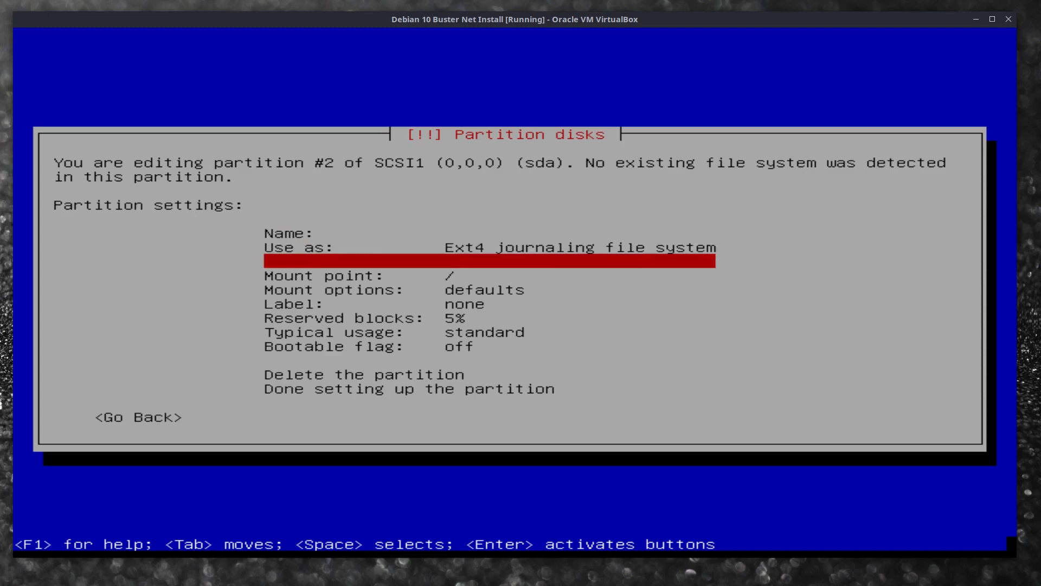
key(Down)
key(Down)
key(Down)
key(Down)
key(Down)
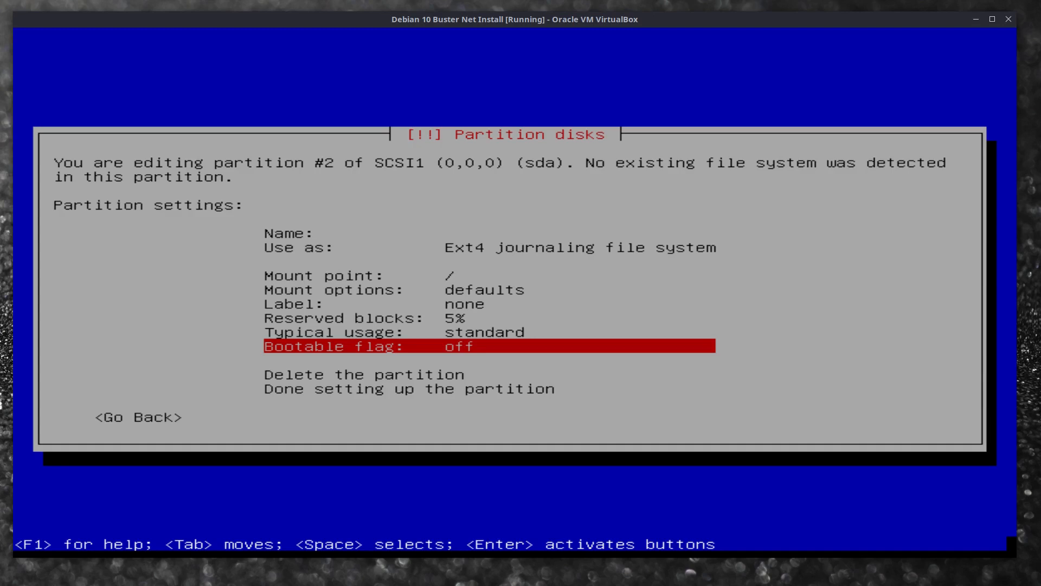
key(Down)
key(Down)
key(Down)
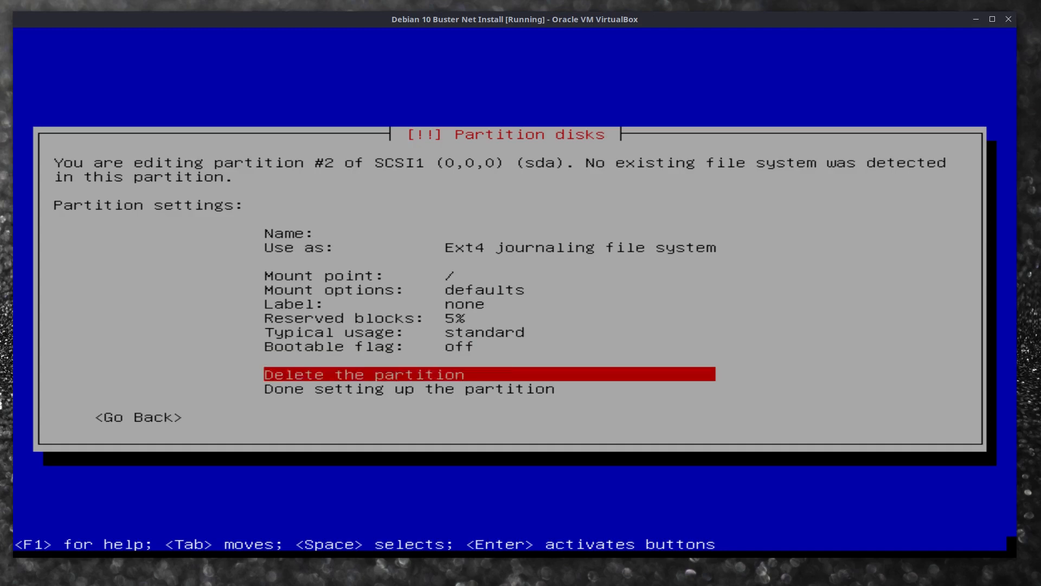
key(Return)
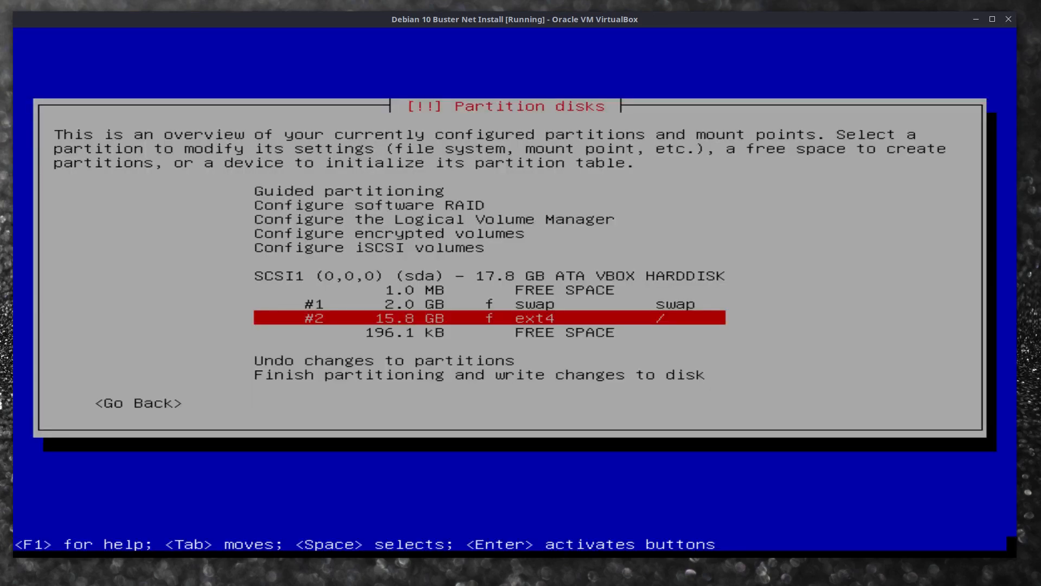
Step: Finish partitioning and confirm writing the swap and root partitions to disk
key(Down)
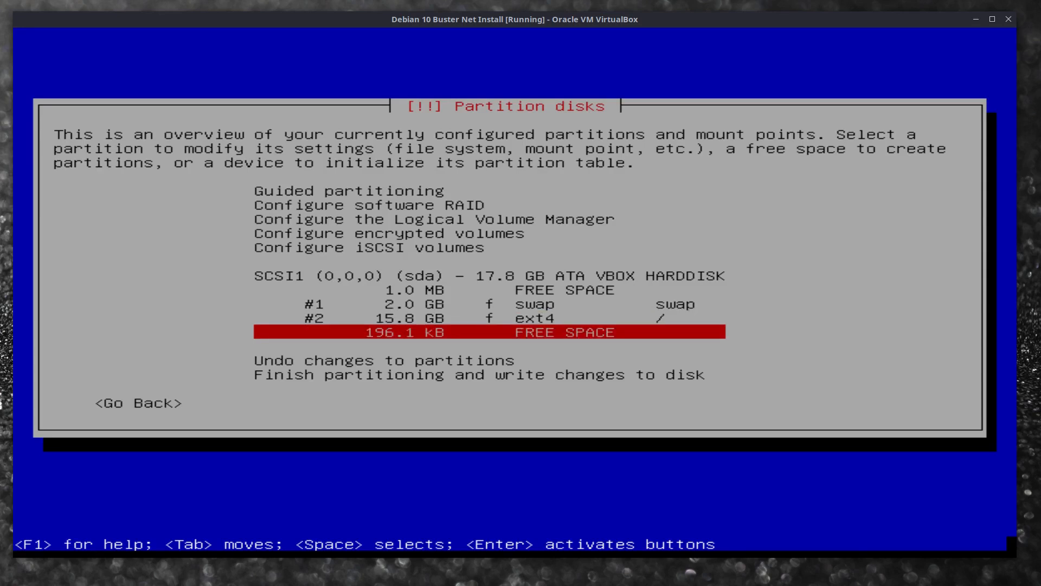
key(Down)
key(Down)
key(Return)
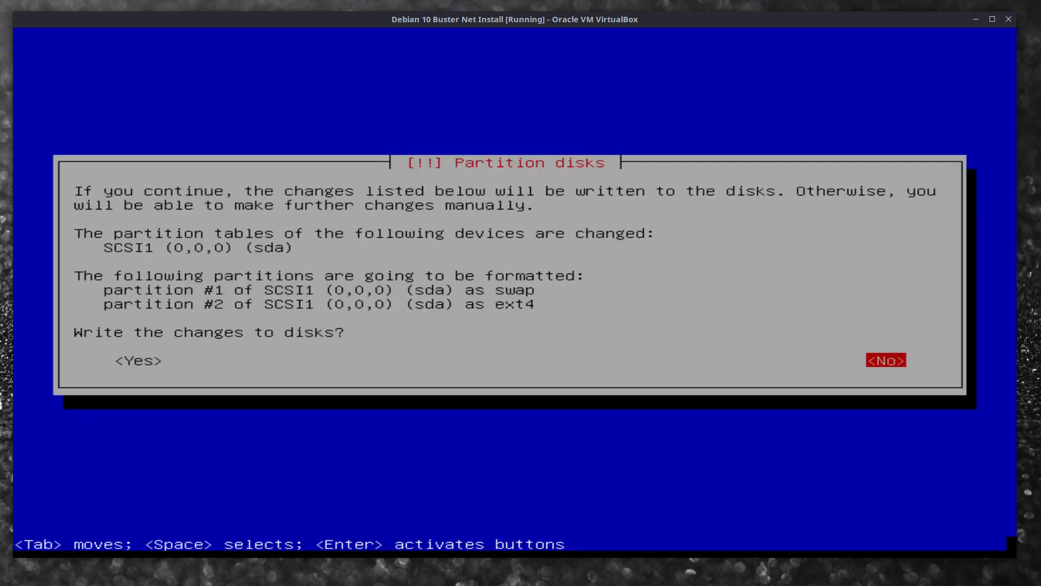
key(Tab)
key(Return)
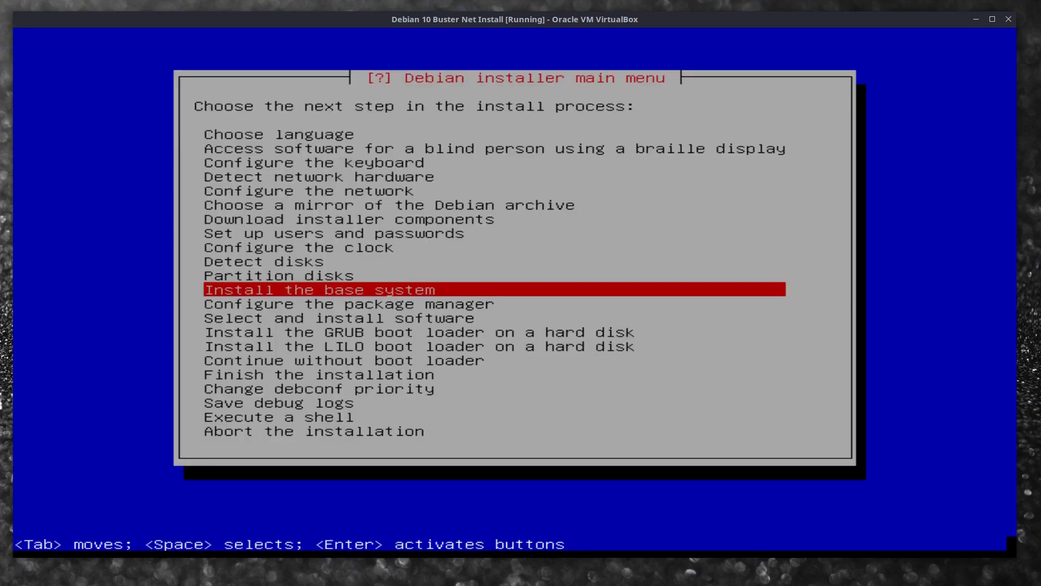
Step: Install the base system with the linux-image-amd64 kernel and a generic initrd including all drivers
key(Return)
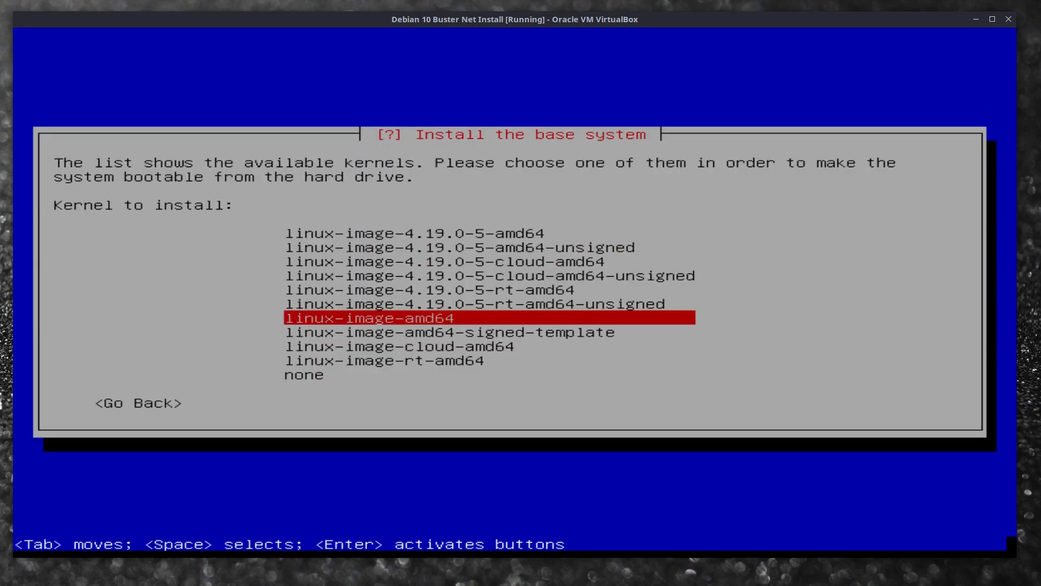
key(Return)
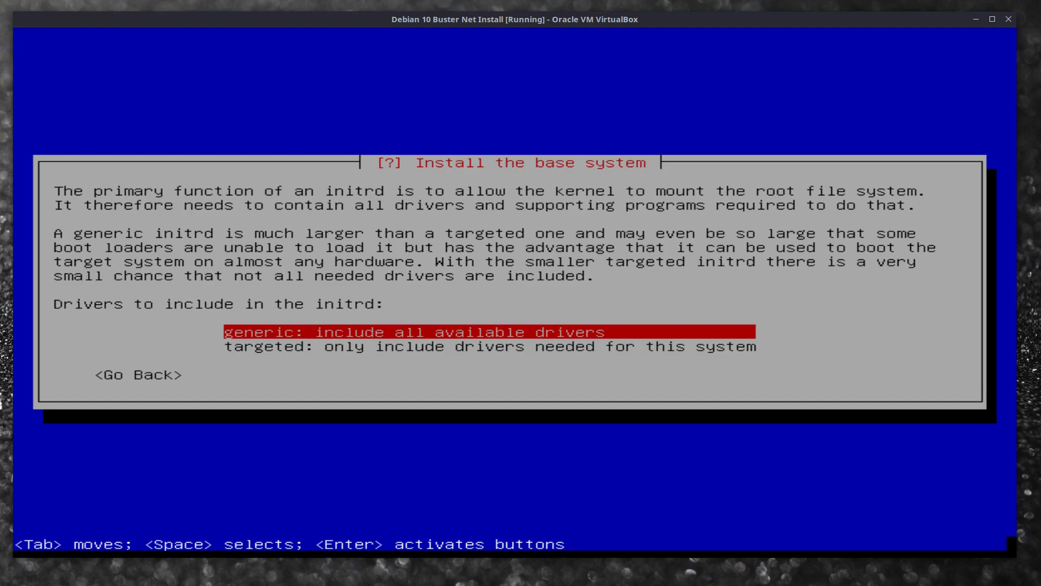
key(Return)
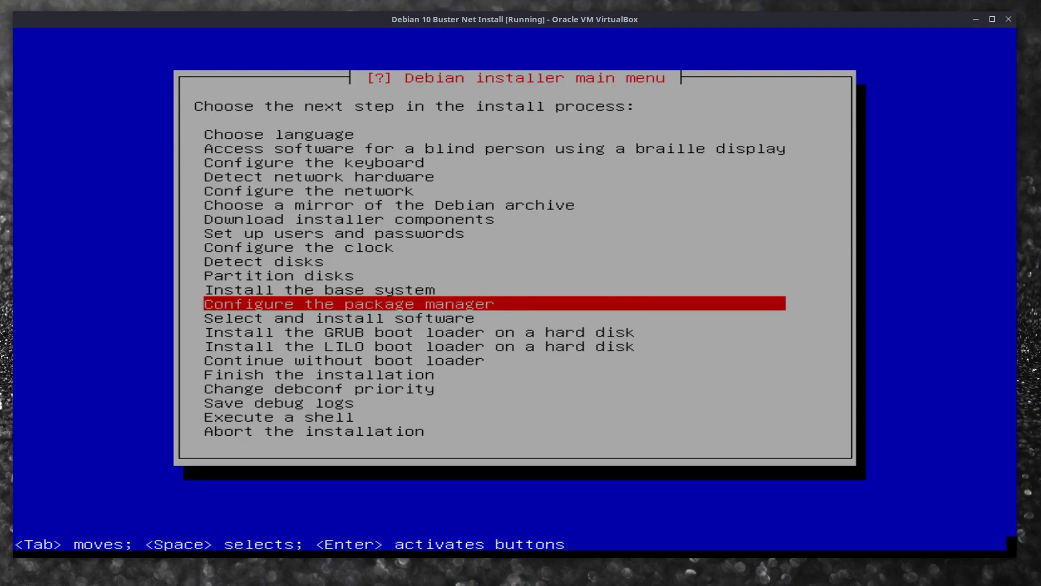
Step: Configure the package manager to allow non-free software and source repositories
key(Return)
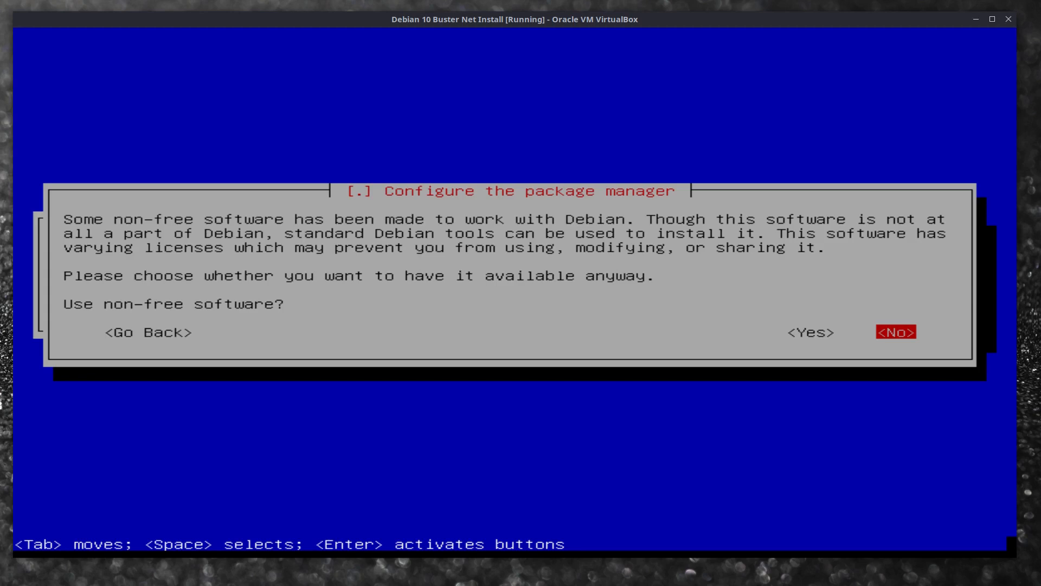
key(Tab)
key(Tab)
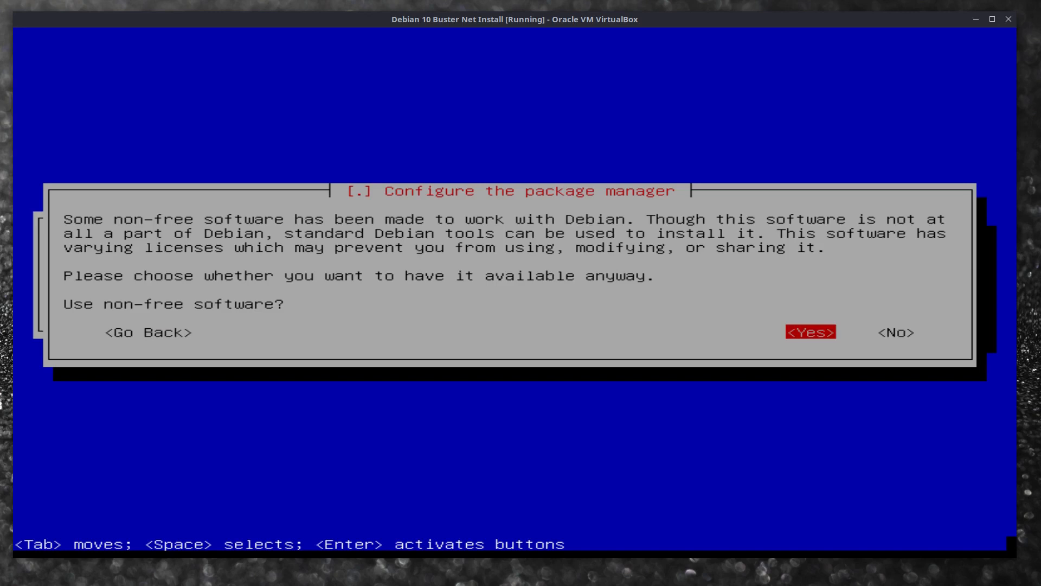
key(Return)
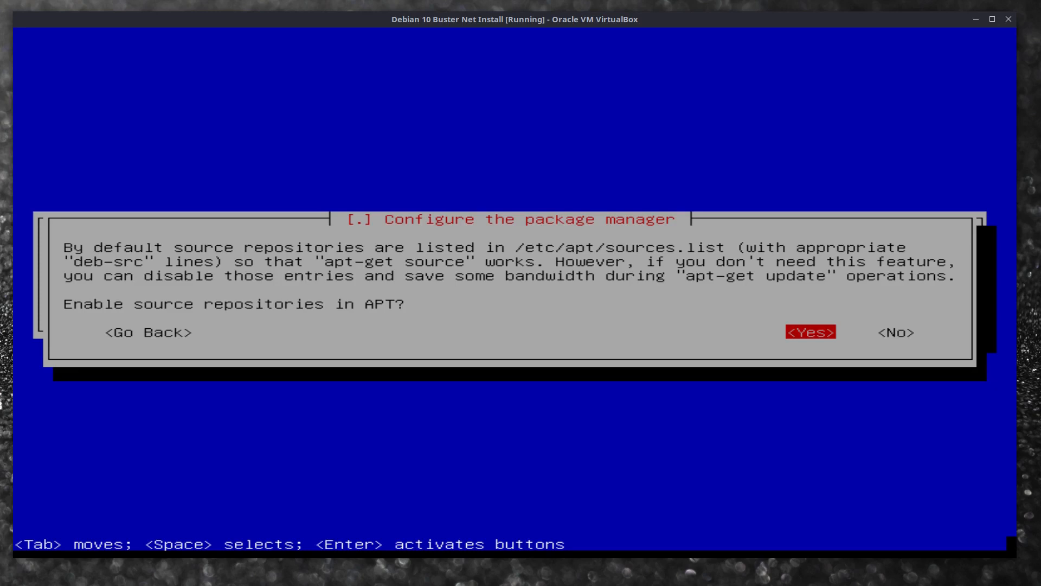
key(Return)
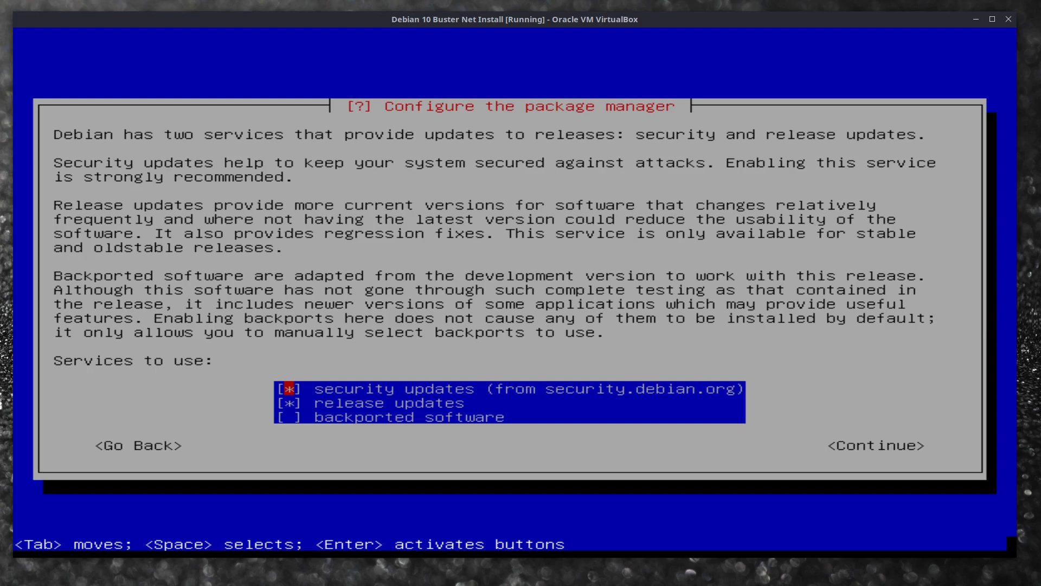
Step: Enable backported software alongside security and release updates, and accept the update services
key(Down)
key(Up)
key(Down)
key(Down)
key(space)
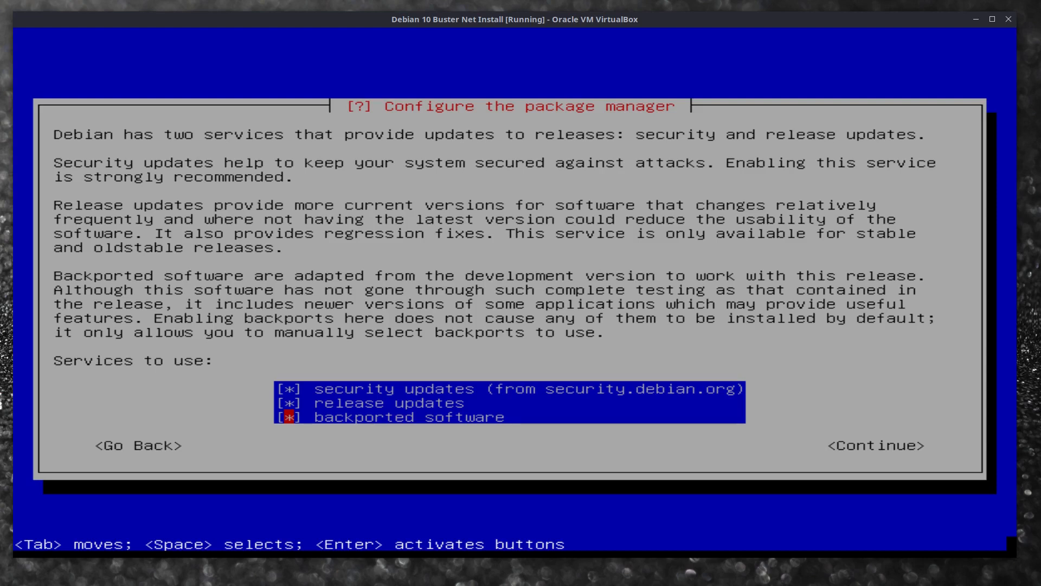
key(Tab)
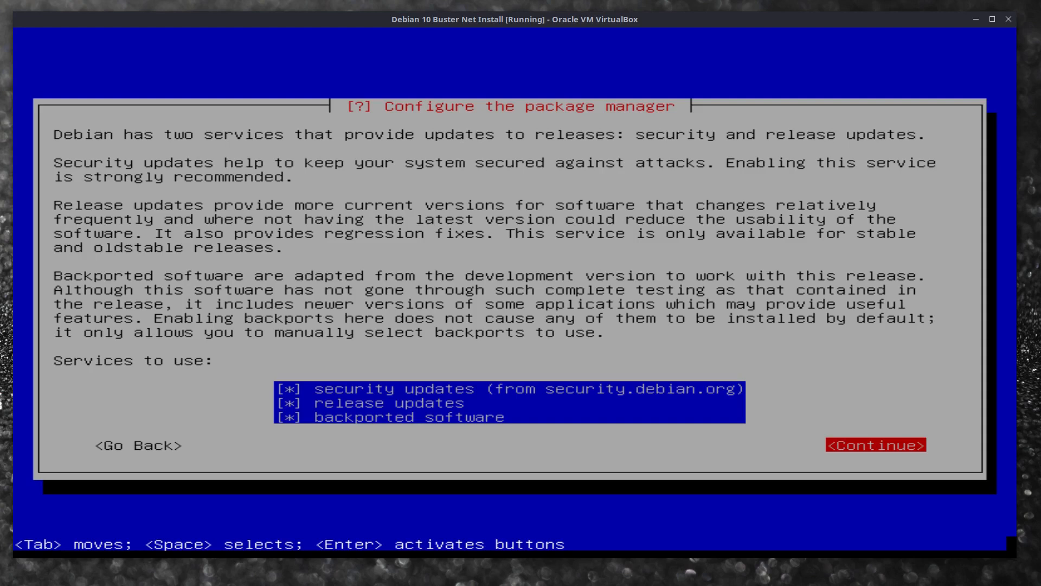
key(Return)
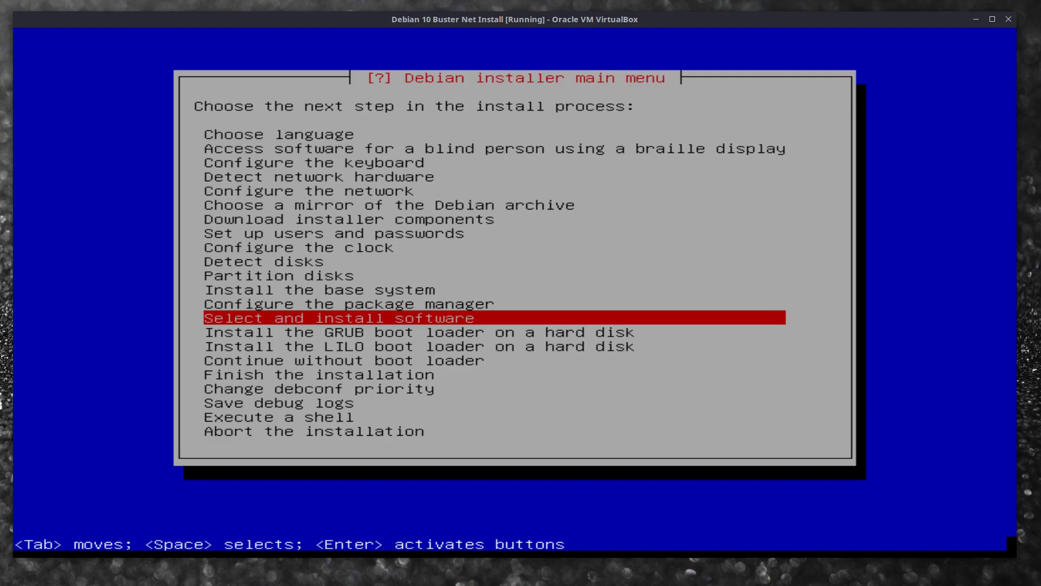
Step: Turn on automatic security updates and decline the popularity-contest usage survey
key(Return)
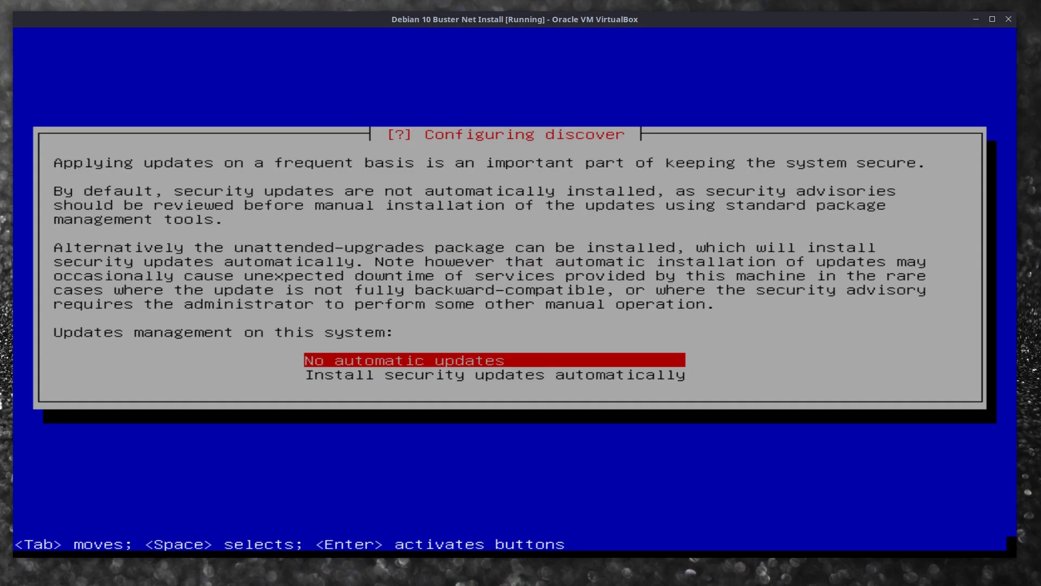
key(Down)
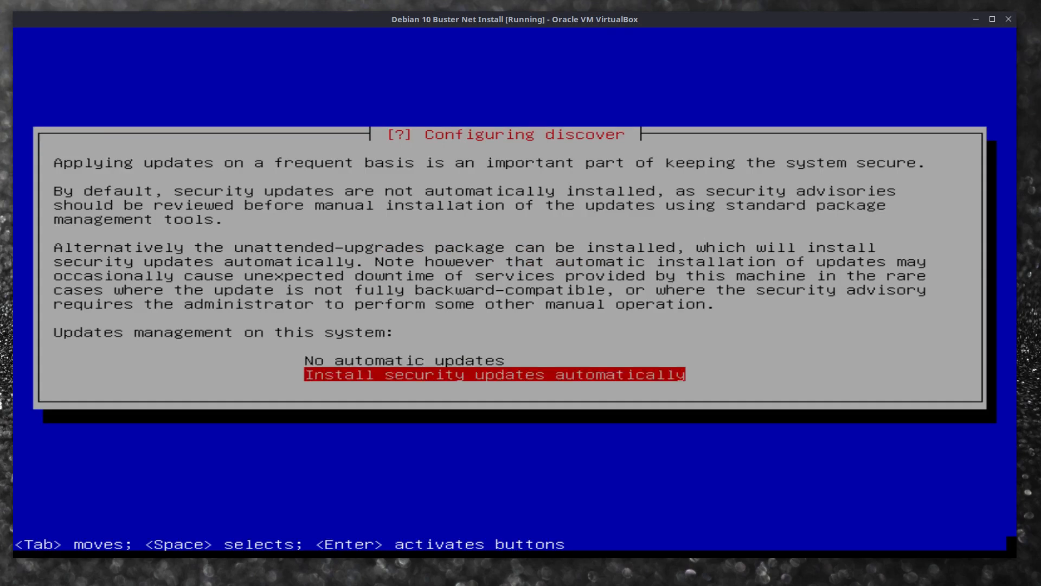
key(Return)
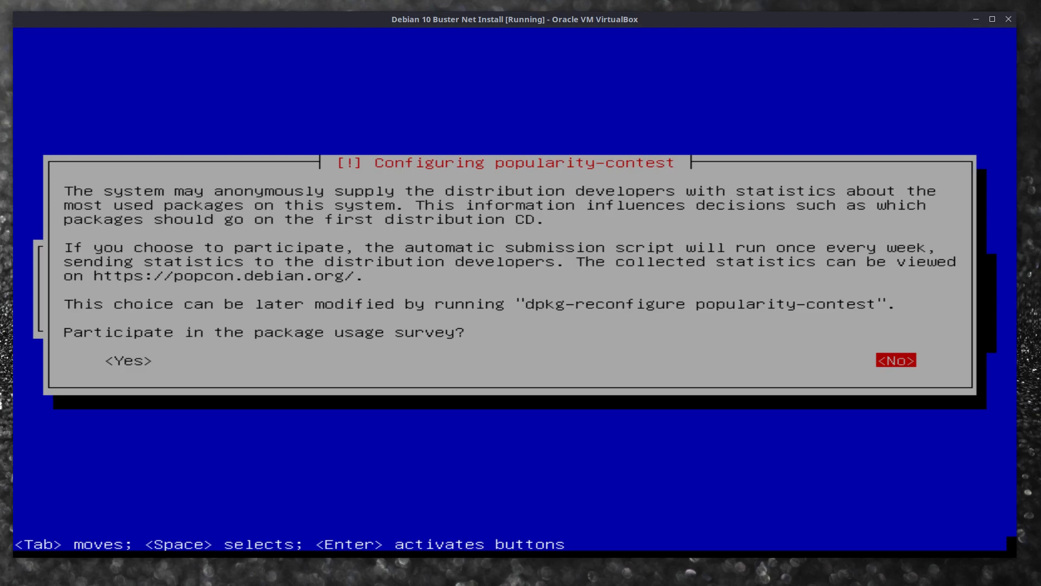
key(Return)
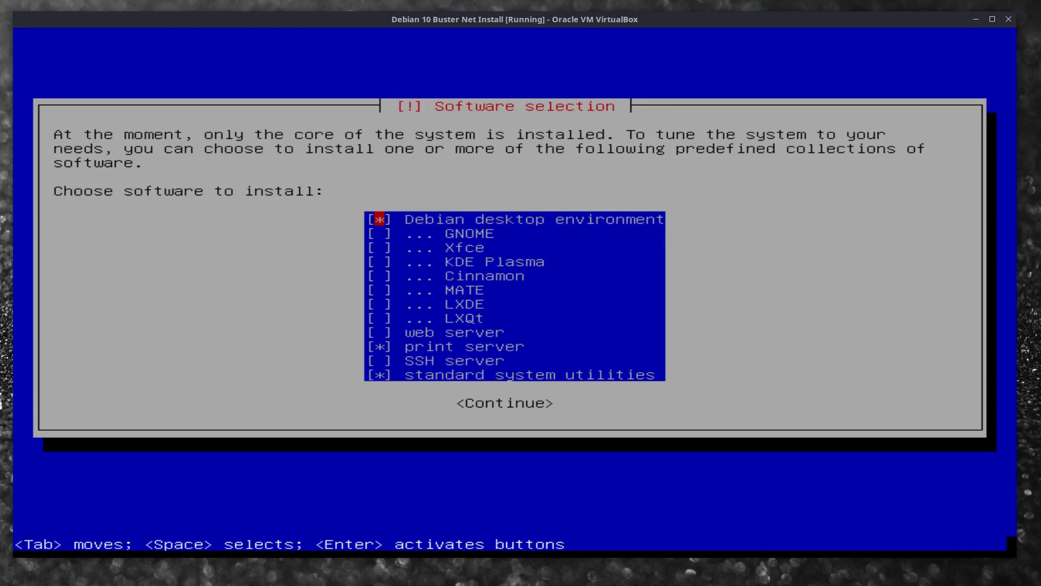
Step: Tick KDE Plasma in the software collections and install the selection
key(Down)
key(Down)
key(Down)
key(Down)
key(Down)
key(Down)
key(Down)
key(Up)
key(Up)
key(Up)
key(Up)
key(Up)
key(Down)
key(Down)
key(Up)
key(space)
key(Tab)
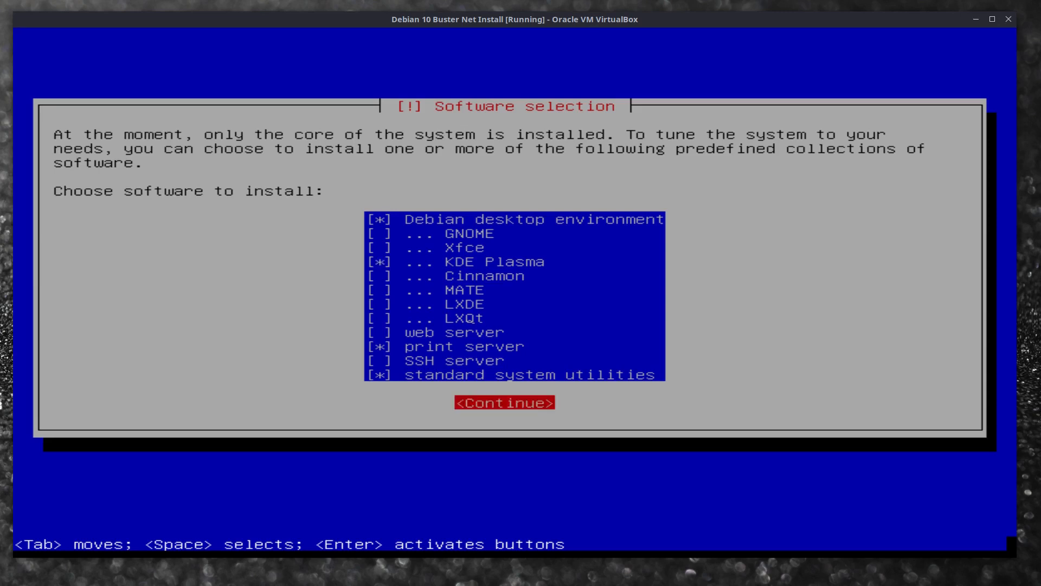
key(Return)
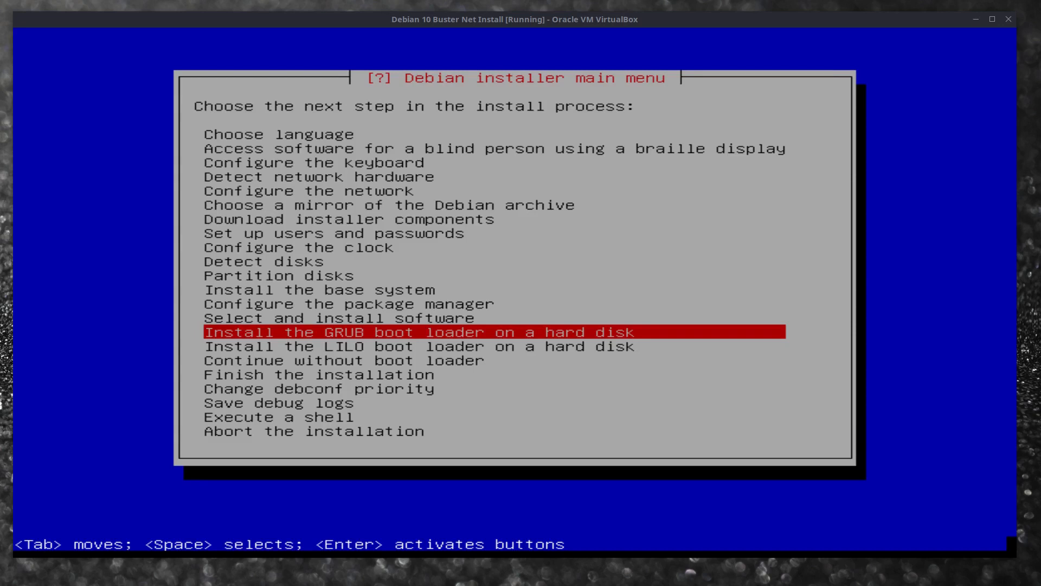
Step: Install GRUB to the master boot record on /dev/sda, skipping the EFI removable path
key(Return)
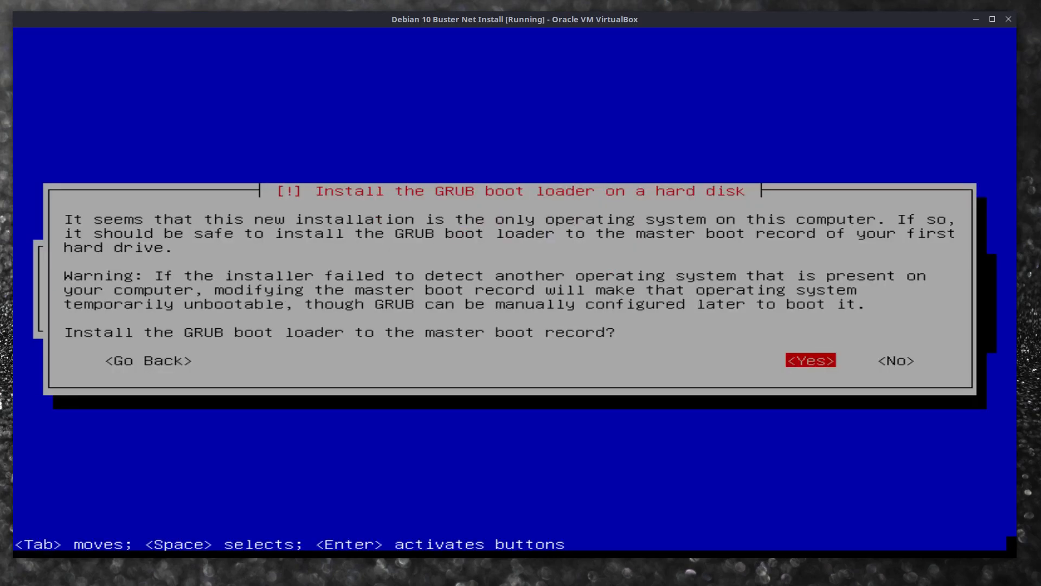
key(Return)
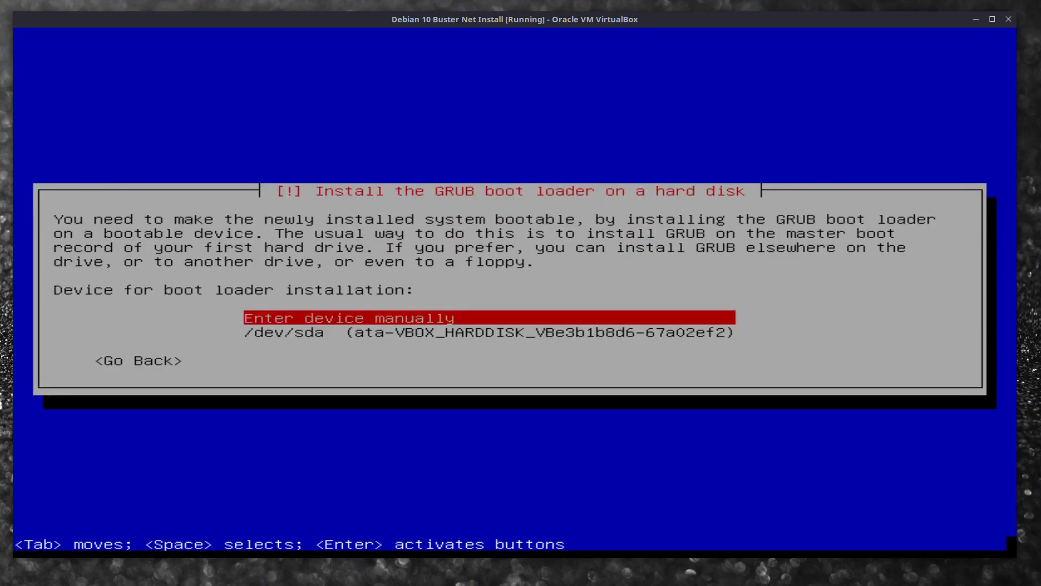
key(Down)
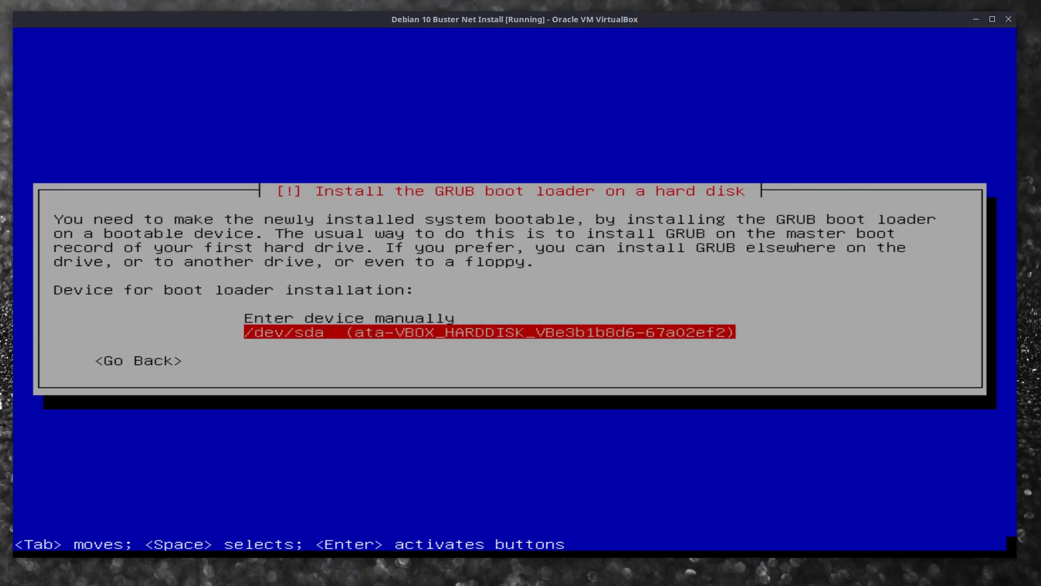
key(Return)
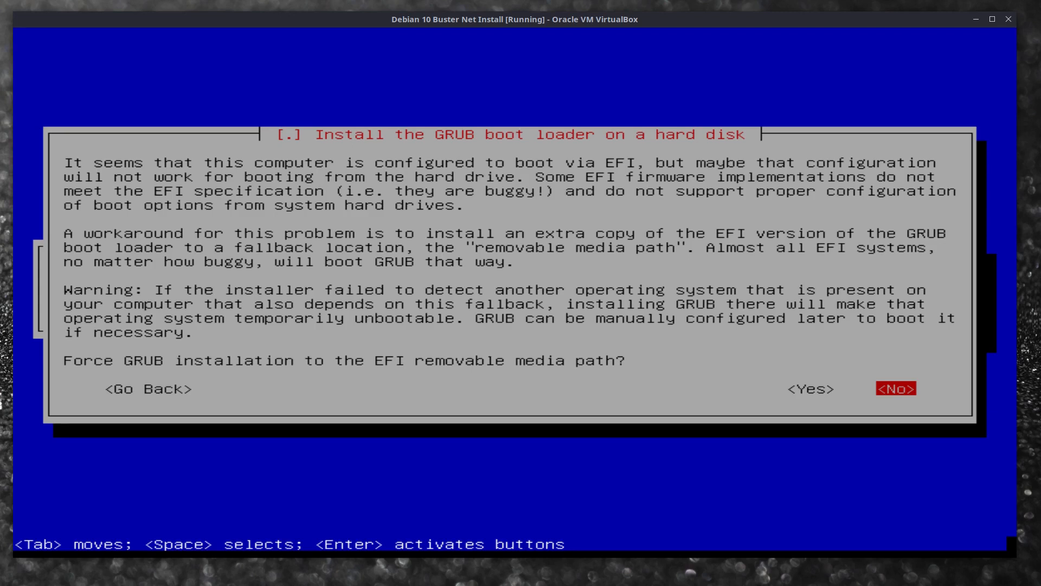
key(Return)
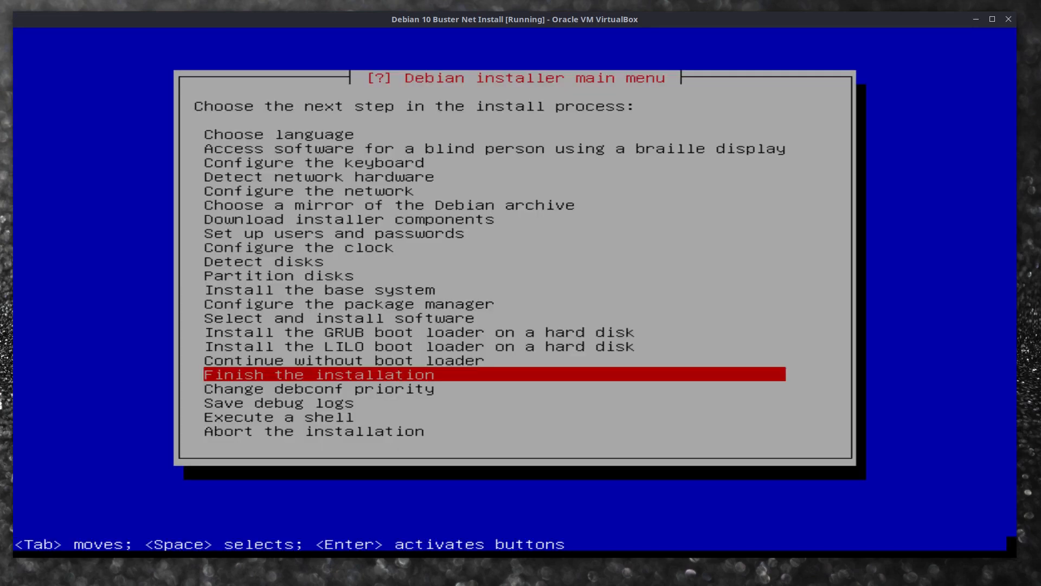
Step: Finish the installation with the clock set to UTC and reboot
key(Return)
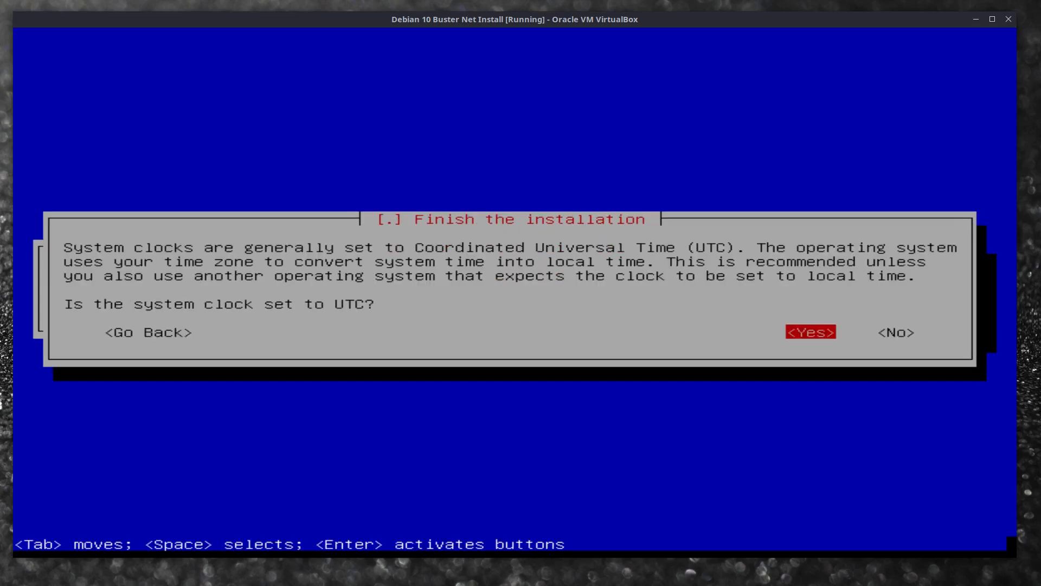
key(Return)
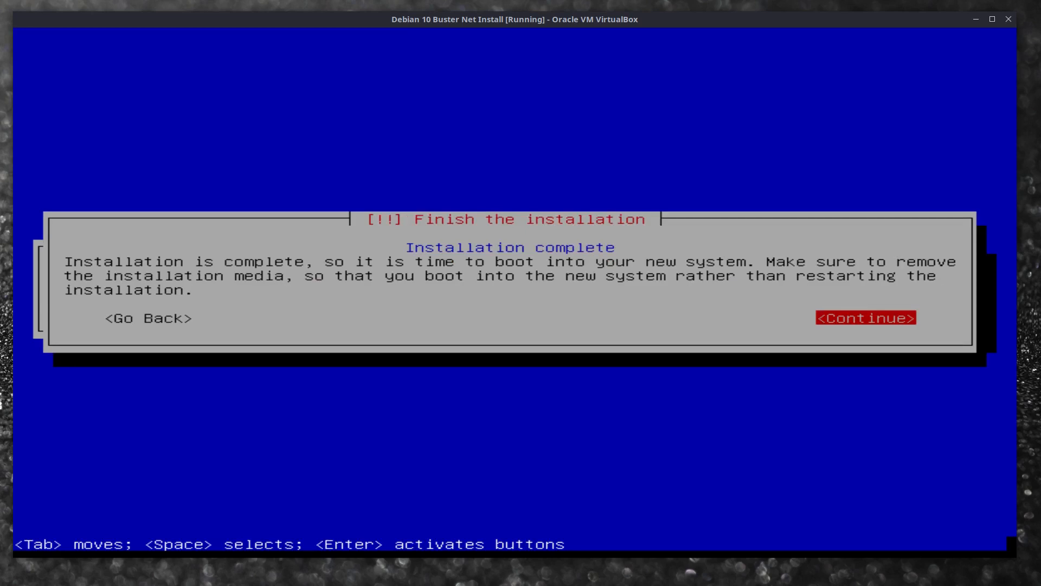
key(Return)
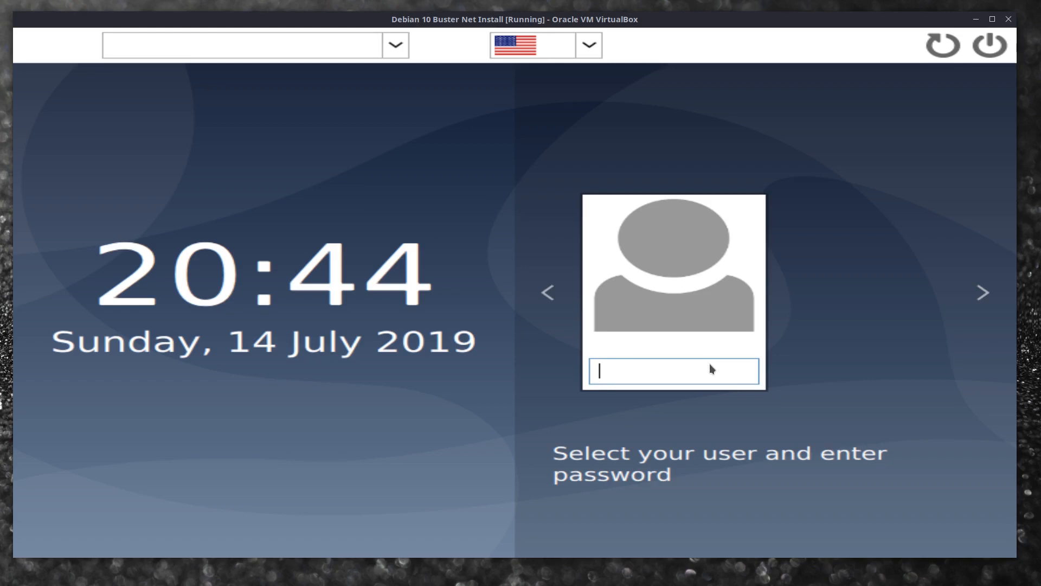
Step: Log in with the user password, switch to scaled view, and launch Konsole by searching 'kons'
text(*****)
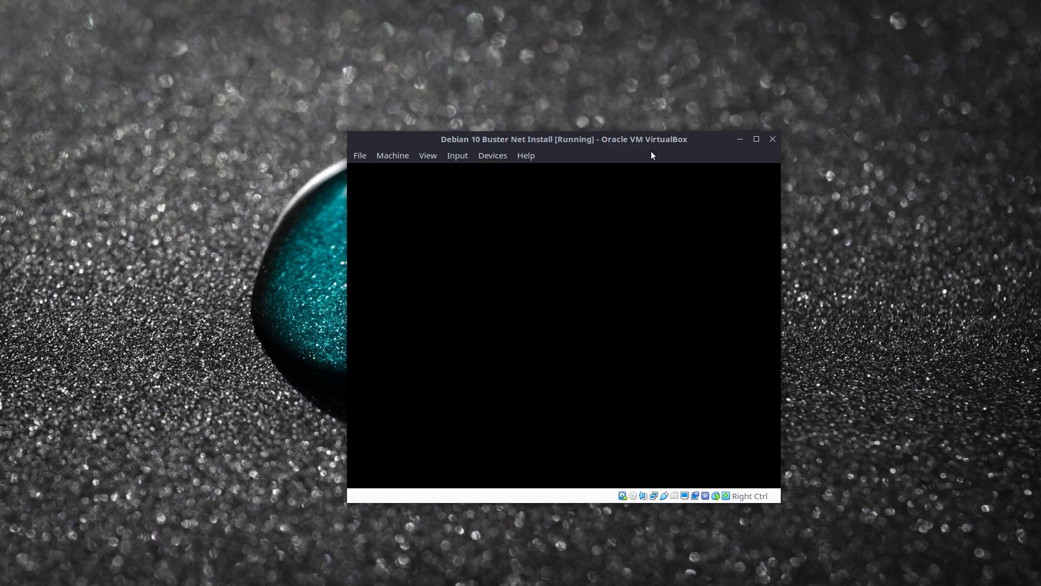
key(ctrl+c)
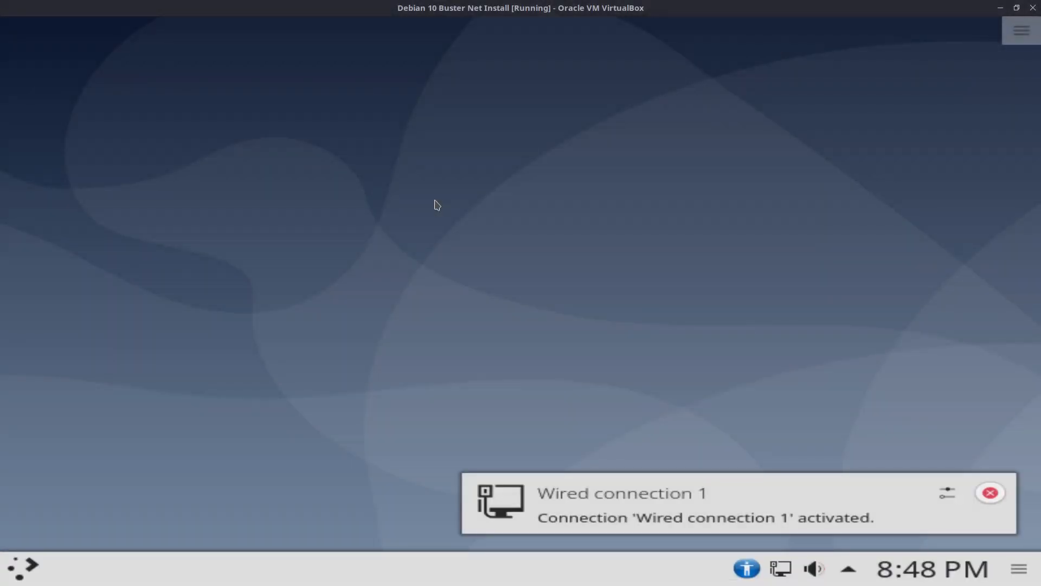
key(super)
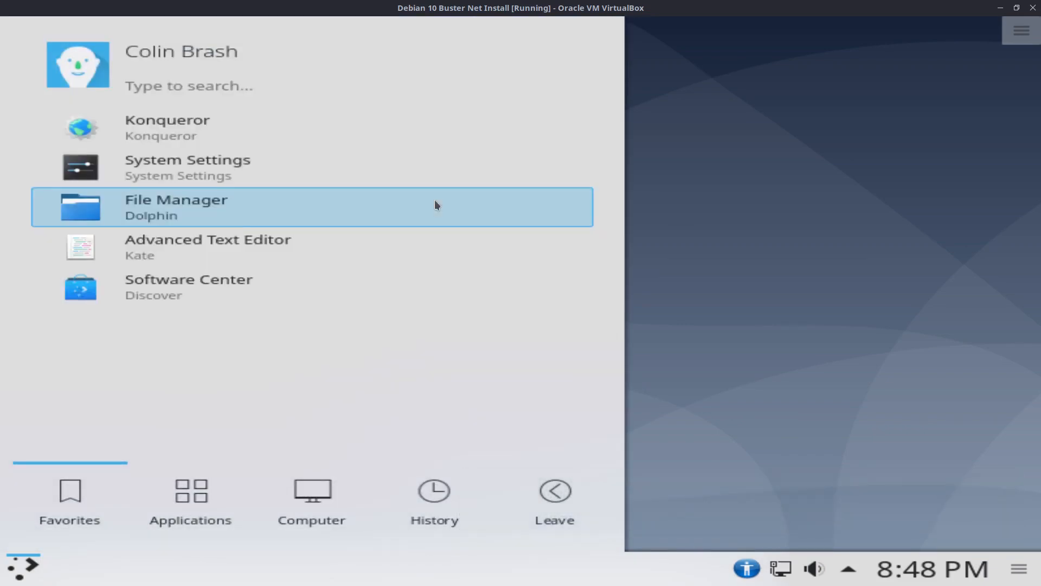
text(kons)
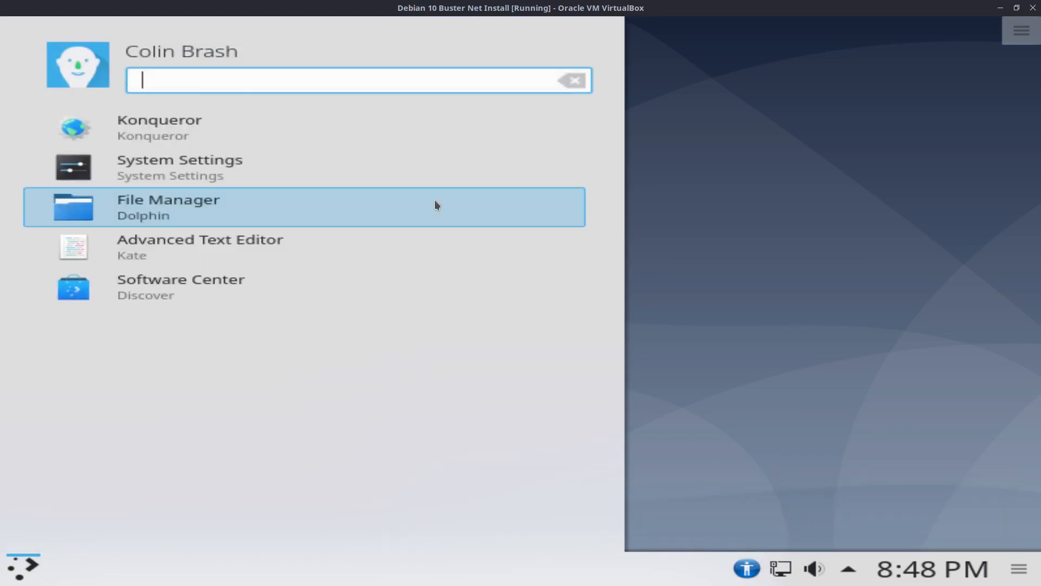
key(Return)
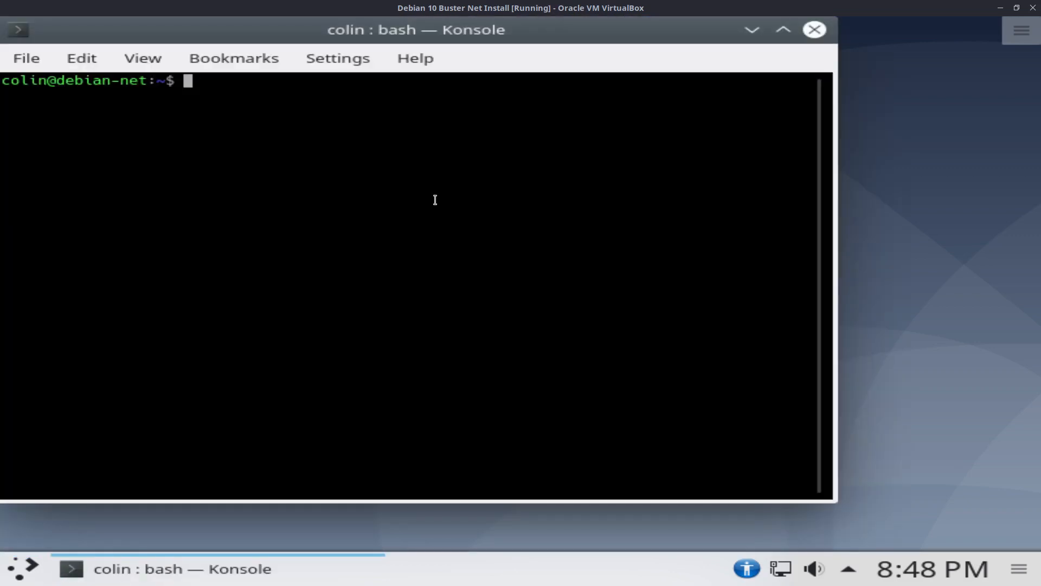
text(nano /et)
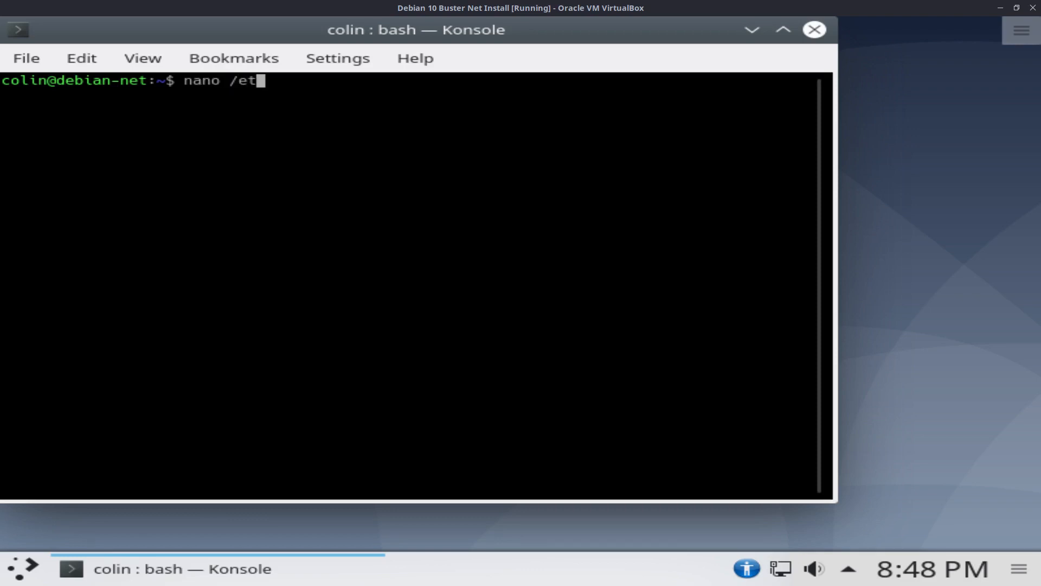
text(c/apt/sourc)
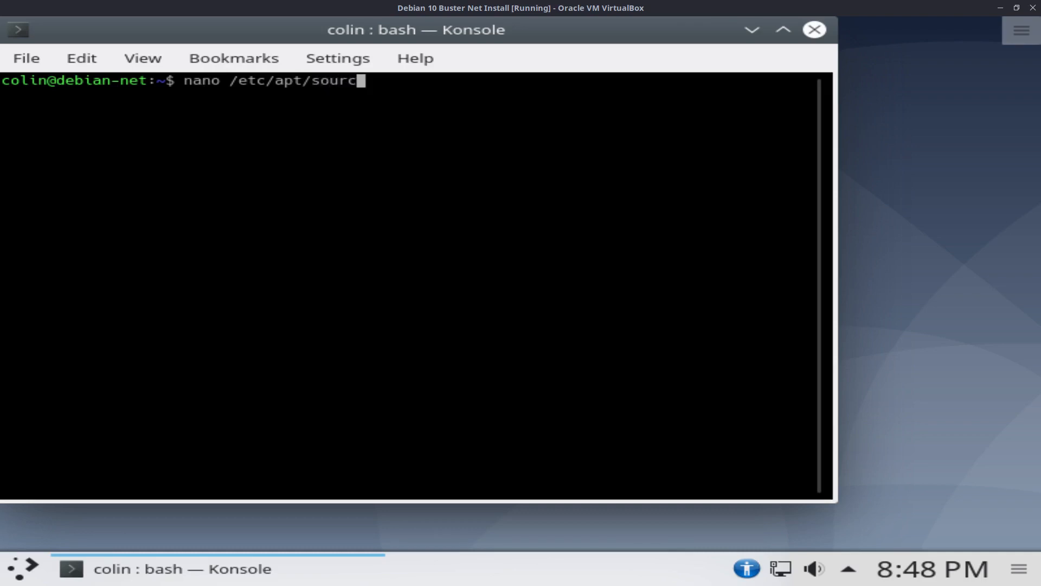
key(Tab)
key(Return)
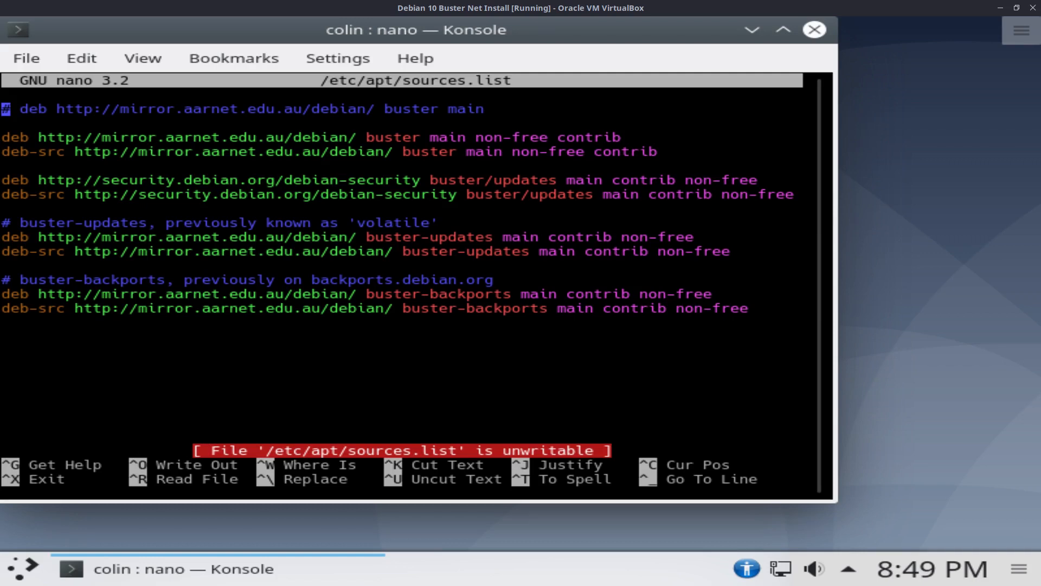
key(ctrl+x)
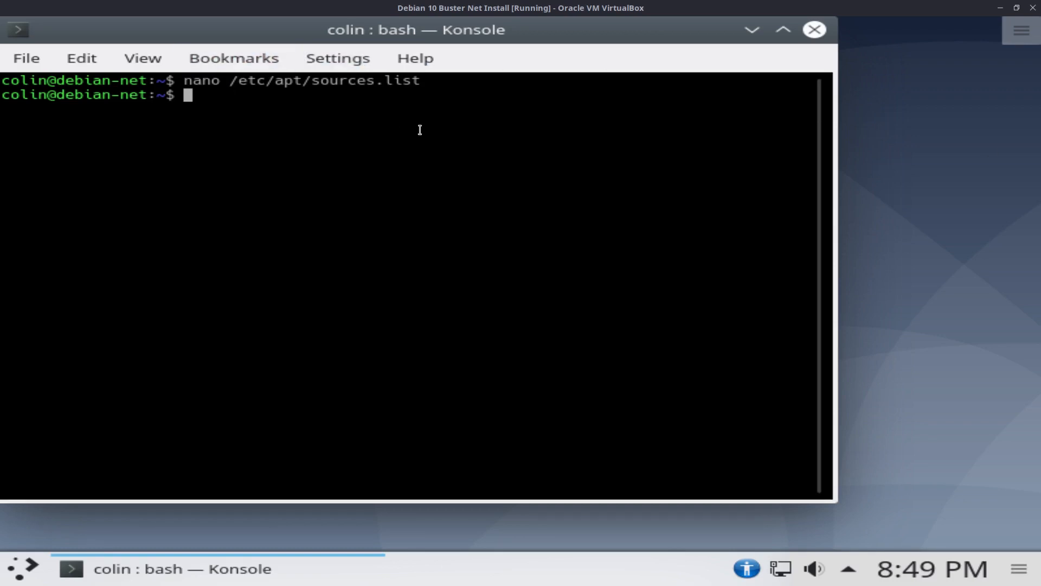
Step: As root via su -, install build-essential, module-assistant and dkms, then exit the root shell
text(su -)
key(Return)
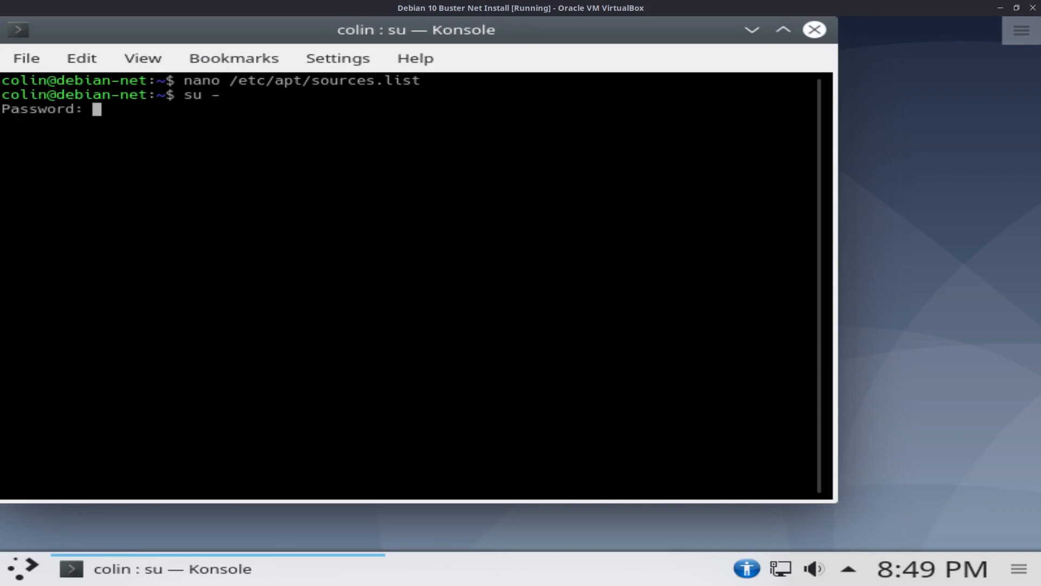
key(Return)
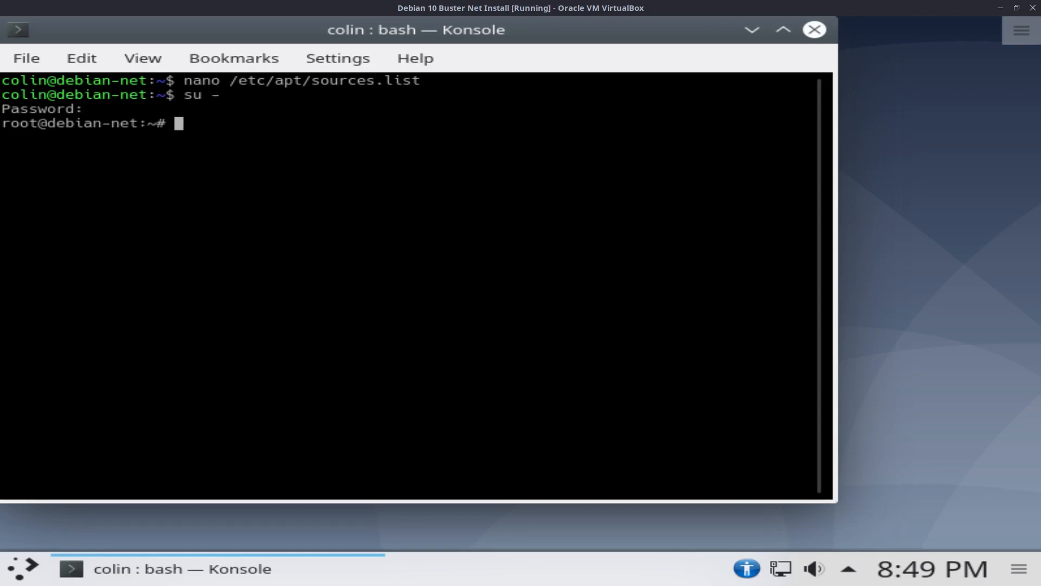
text(apt install)
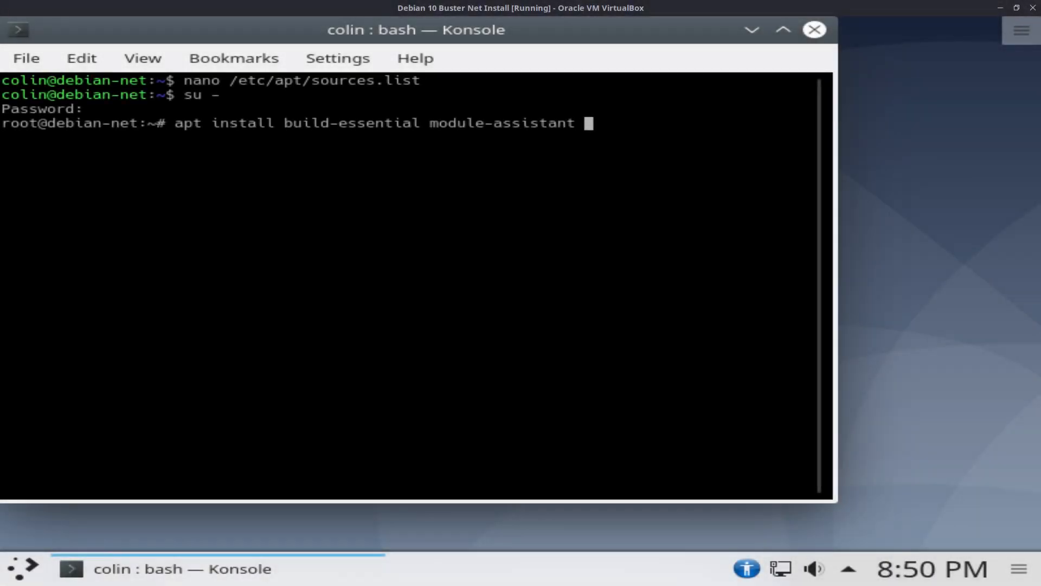
text(dkms)
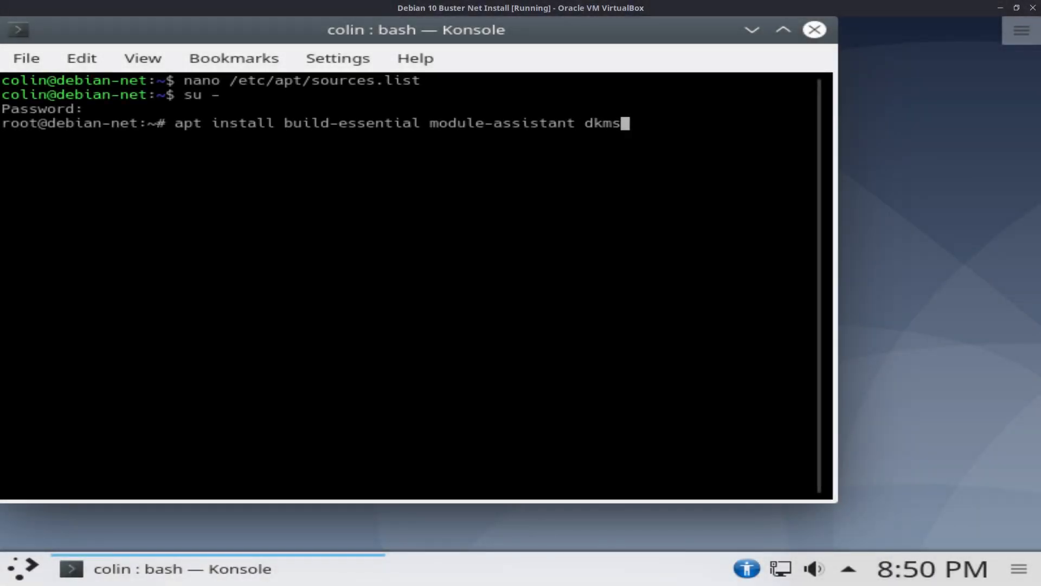
key(Return)
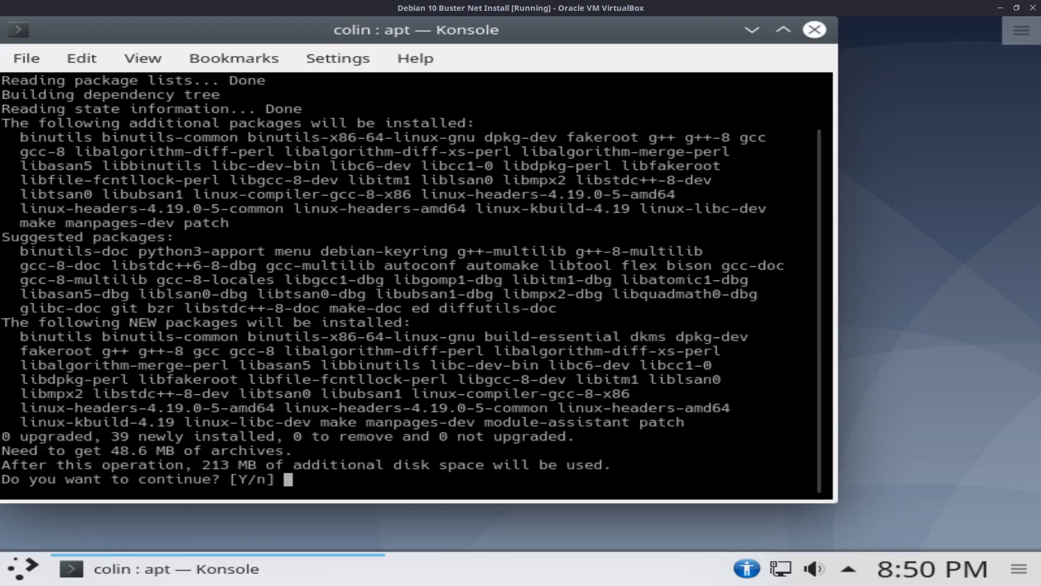
text(y)
key(Return)
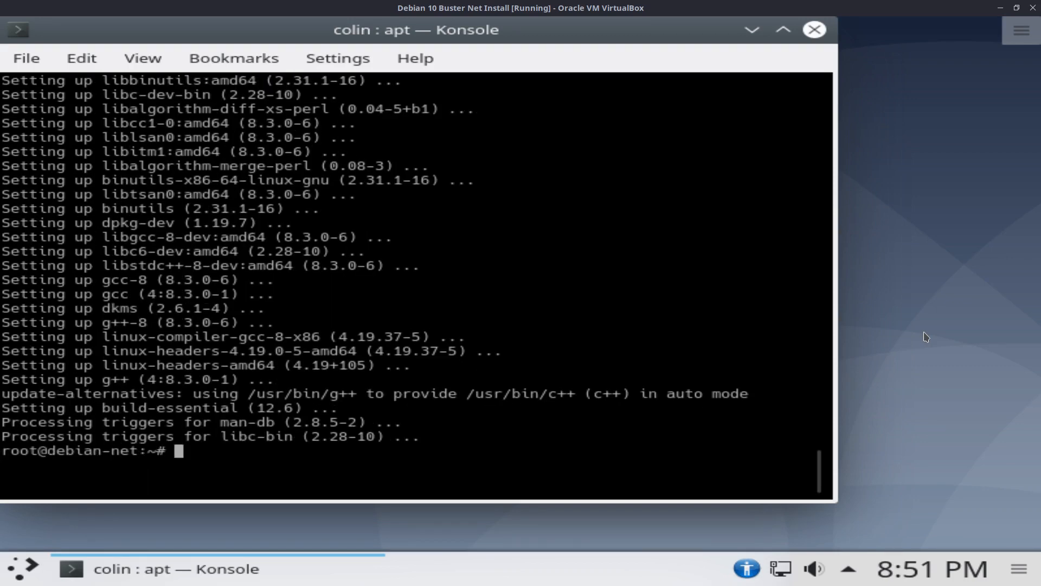
text(exit)
key(Return)
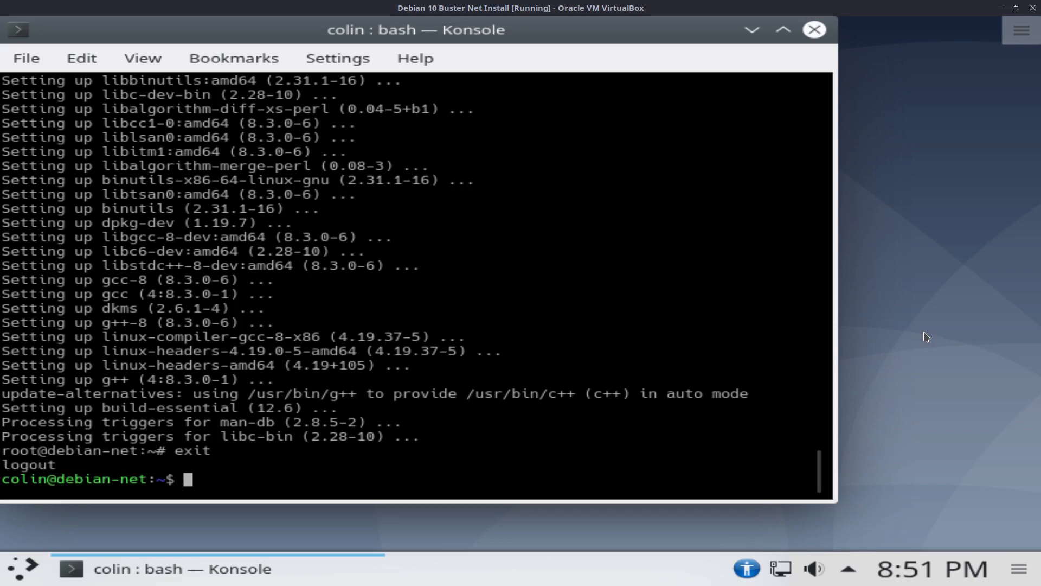
Step: Close the terminal and reboot the guest from the Leave menu
text(exit)
key(Return)
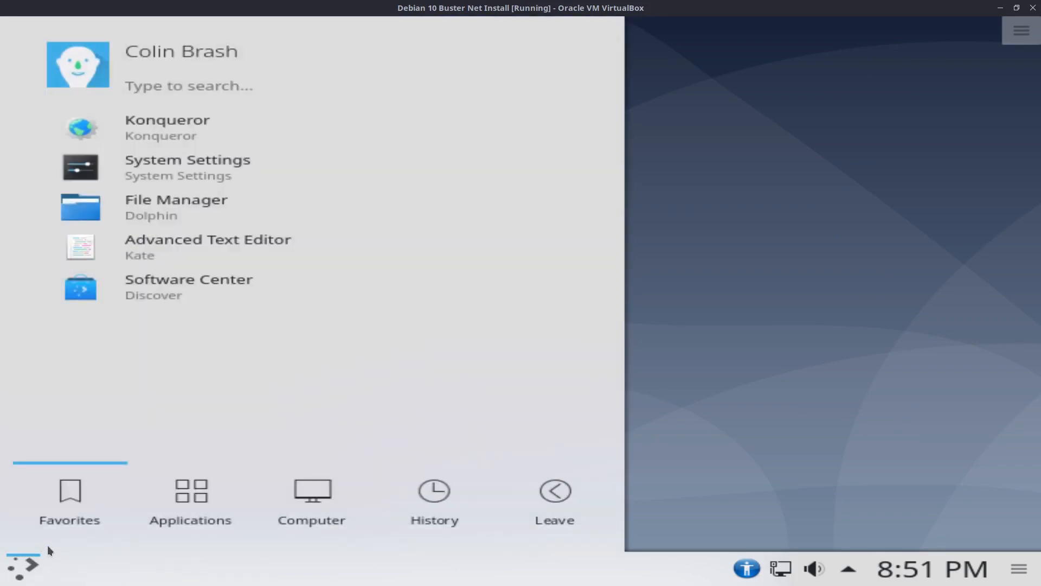
click(554, 496)
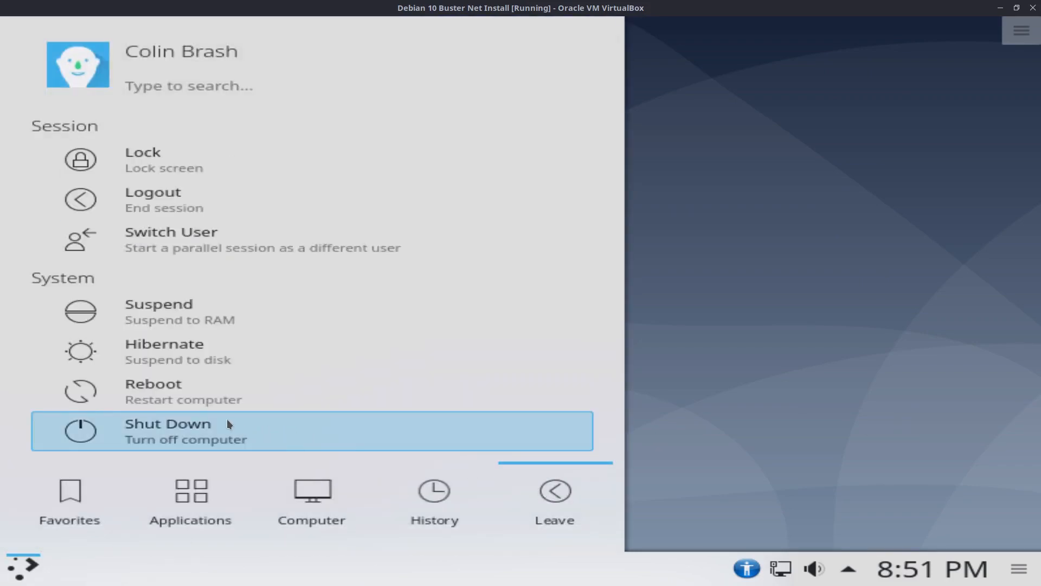
click(201, 399)
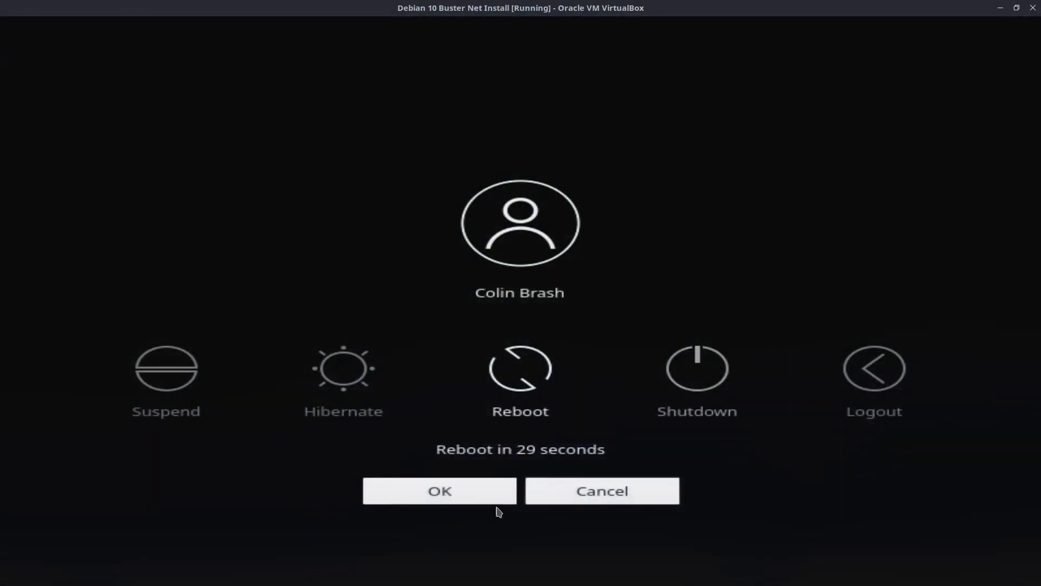
click(442, 492)
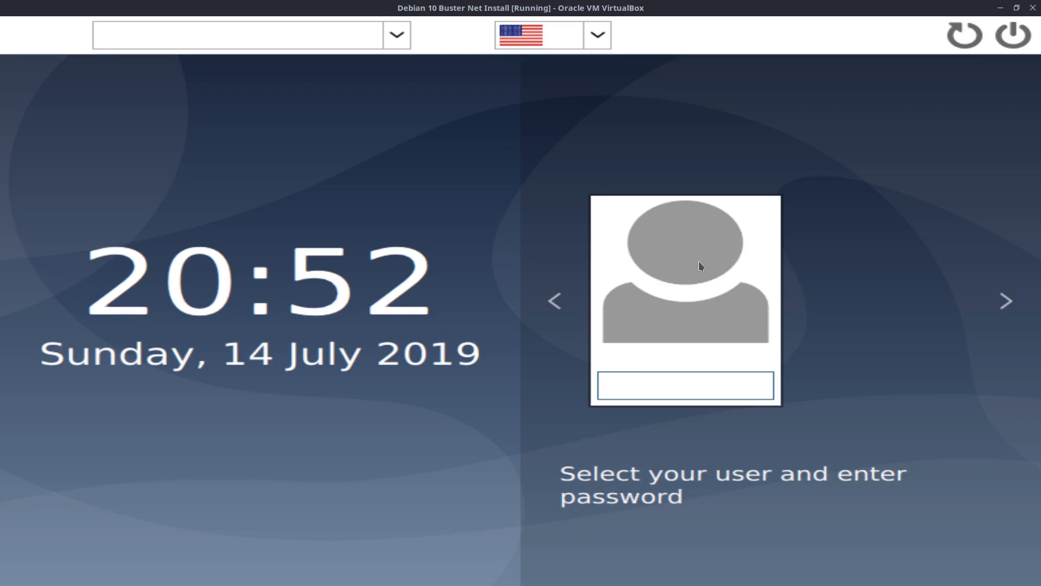
Step: Log back in to the KDE session with the user password
text(******)
key(Return)
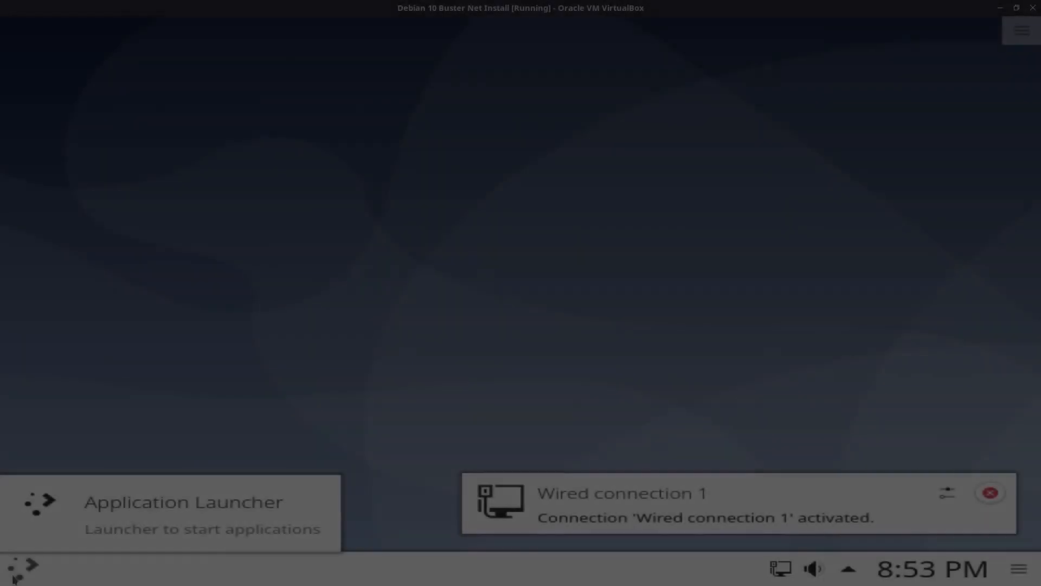
click(21, 567)
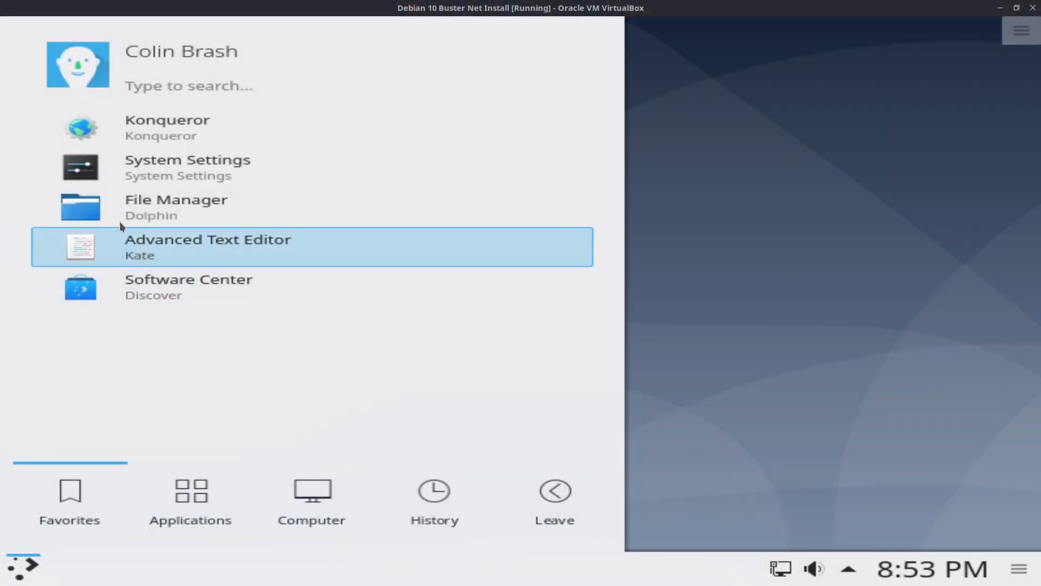
Step: Return to windowed mode and insert the Guest Additions CD image from the Devices menu
click(122, 215)
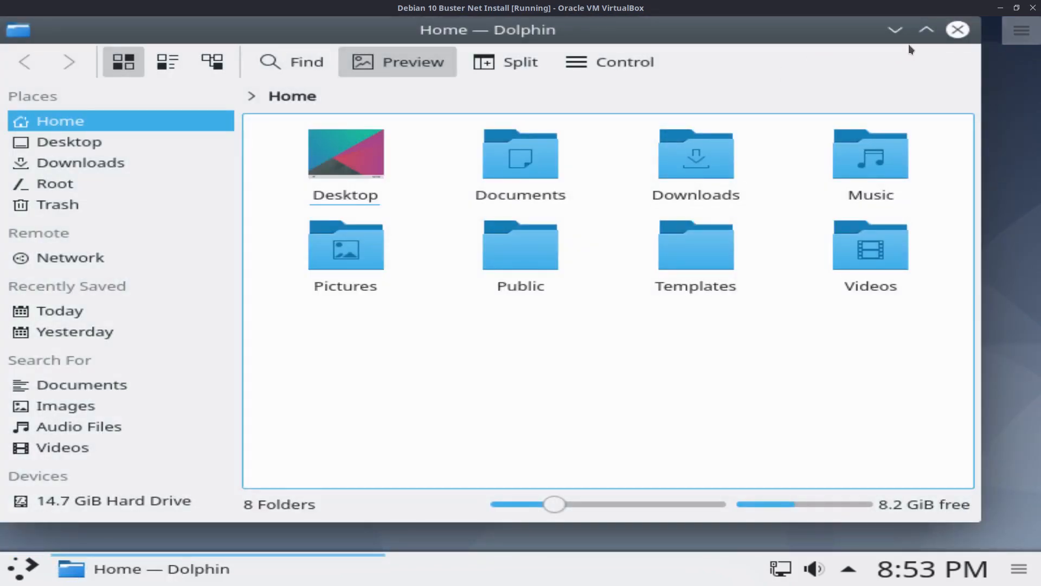
key(Control_R+f)
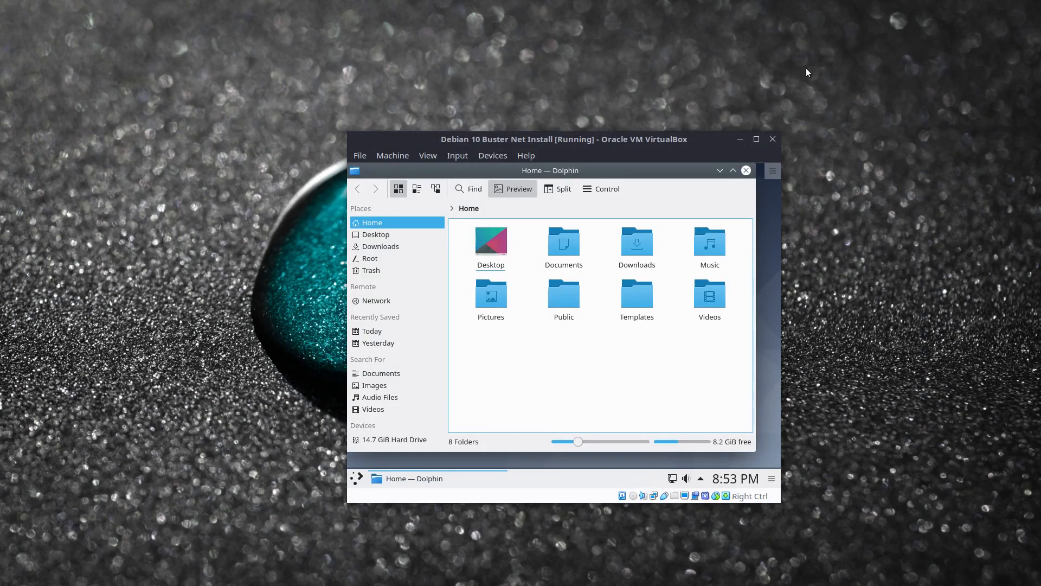
click(488, 156)
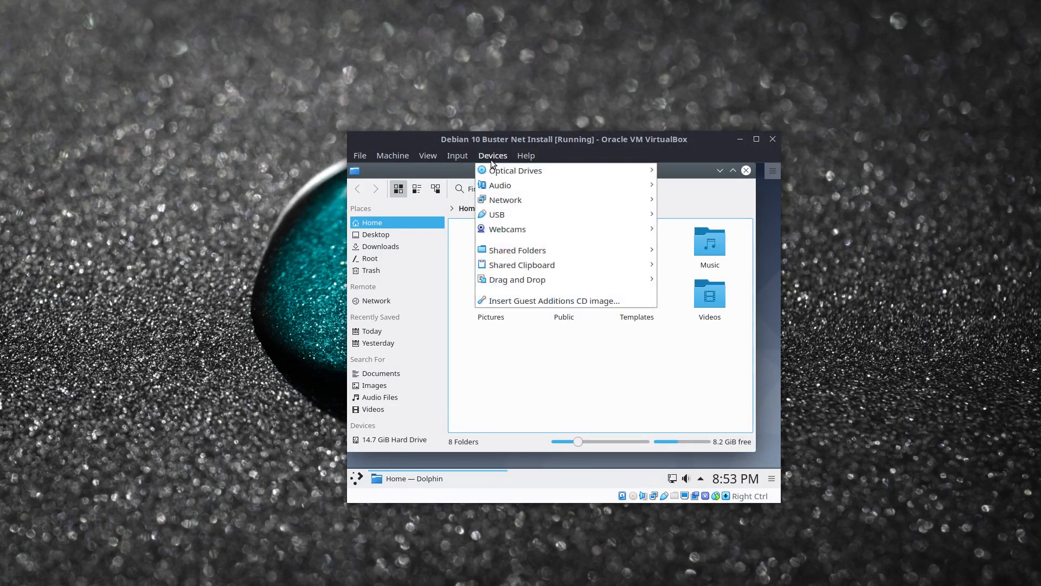
click(507, 300)
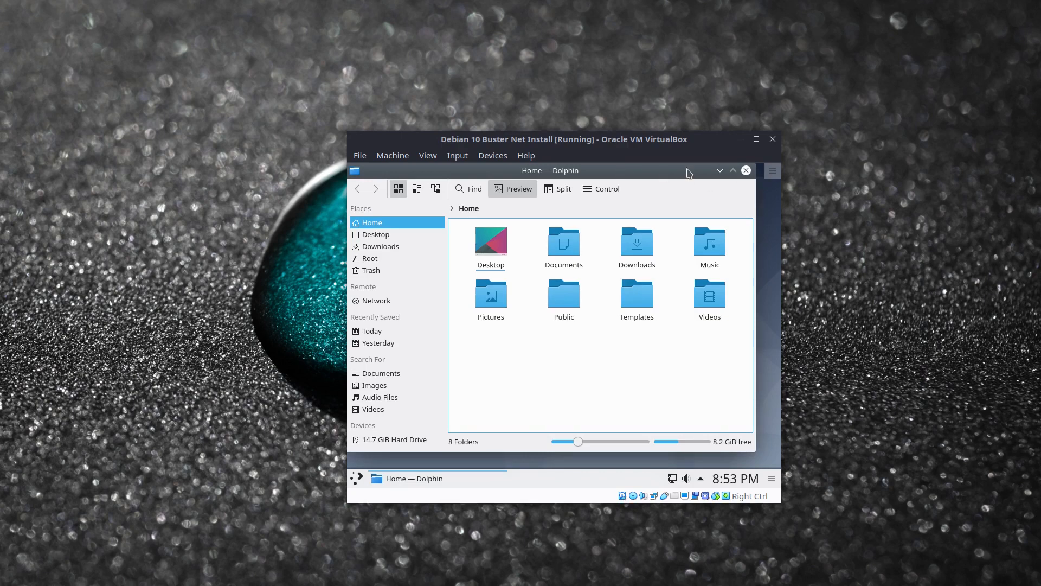
click(746, 171)
Step: Check the VBox_GAs_6.0.8 disc in Dolphin, close it, and launch Konsole via a 'ko' search
click(356, 478)
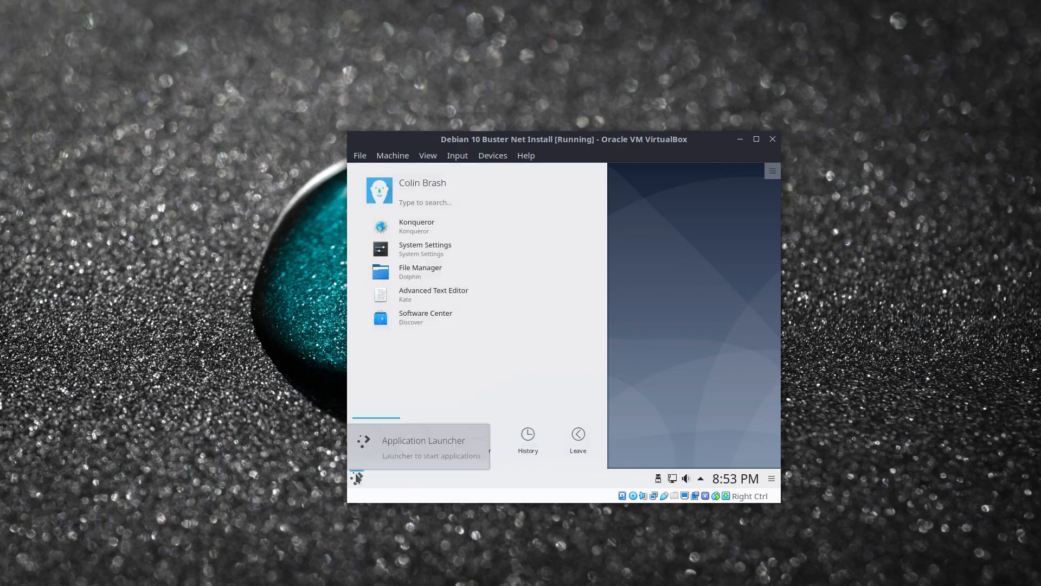
click(421, 271)
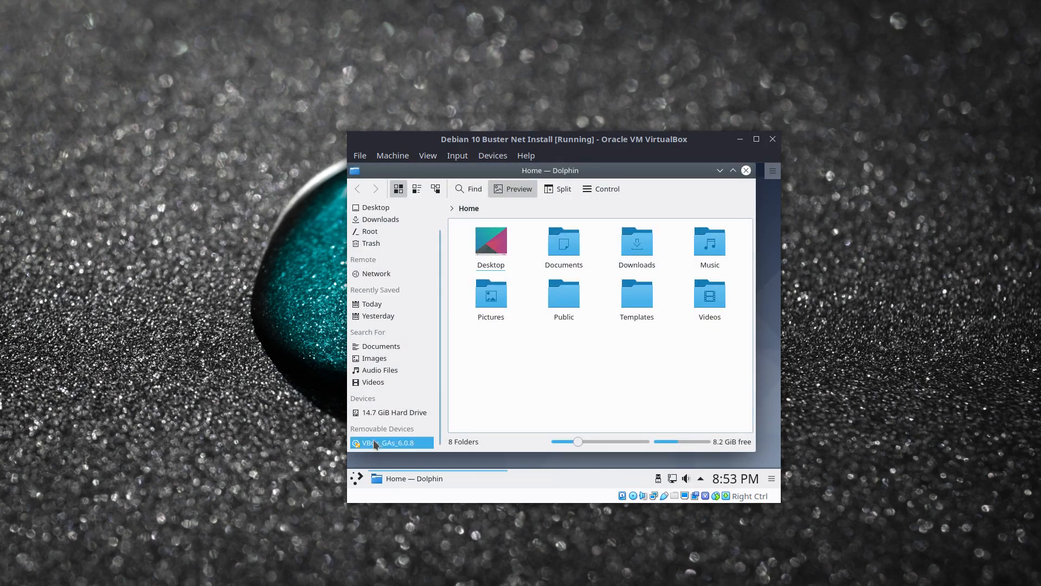
click(746, 171)
key(super)
text(ko)
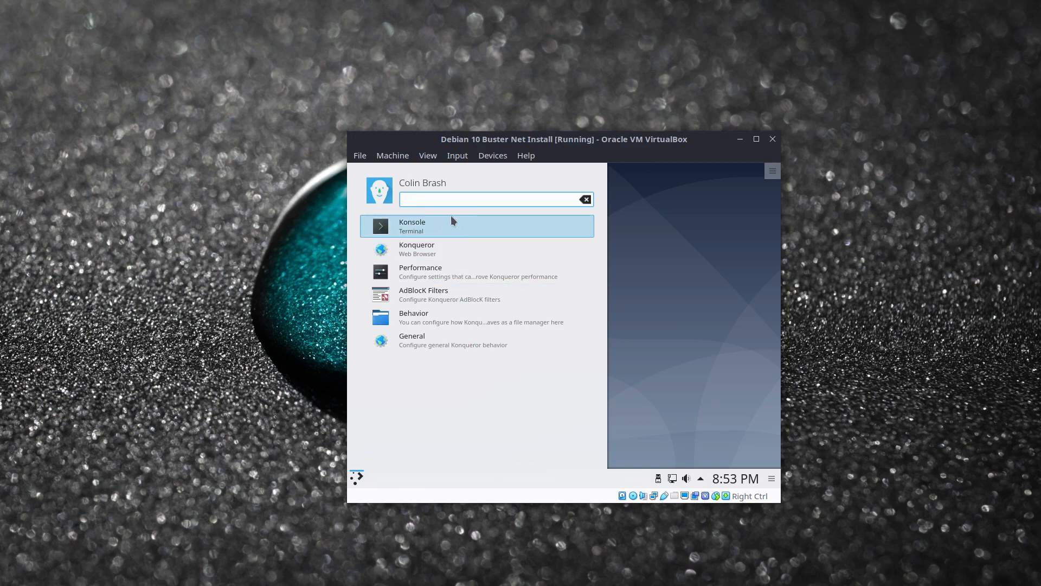
click(452, 216)
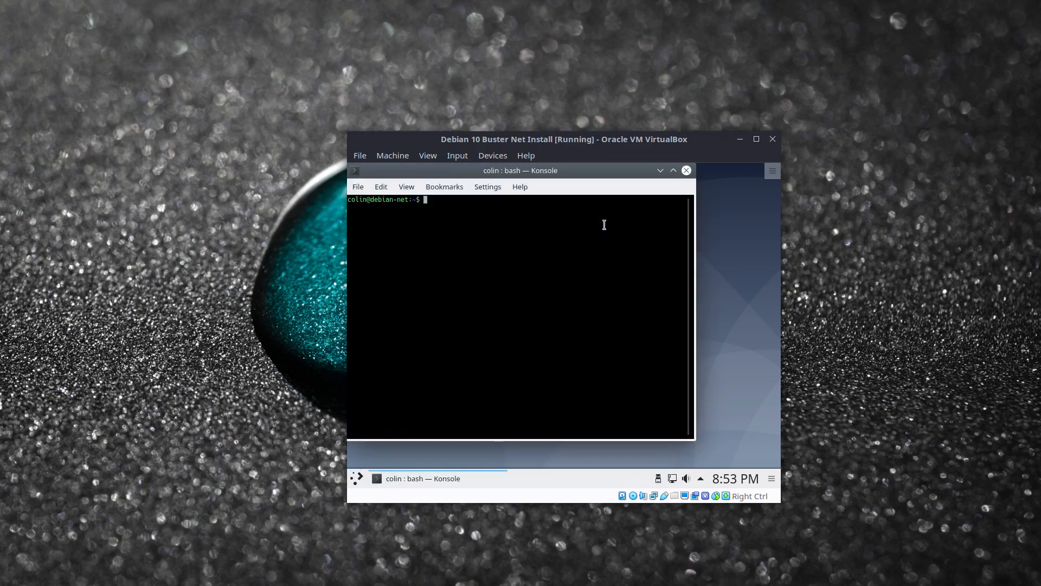
Step: Switch to the root account with su - and put the VM in scaled view
text(su -)
key(Return)
key(Return)
key(Control_R+c)
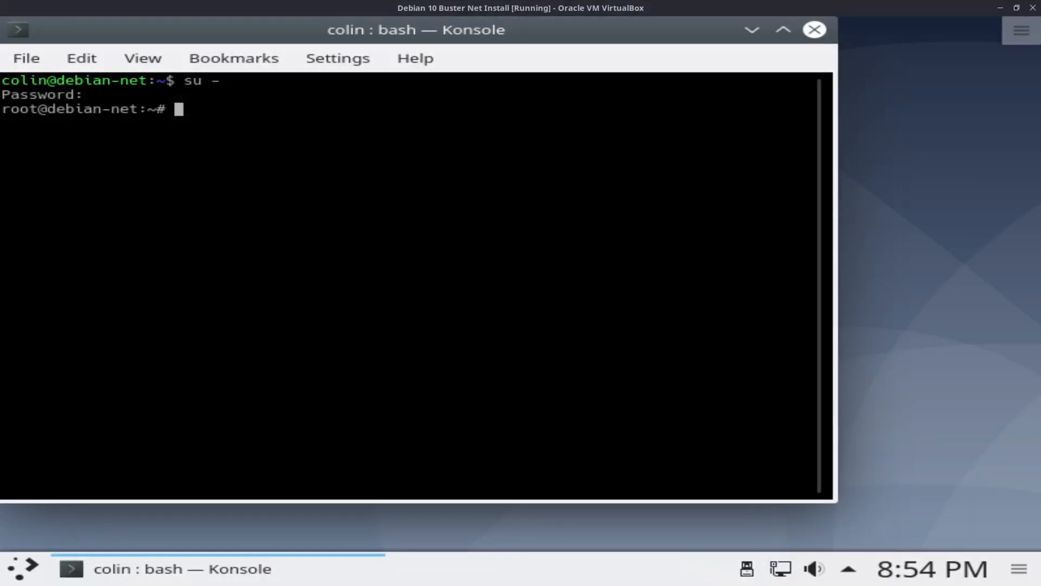
Step: Change into /media/cdrom0 and list the Guest Additions CD contents
text(c)
key(BackSpace)
text(cd /med)
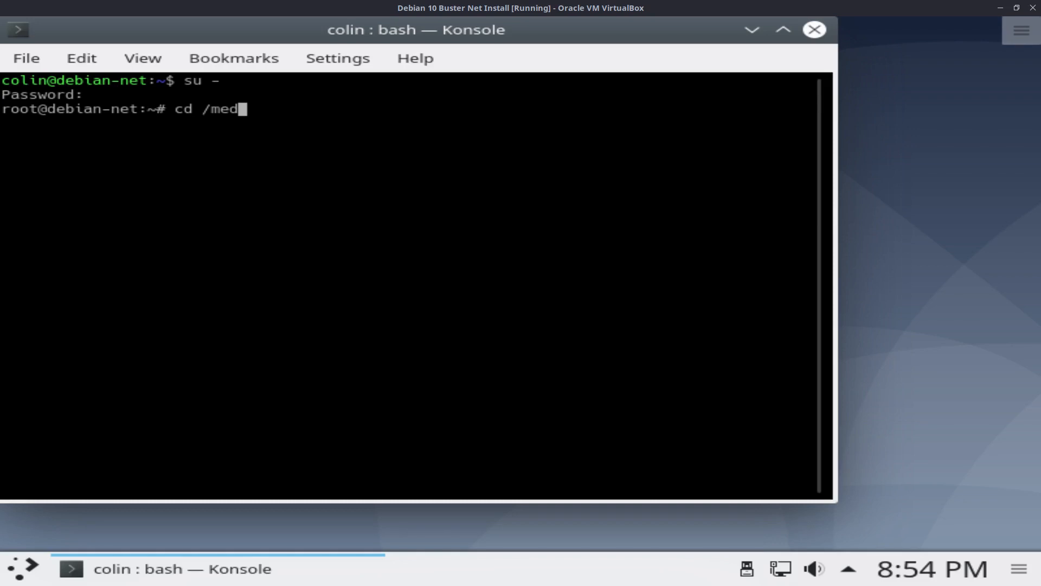
key(Tab)
text(cdrom)
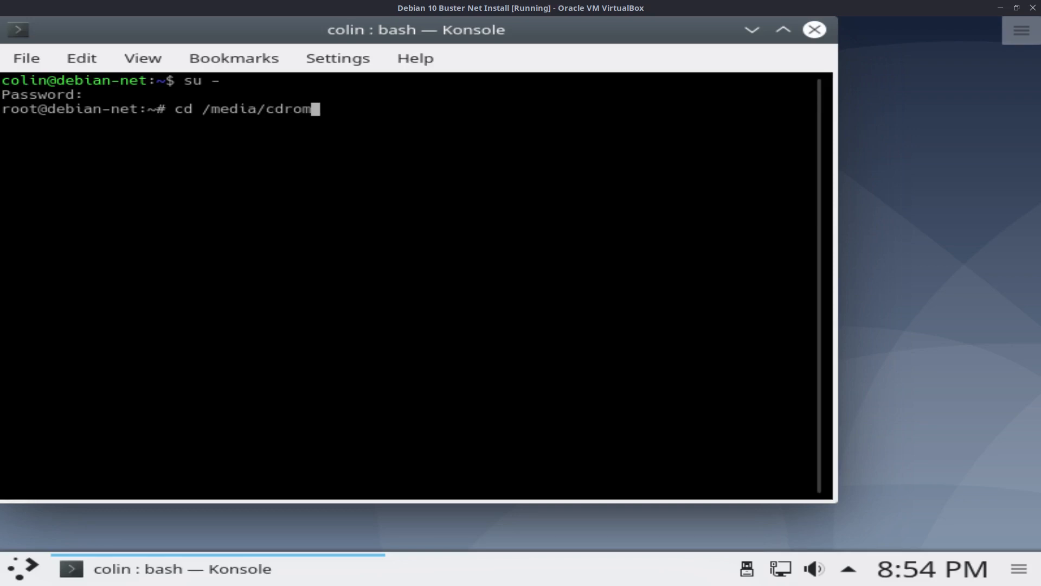
text(0)
key(Tab)
key(Return)
text(ls)
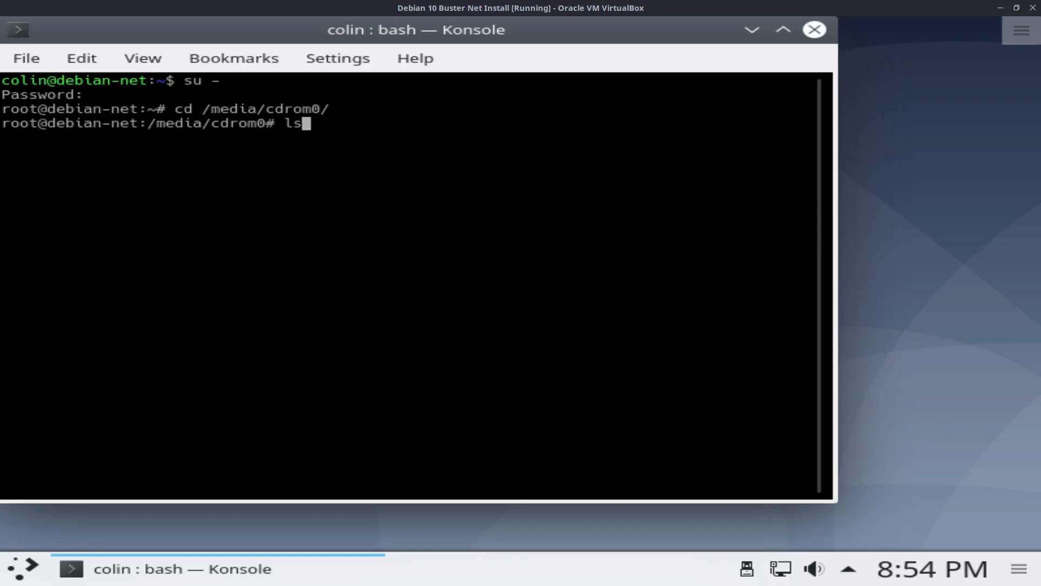
key(Return)
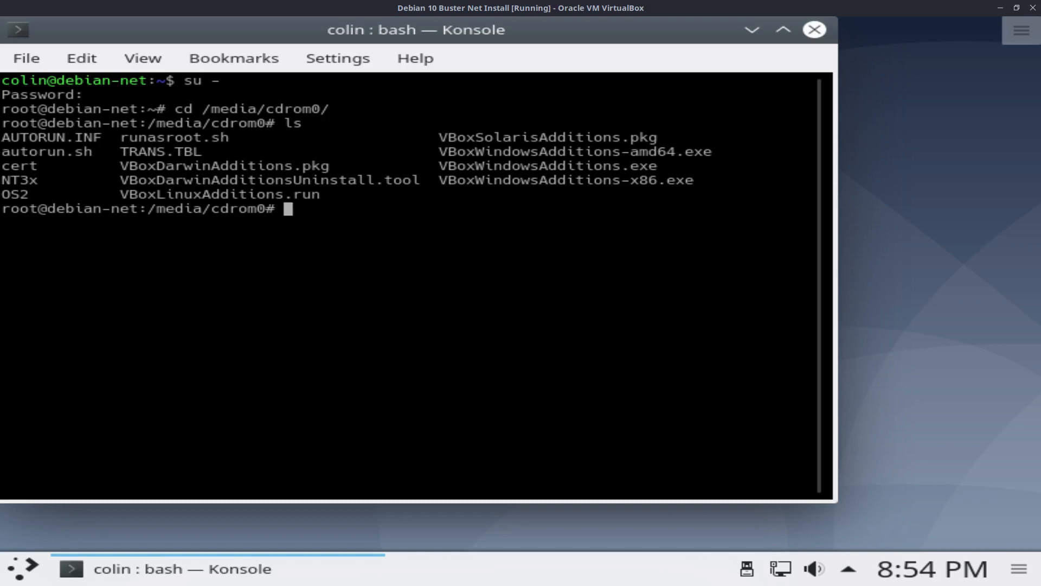
Step: Install Guest Additions 6.0.8 with sh ./VBoxLinuxAdditions.run, then exit the root session
text(sh ./VBox)
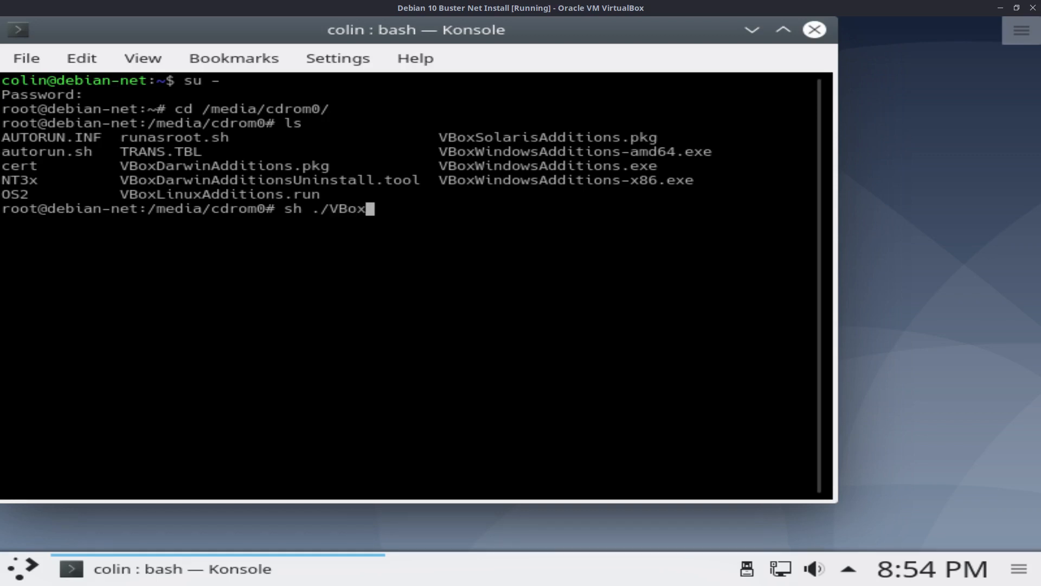
text(LinuxAdditions)
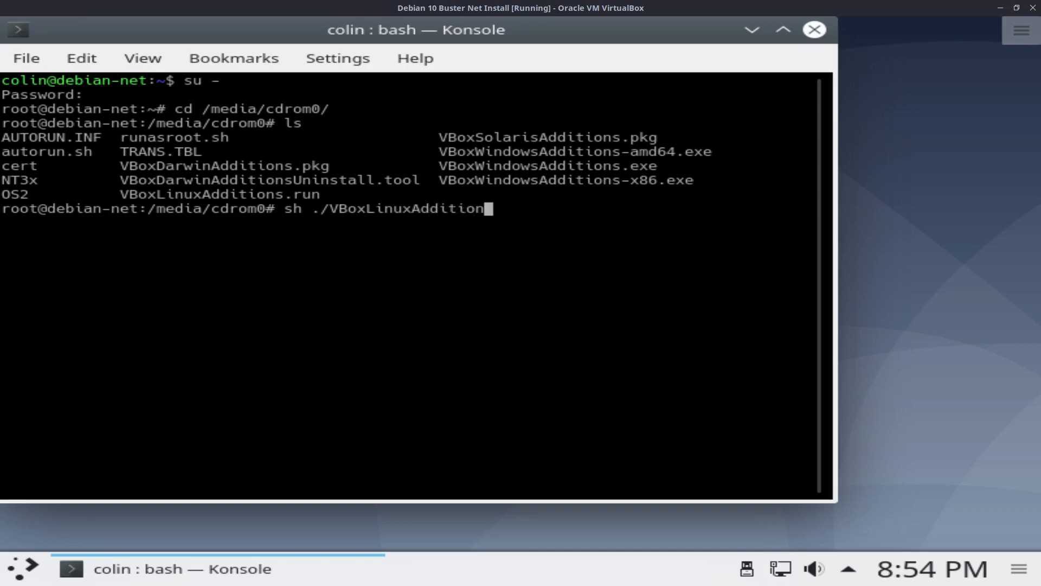
text(.run)
key(Return)
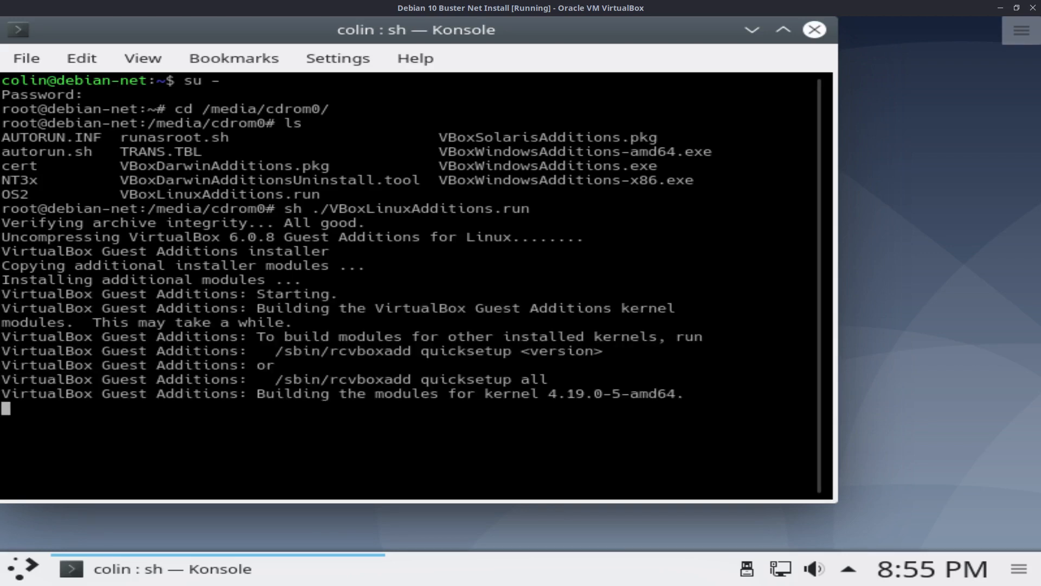
text(exit)
key(Return)
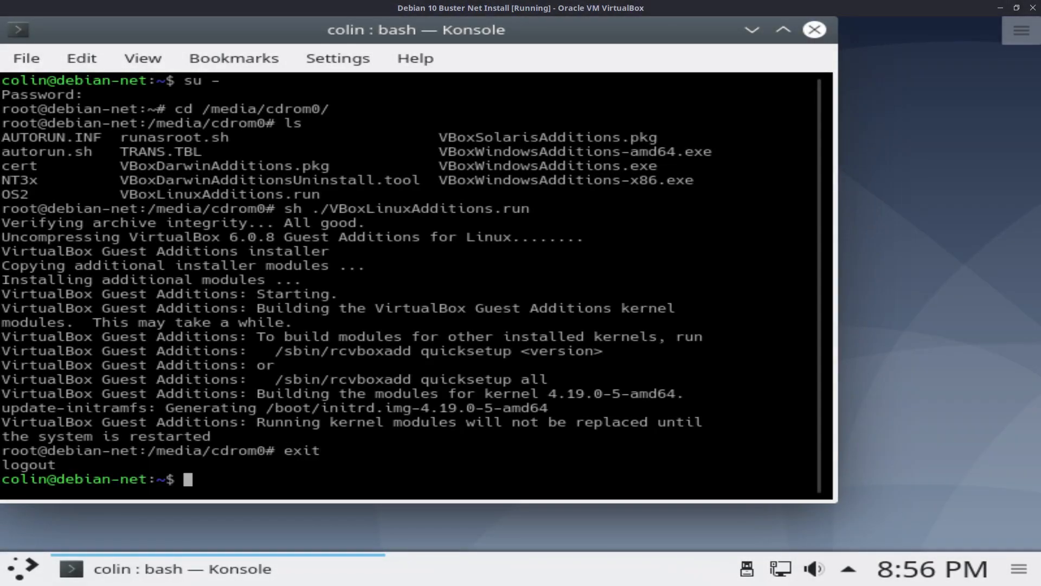
Step: Close the old terminal and return the VM to full-screen
text(exit)
key(Return)
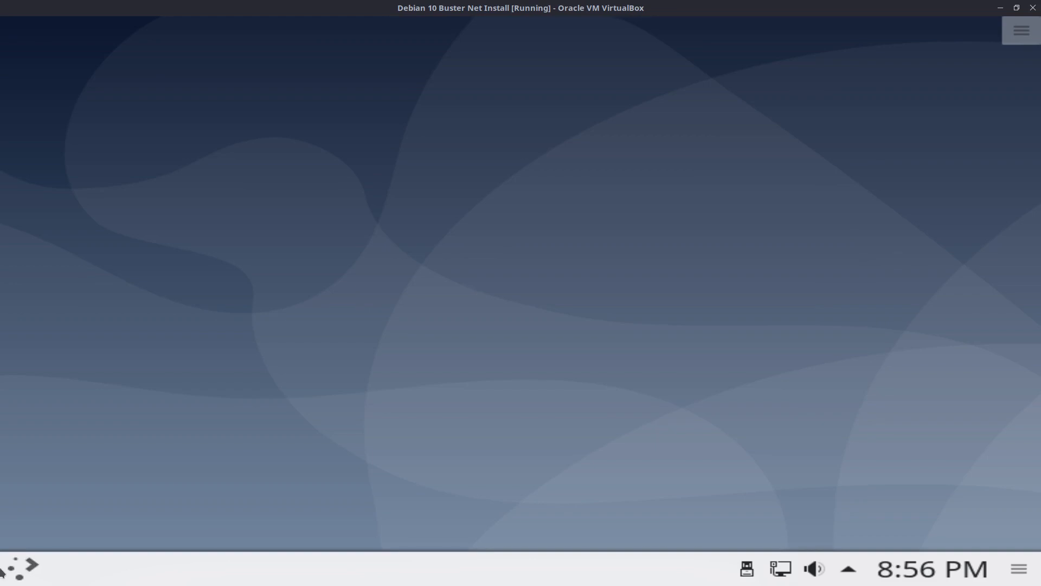
click(20, 567)
click(317, 525)
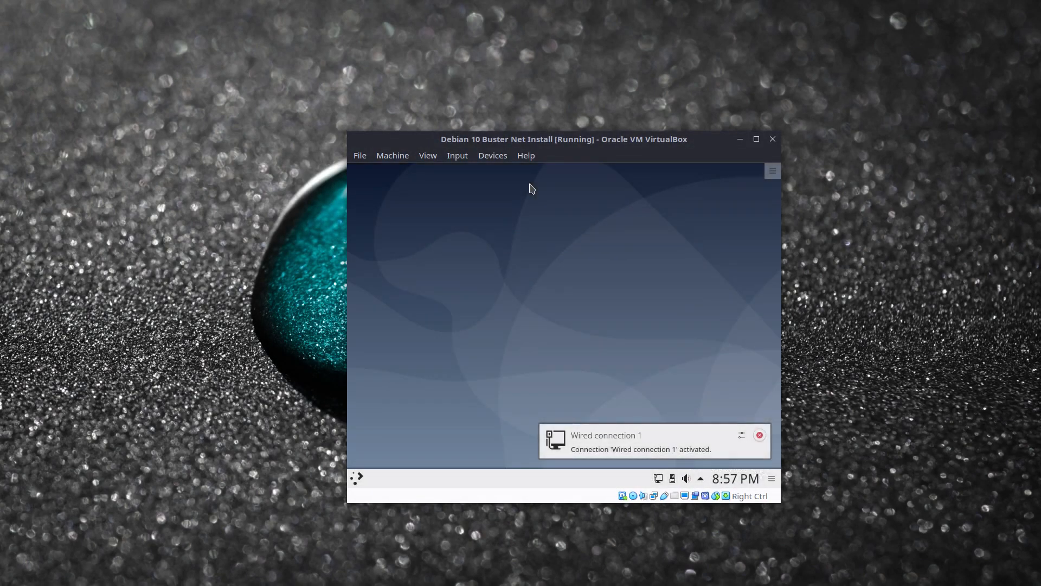
key(Control_R+f)
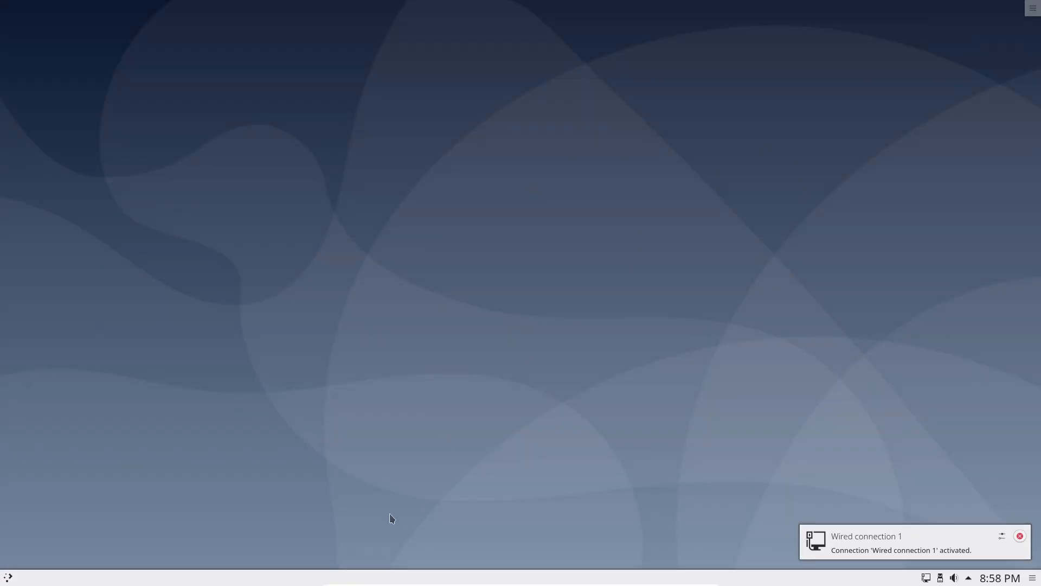
Step: Launch Konsole by searching 'kons' in the application launcher
click(8, 578)
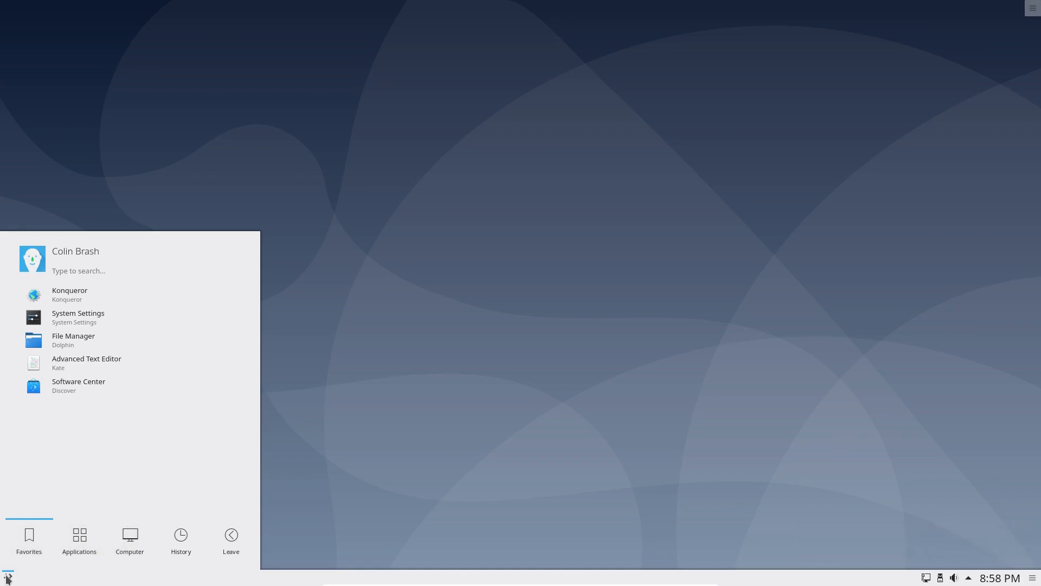
text(kons)
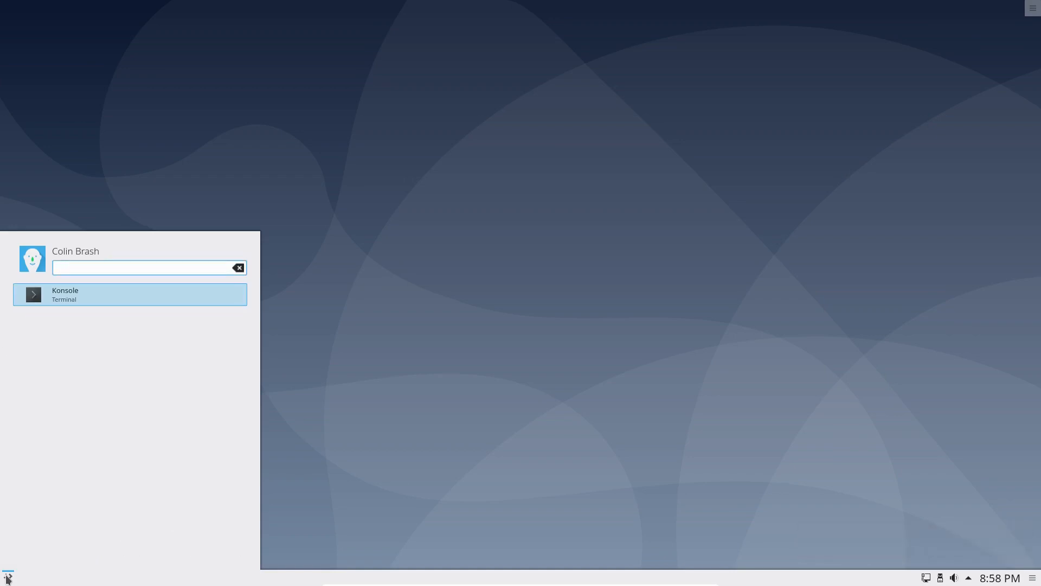
key(Return)
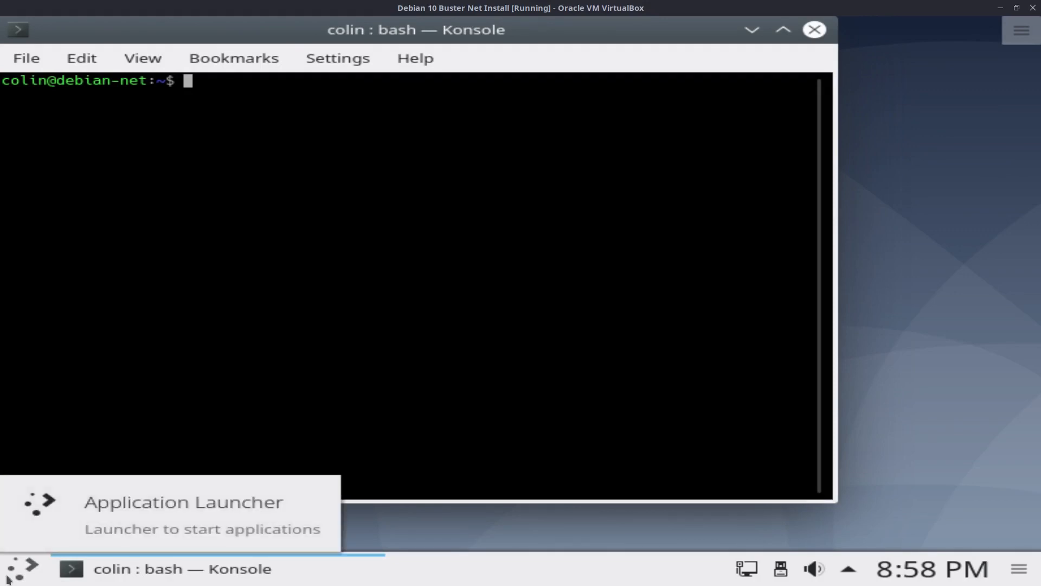
Step: Attempt sudo apt-get update as the regular user
text(sudo)
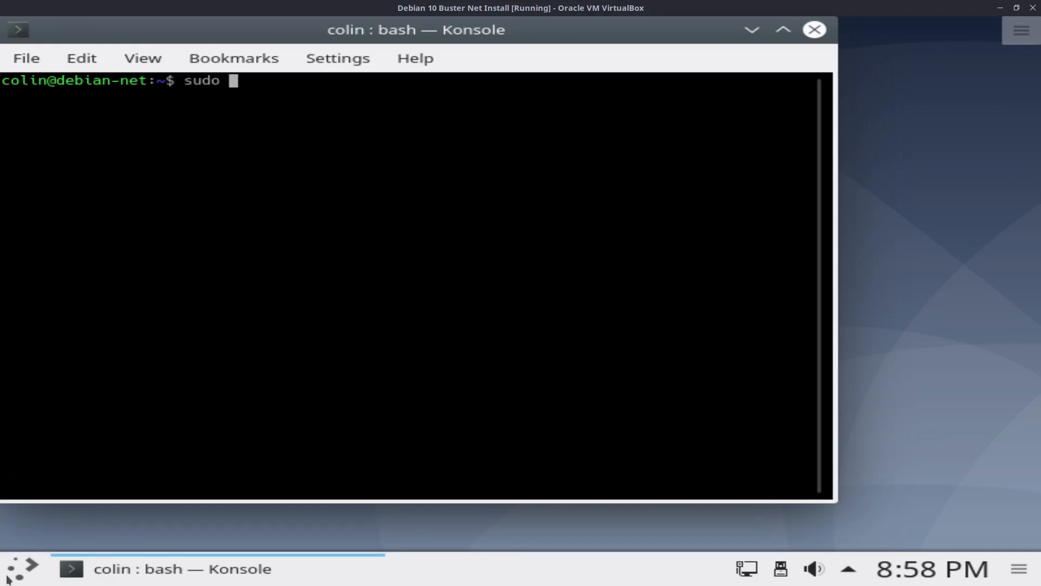
text( apt-ge)
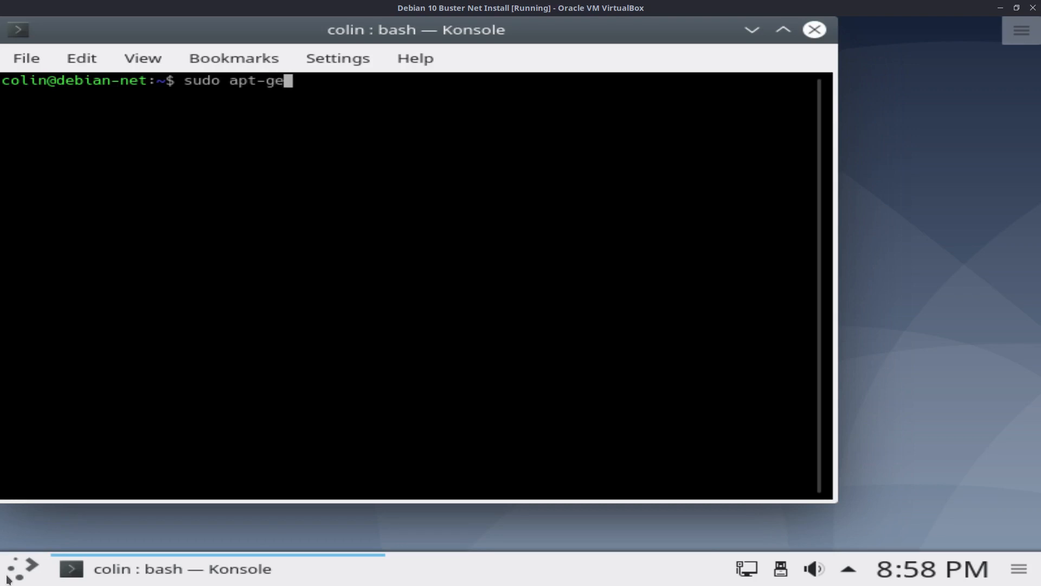
text(t update)
key(Return)
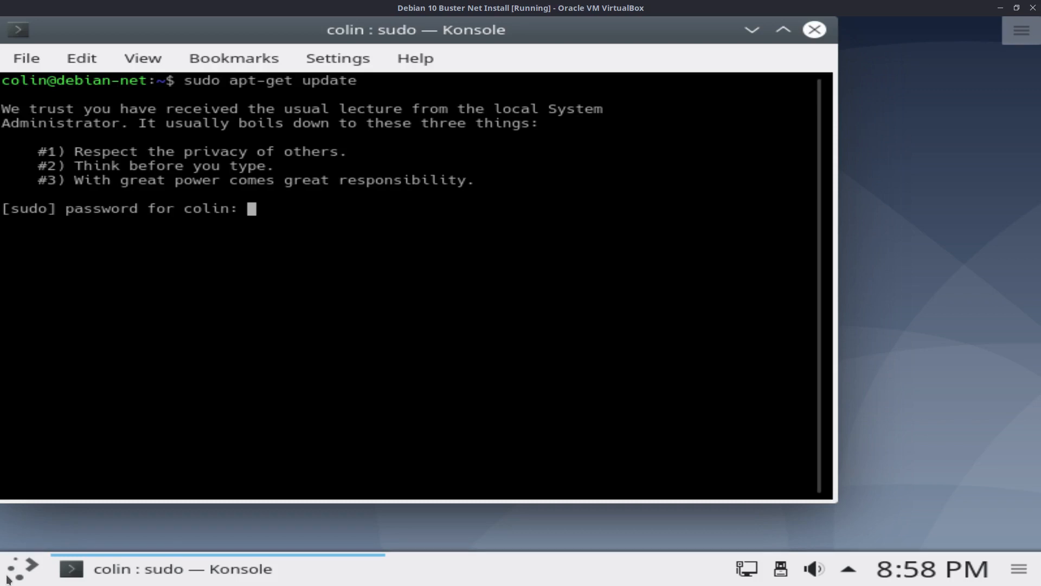
key(Return)
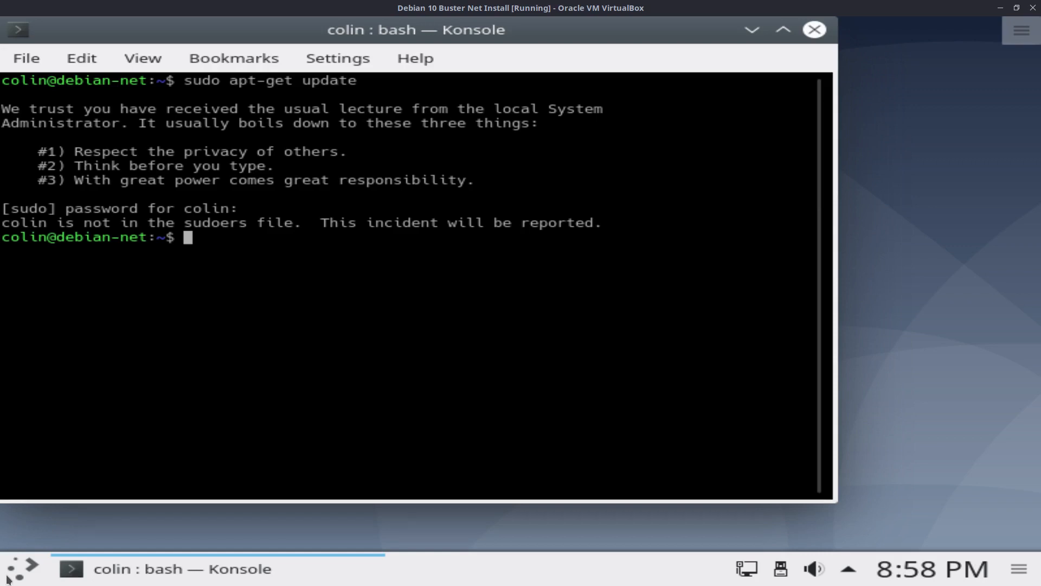
Step: As root, add the regular user to the sudo group with usermod -a -G sudo, then exit both shells
text(su -)
key(Return)
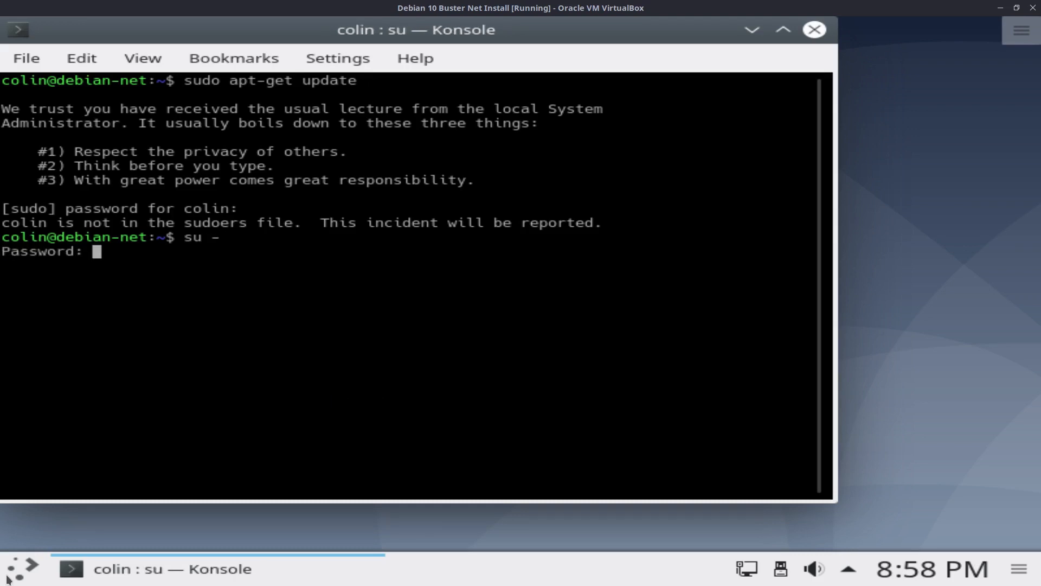
key(Return)
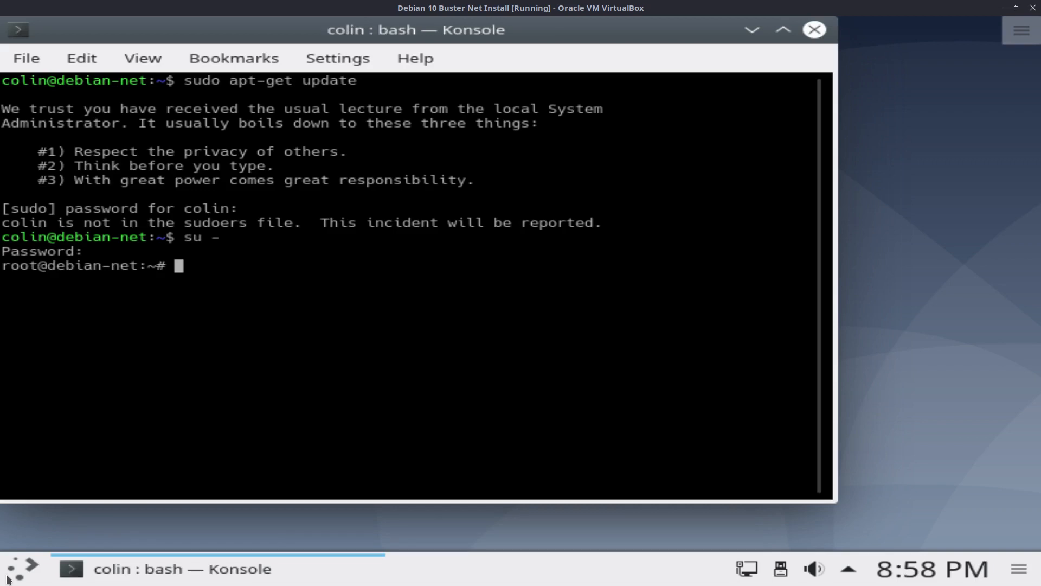
text(usermod )
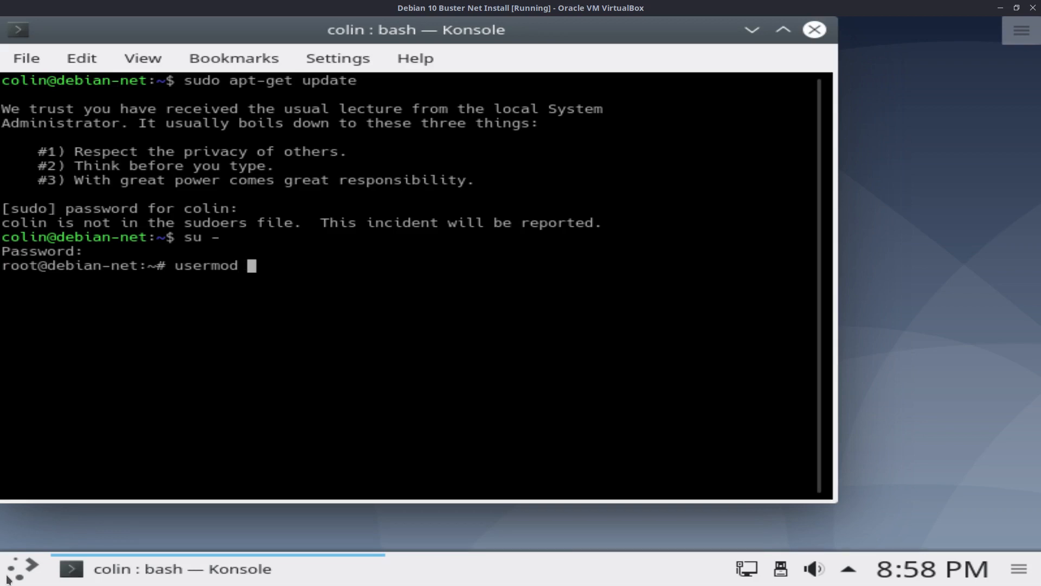
text(-a -G)
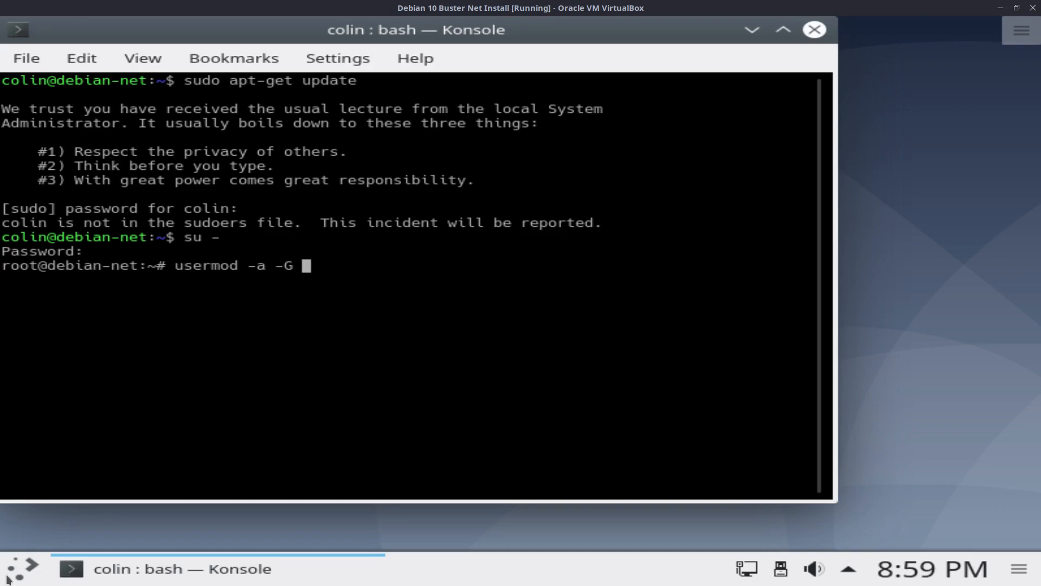
text( sudo colin)
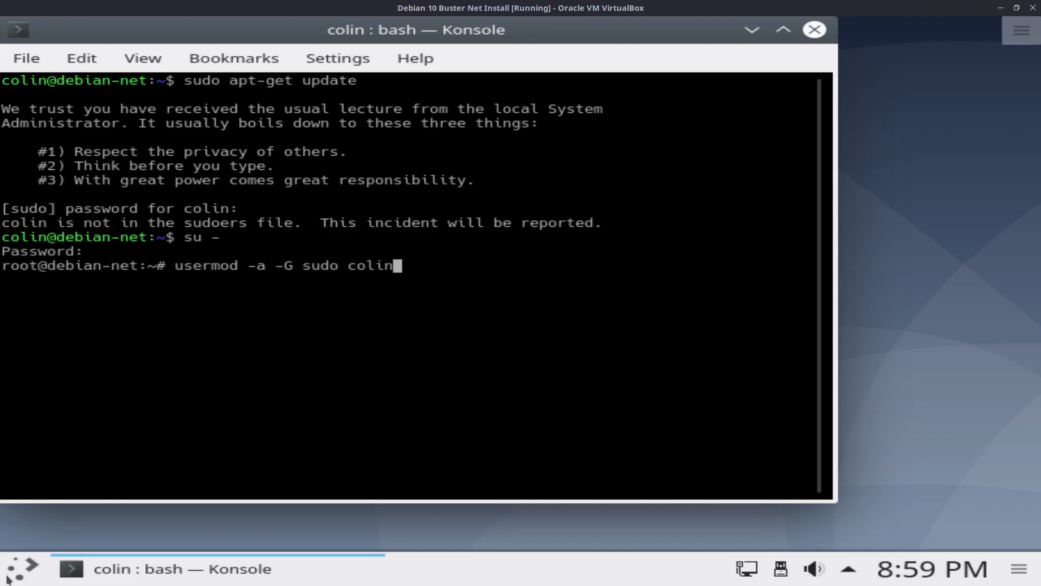
key(Return)
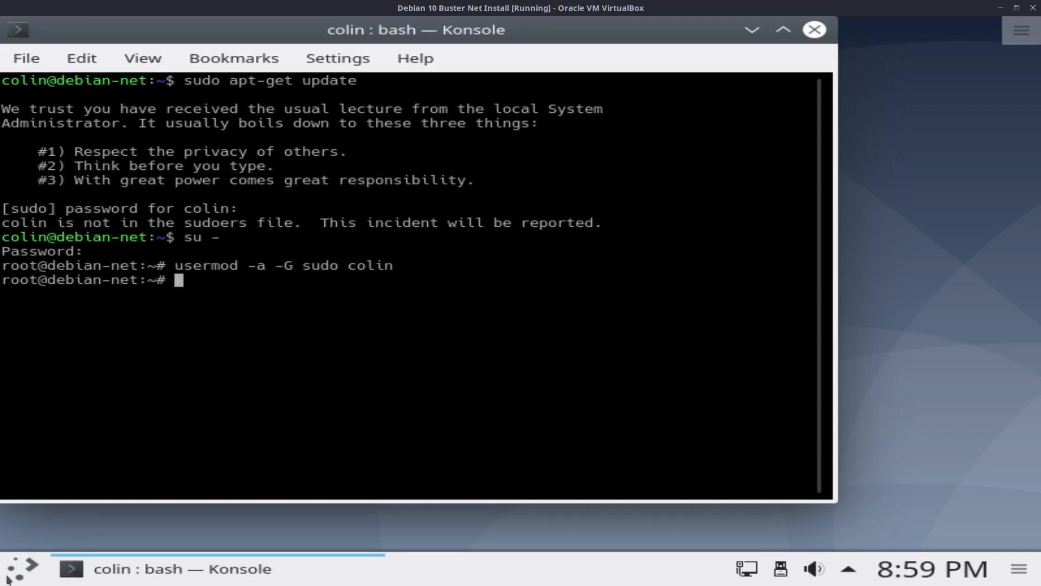
text(exit)
key(Return)
text(exit)
key(Return)
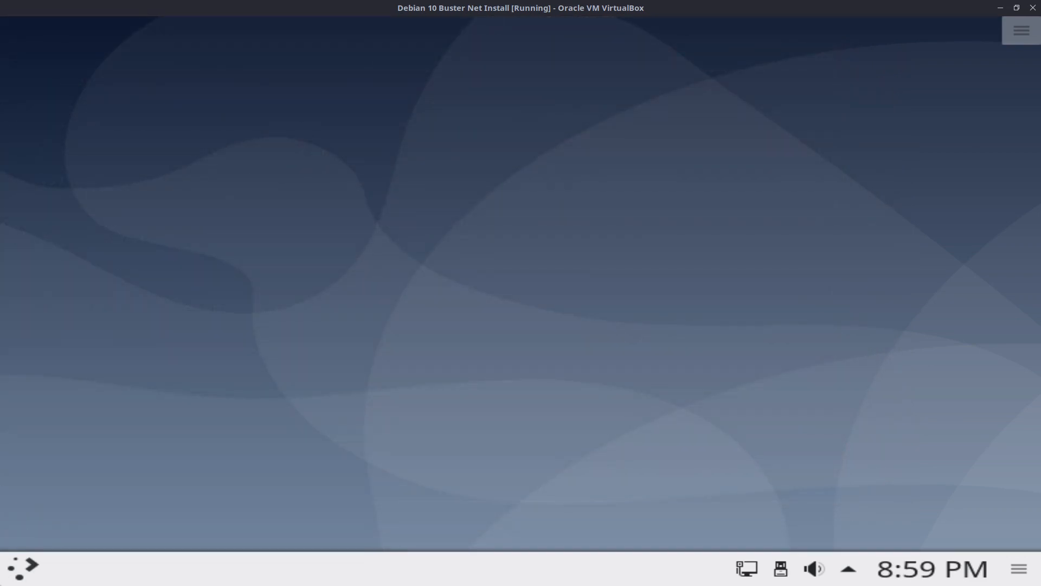
Step: Launch Konsole from the launcher search 'kons'
click(24, 573)
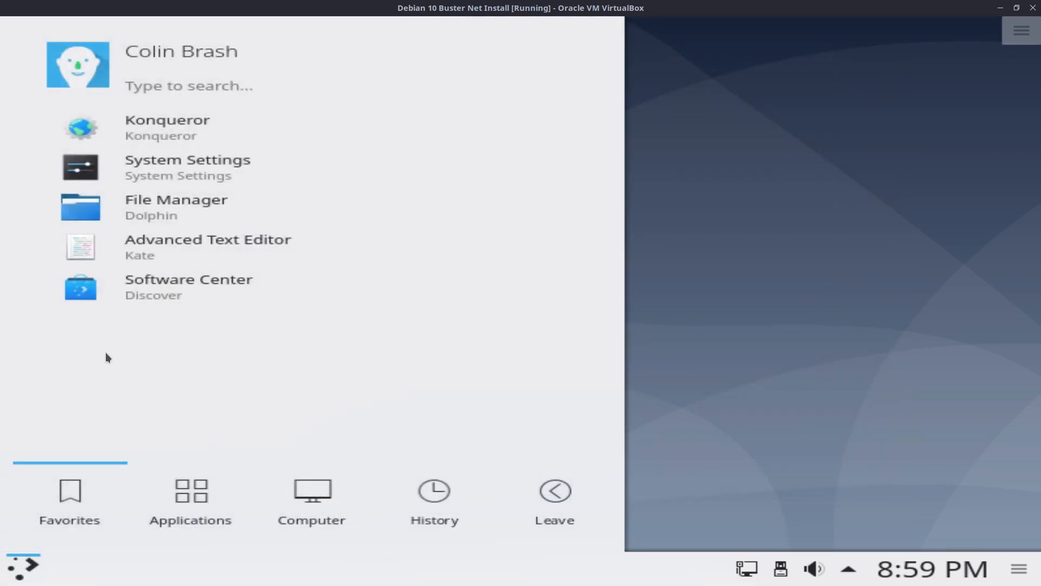
text(kon)
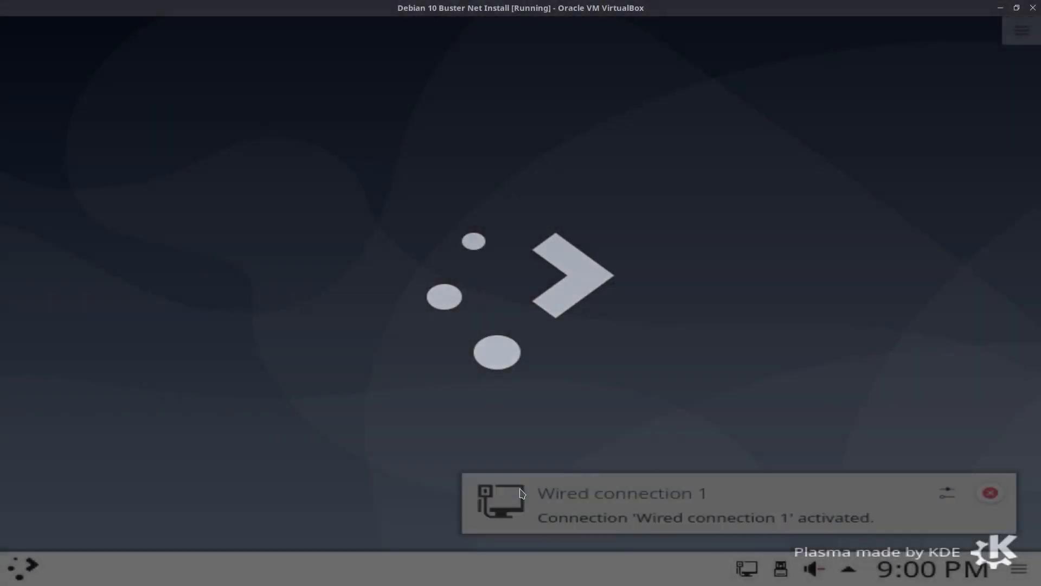
key(super)
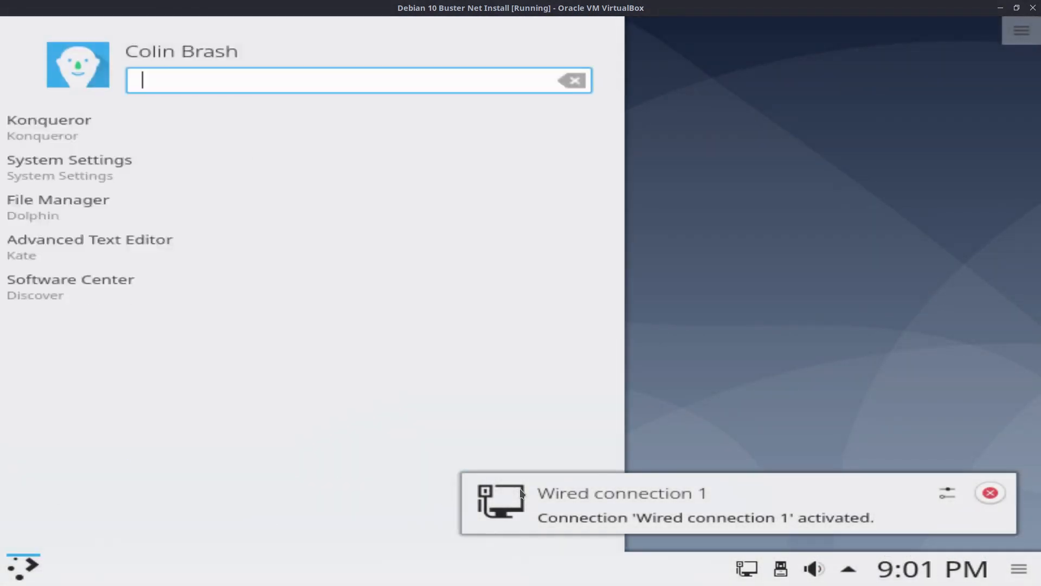
text(kons)
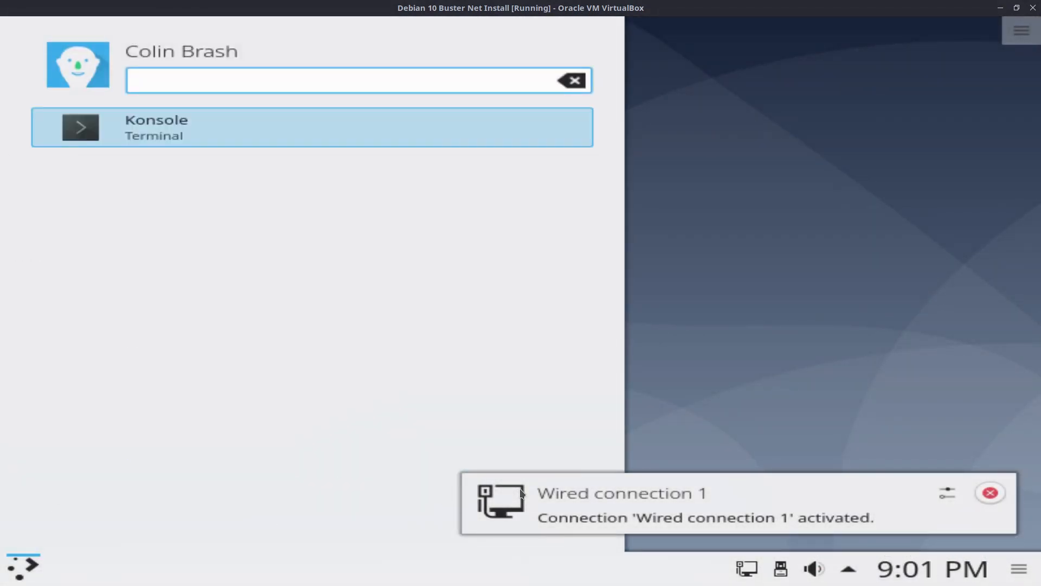
key(Return)
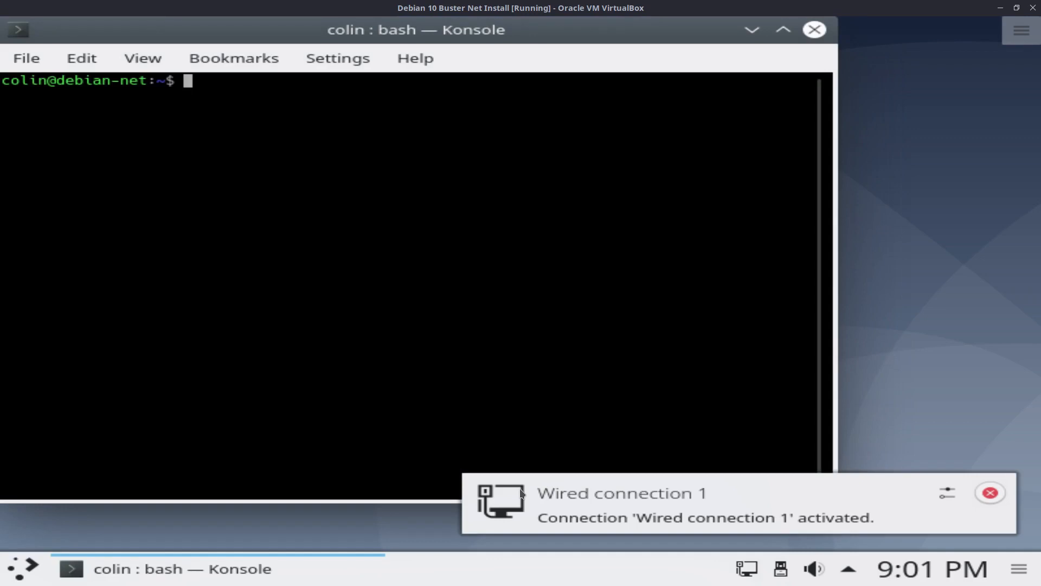
Step: Run sudo apt-get update with the account password, fetching 28.5 MB
text(suod)
key(BackSpace)
key(BackSpace)
text(do apt-ge)
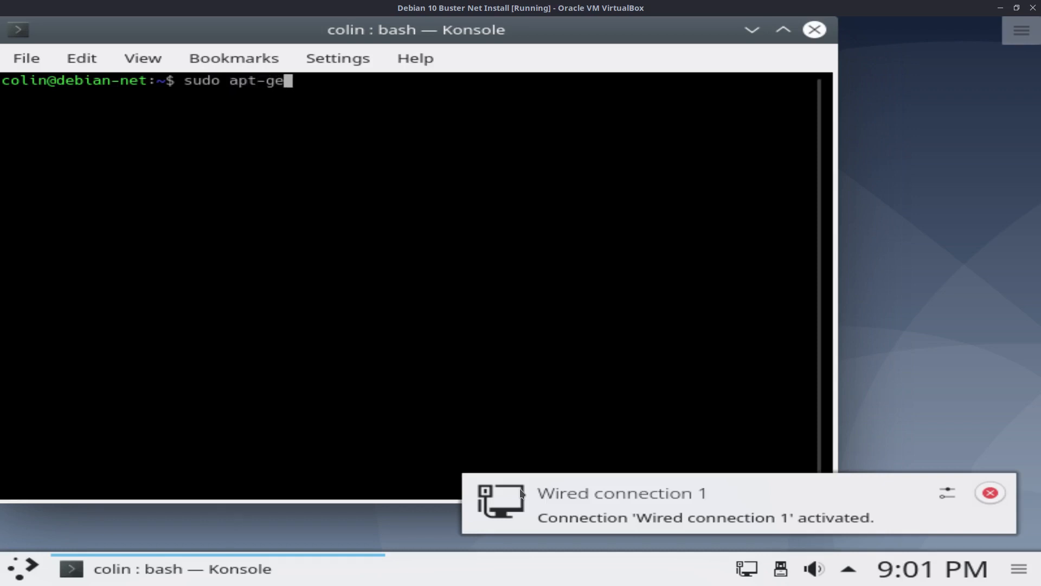
text(t update)
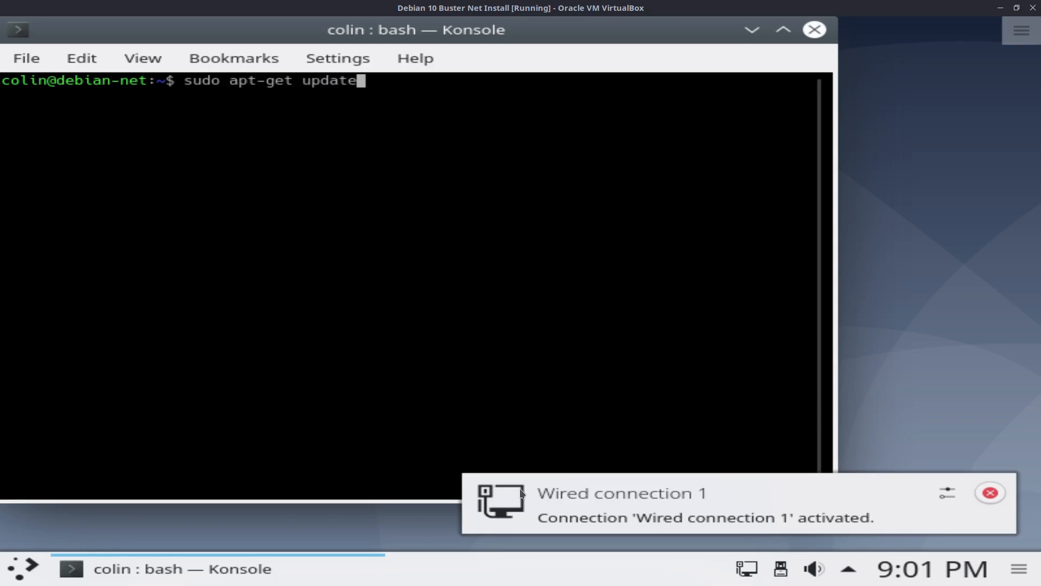
key(Return)
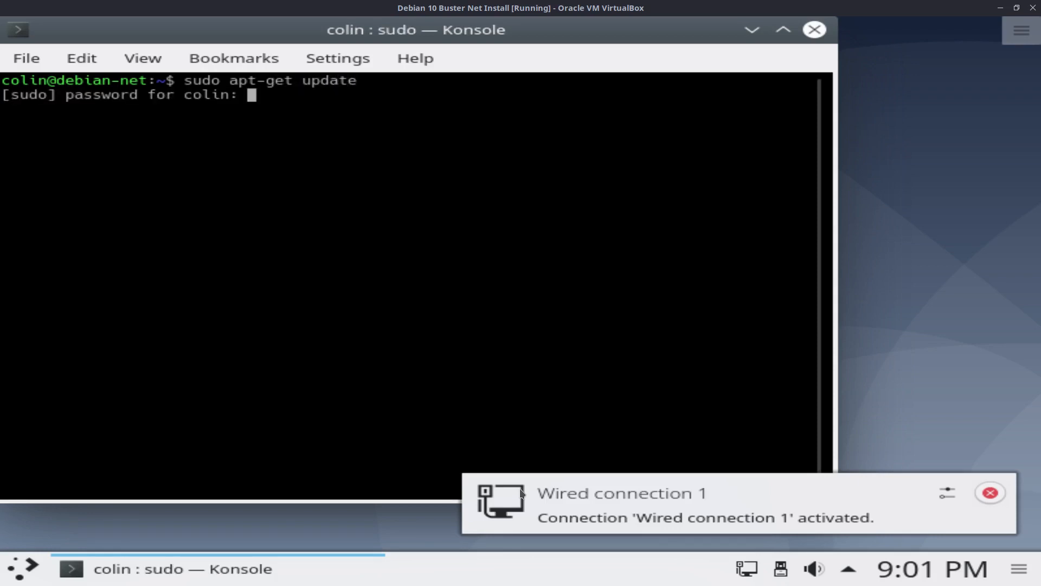
key(Return)
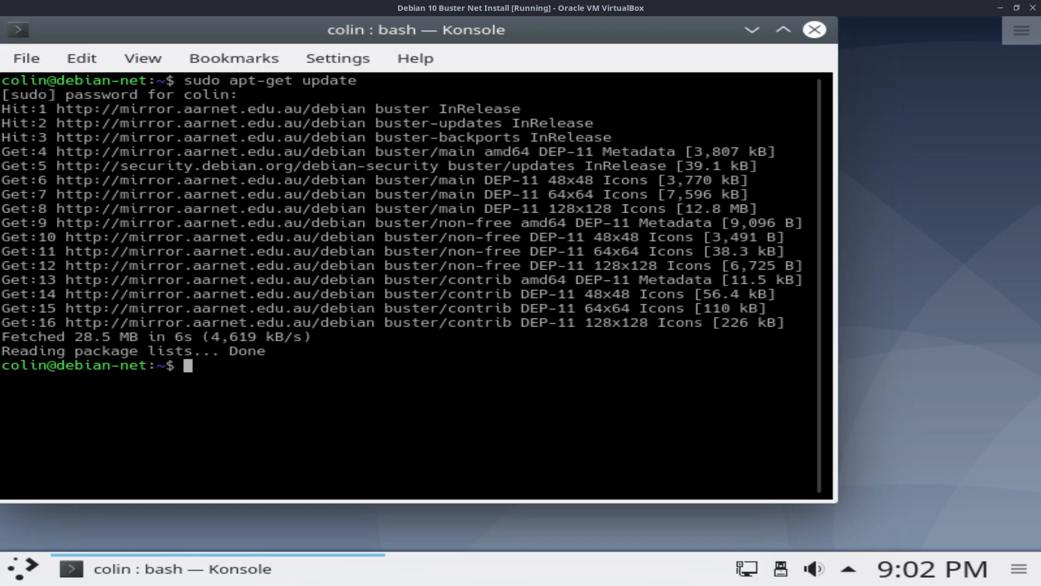
Step: Run sudo apt-get dist-upgrade, which reports 0 upgraded, then exit Konsole
text(sudo apt-get)
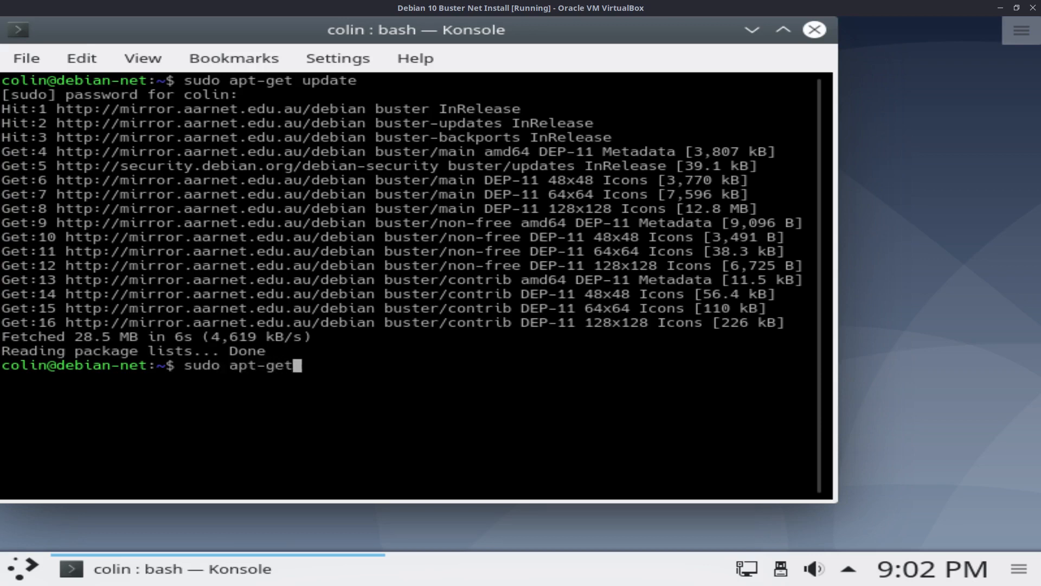
text( dist-)
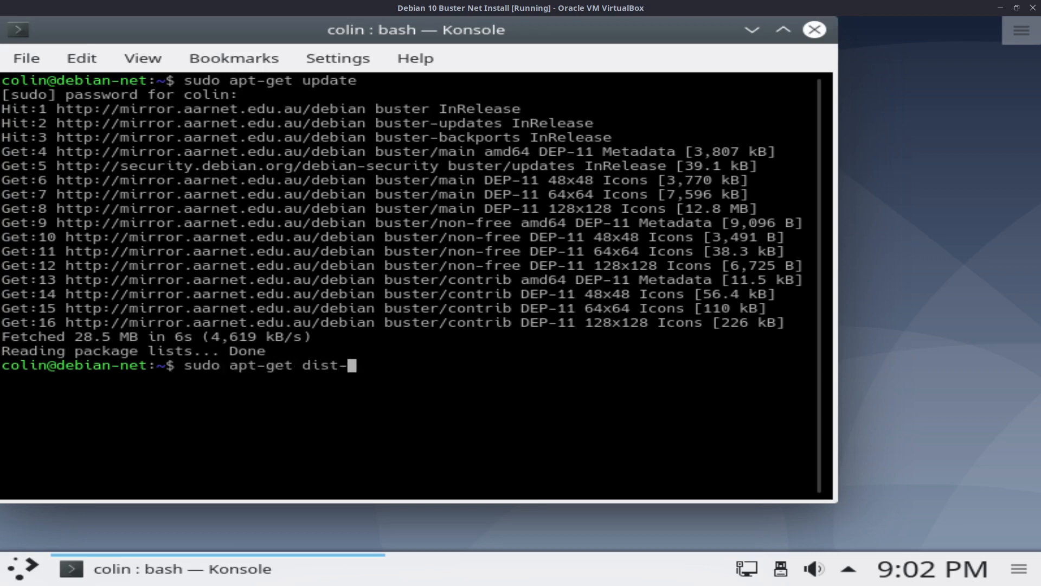
text(upgrade)
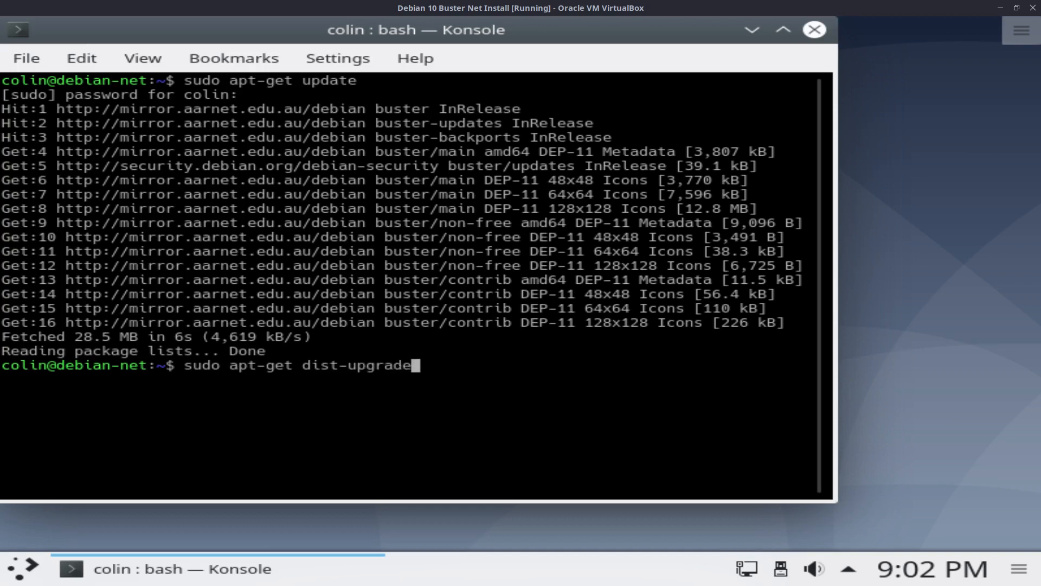
key(Return)
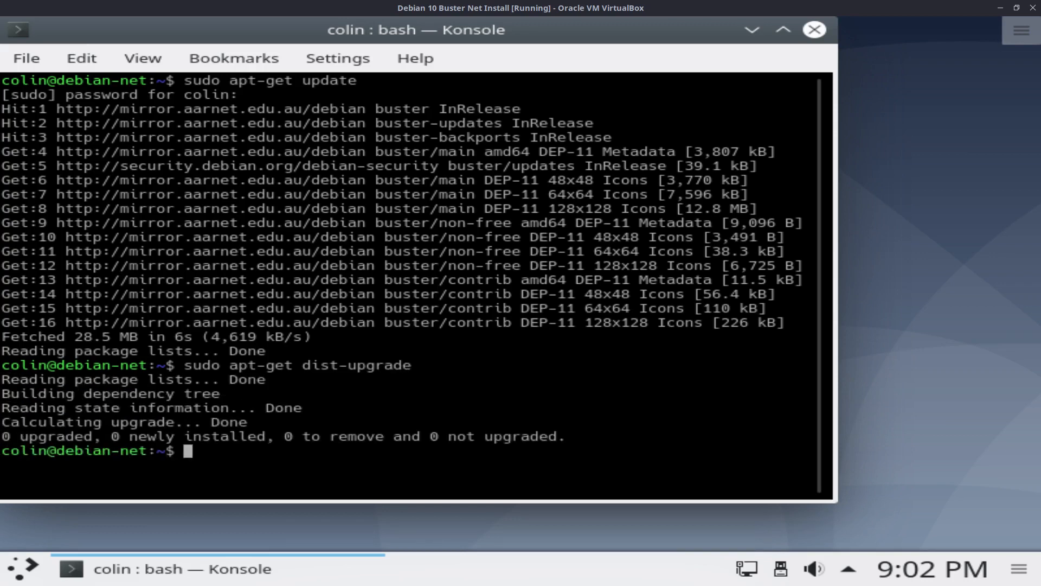
text(exit)
key(Return)
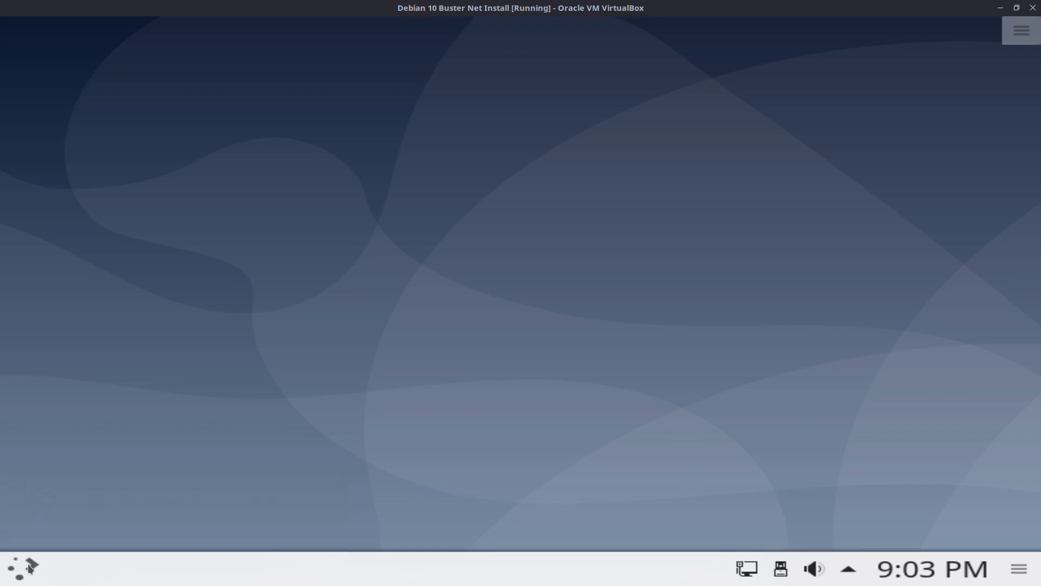
Step: Toggle full-screen off and on, then open the launcher, clear a 'ssystem' search, and reopen it on Favorites
key(Control_R+f)
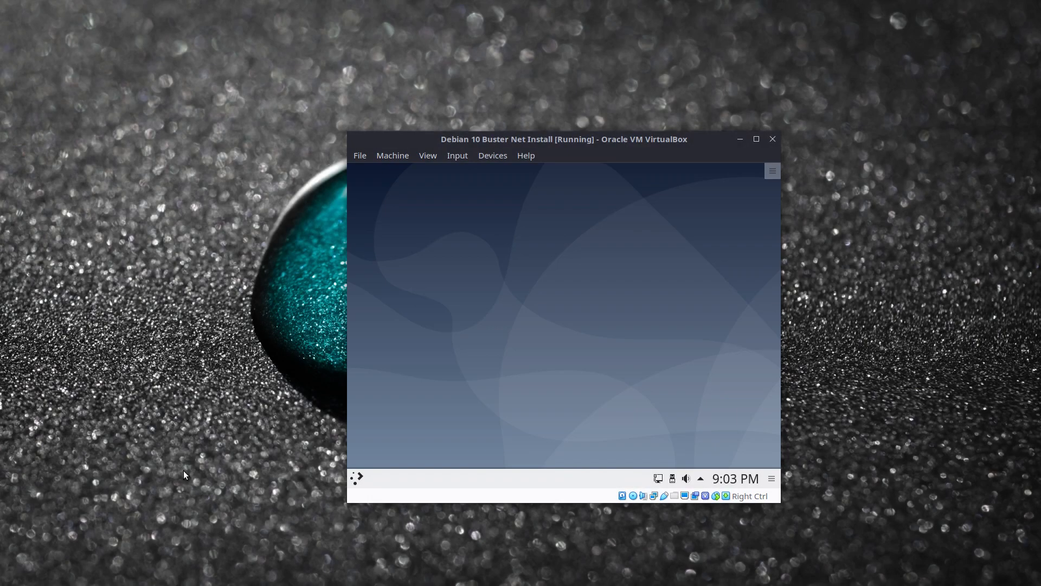
key(Control_R+f)
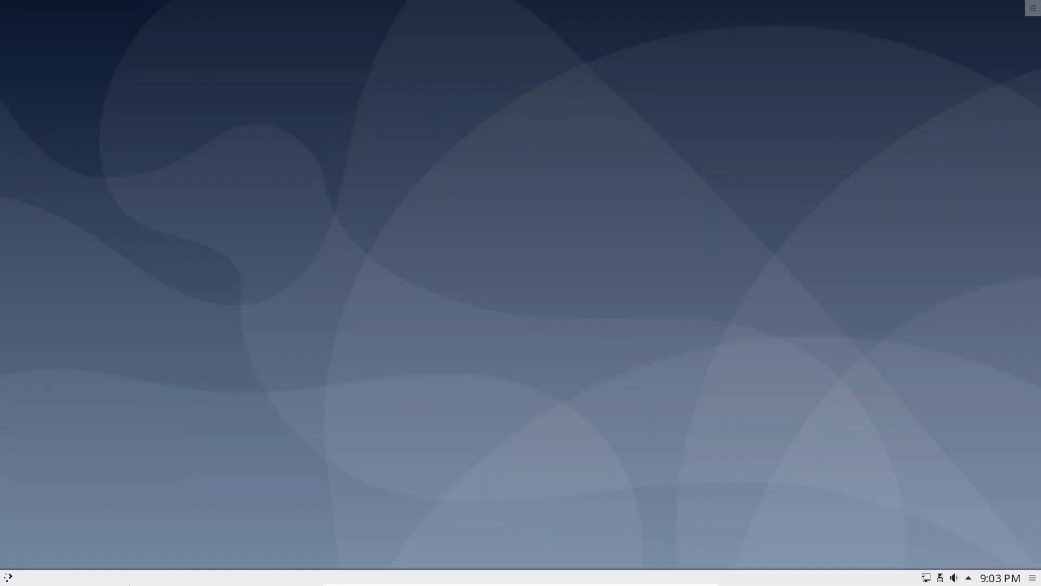
click(8, 577)
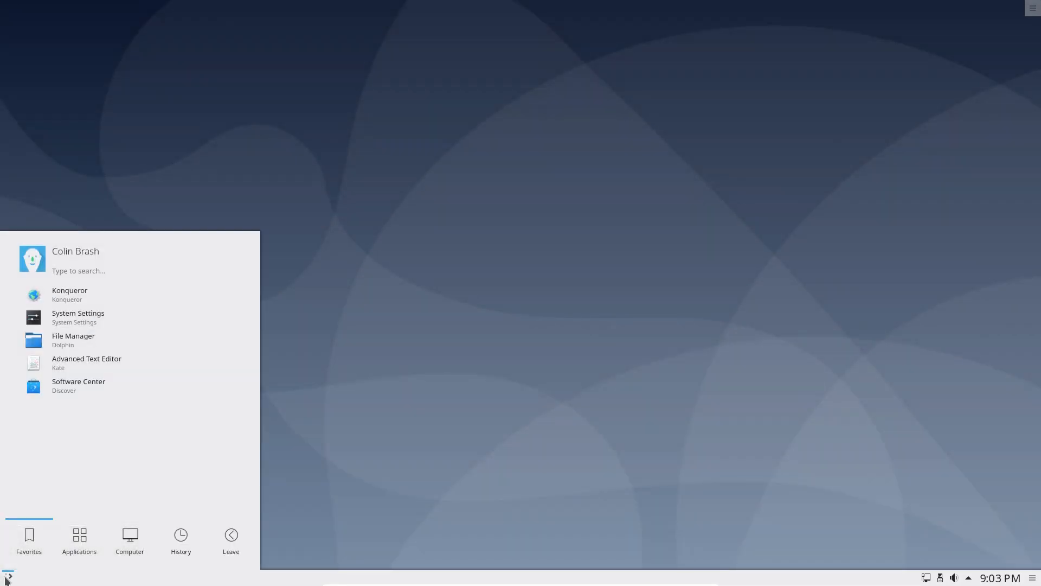
text(s)
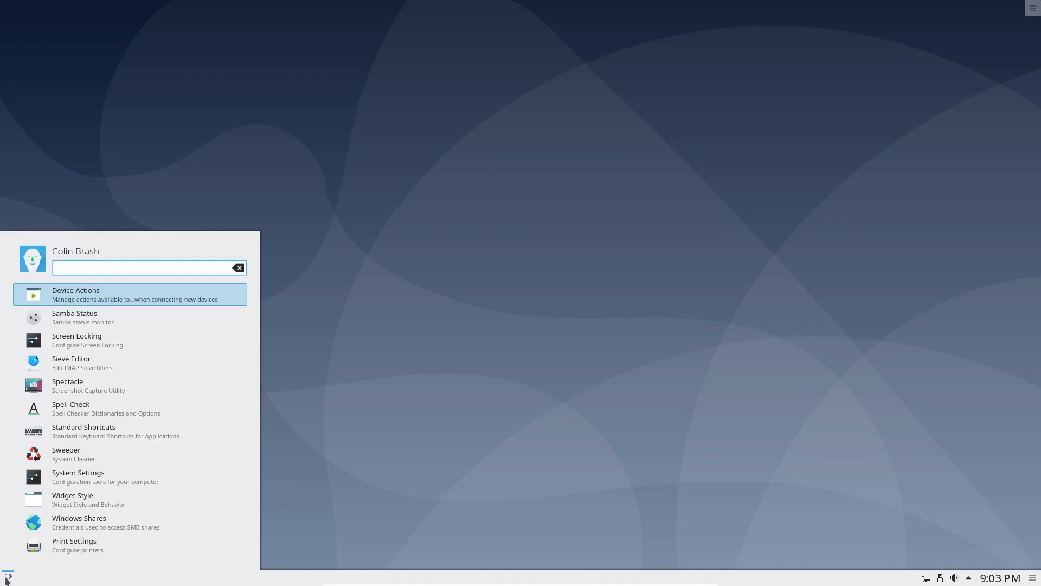
text(system)
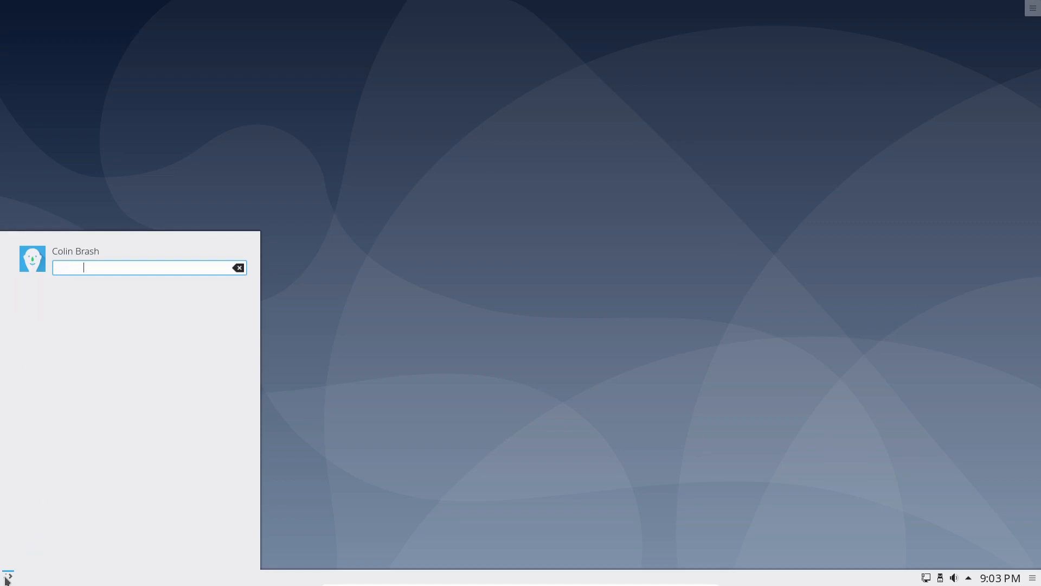
key(BackSpace)
key(BackSpace)
key(BackSpace)
key(BackSpace)
key(BackSpace)
key(BackSpace)
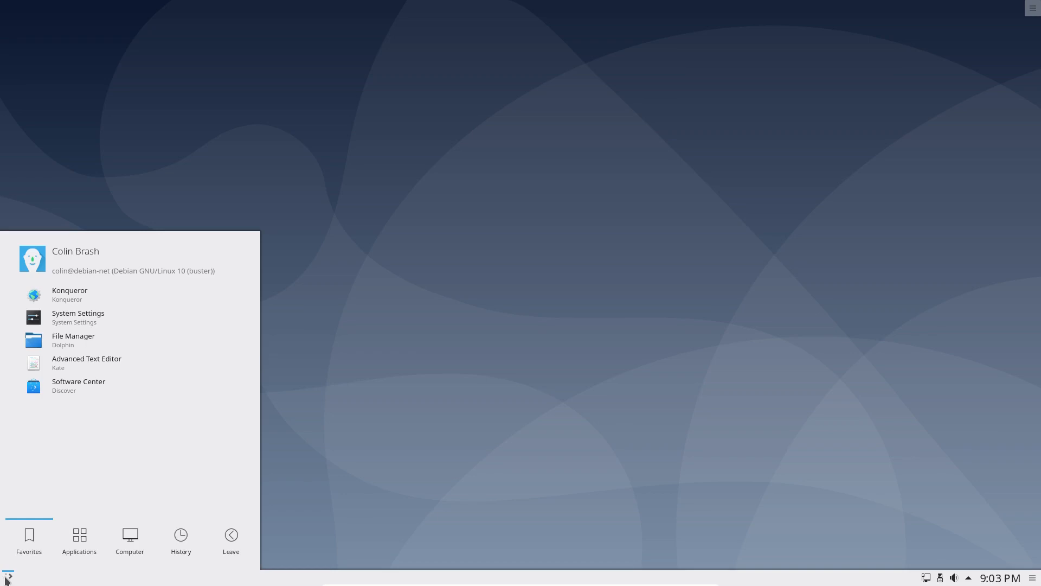
click(6, 579)
click(5, 579)
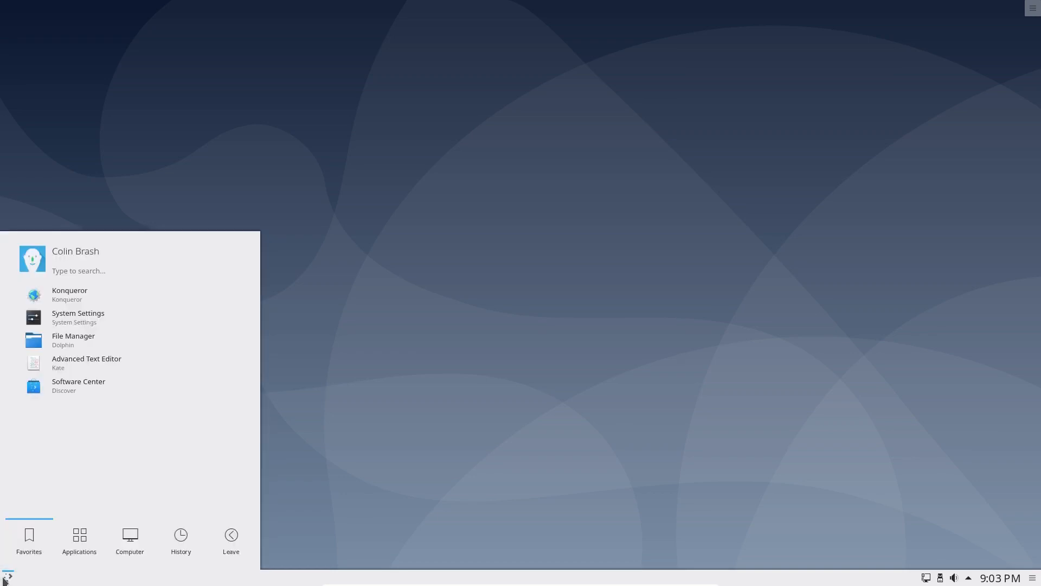
Step: In System Settings Workspace Theme, select and apply the Breeze Dark look-and-feel
click(81, 317)
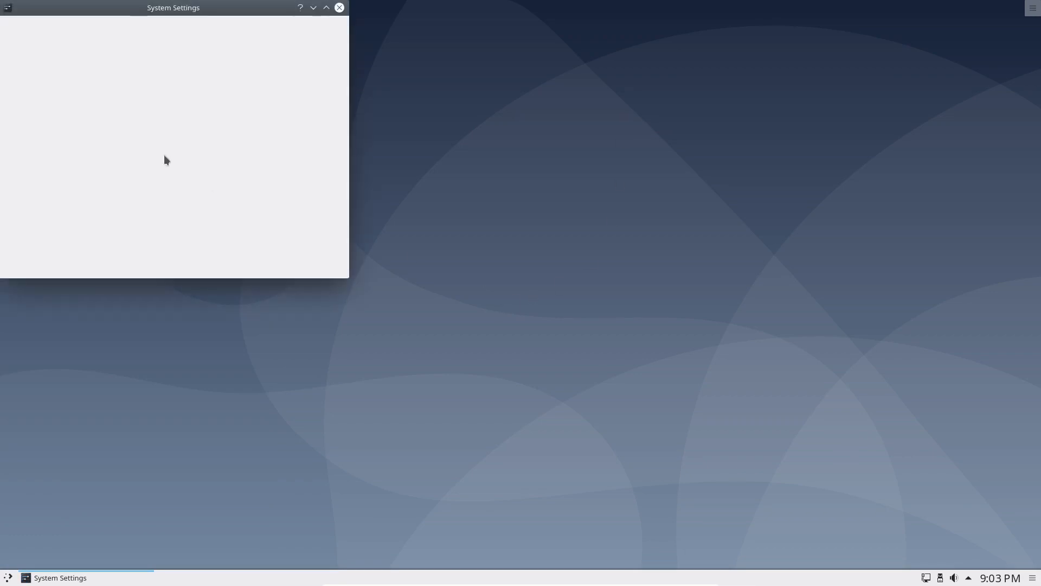
drag(163, 7, 557, 83)
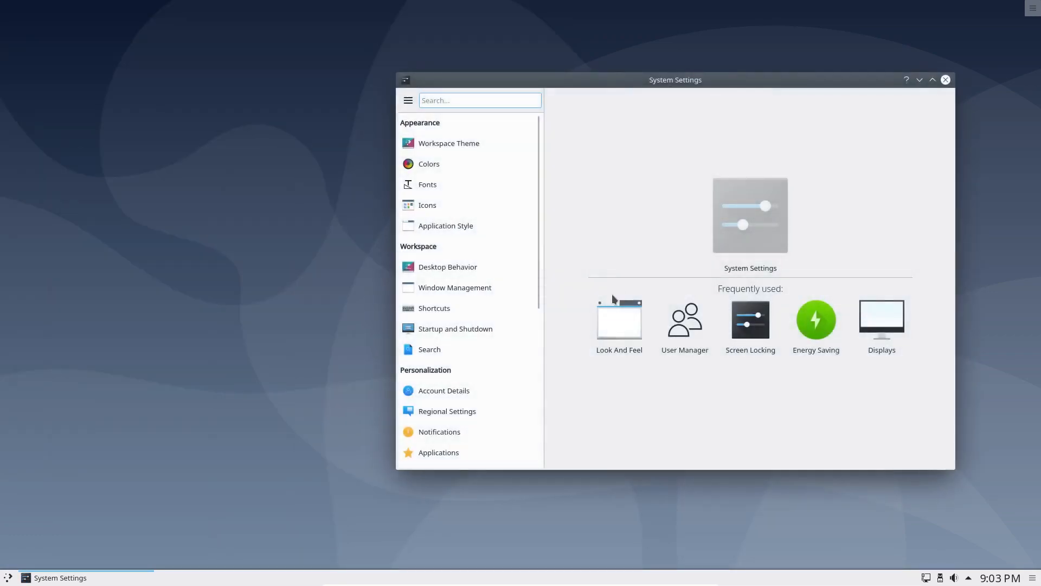
click(449, 143)
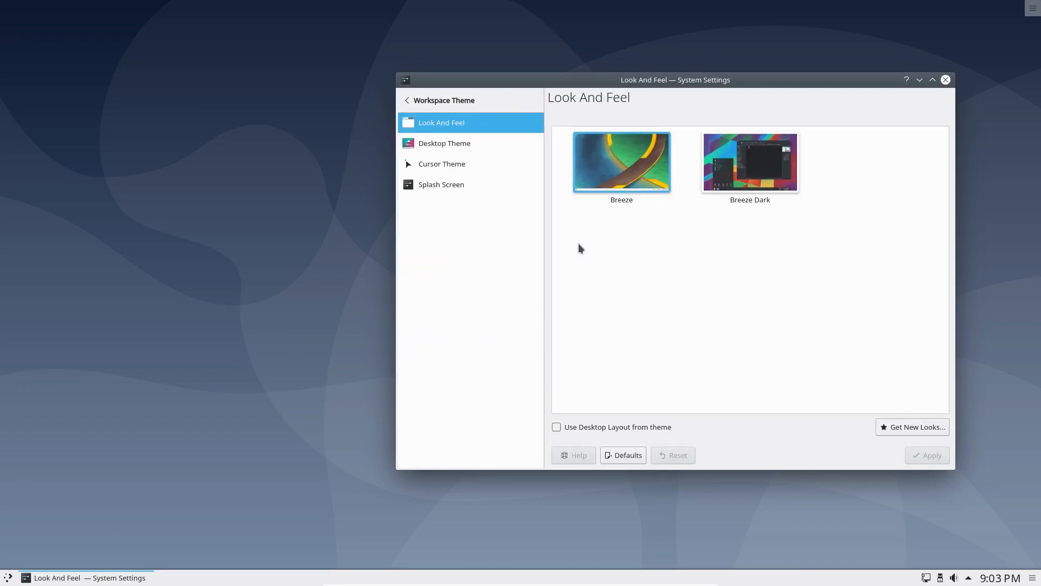
click(772, 169)
click(917, 458)
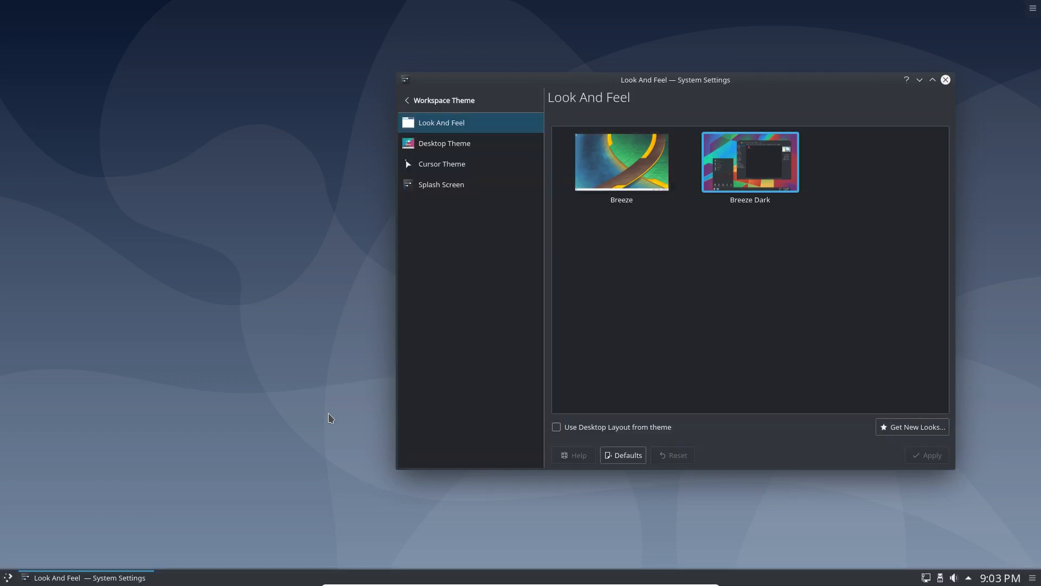
Step: Open the launcher, clear a 'syn' search, close it, and move System Settings left
click(13, 579)
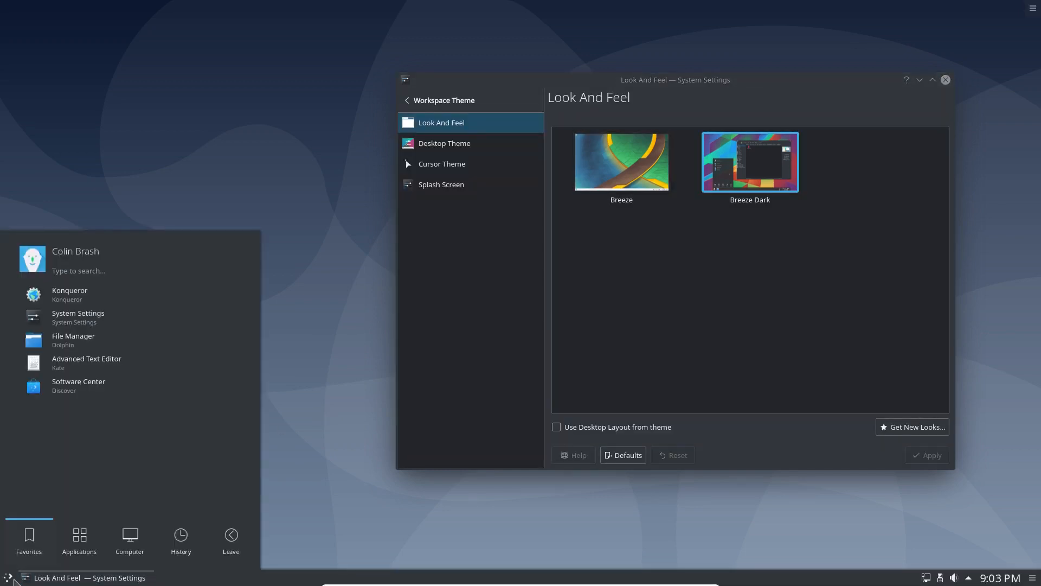
text(syn)
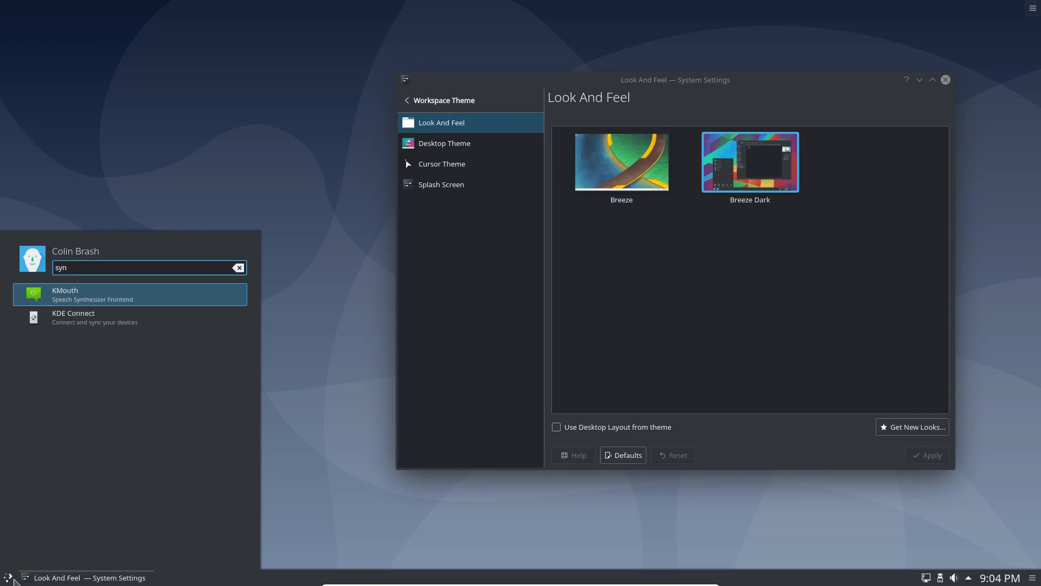
key(BackSpace)
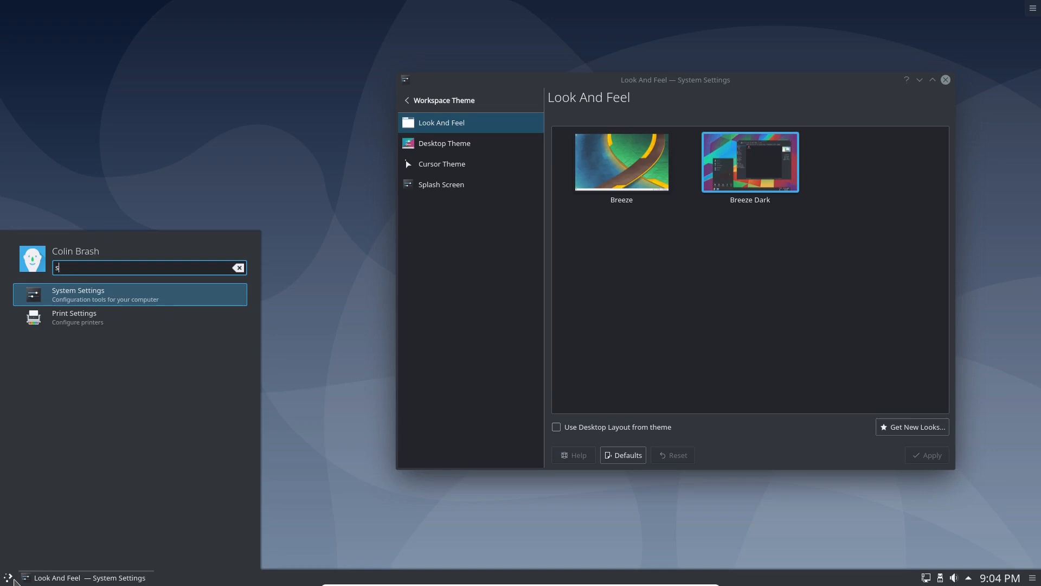
key(BackSpace)
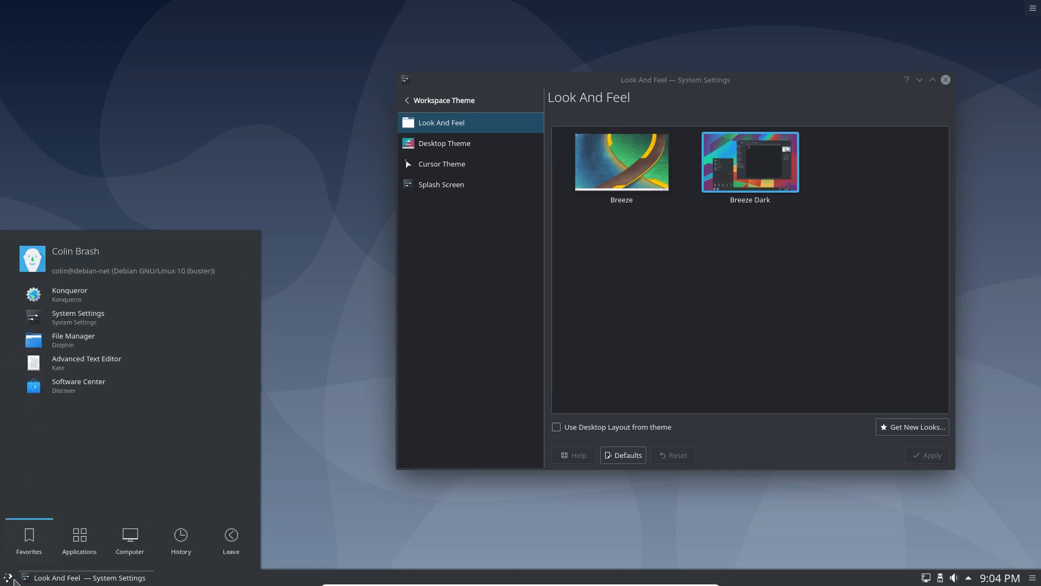
click(14, 579)
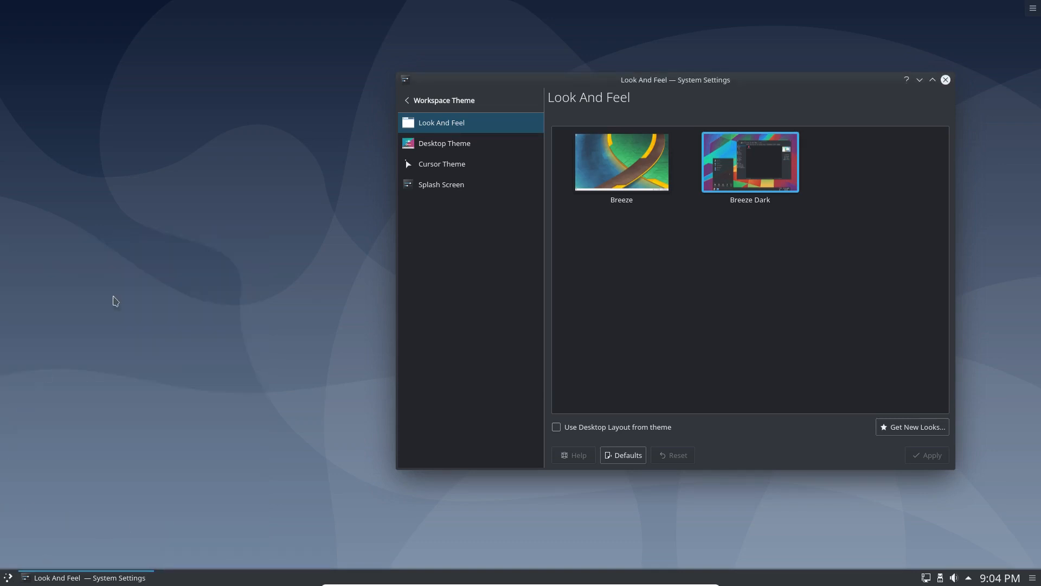
drag(781, 81, 595, 73)
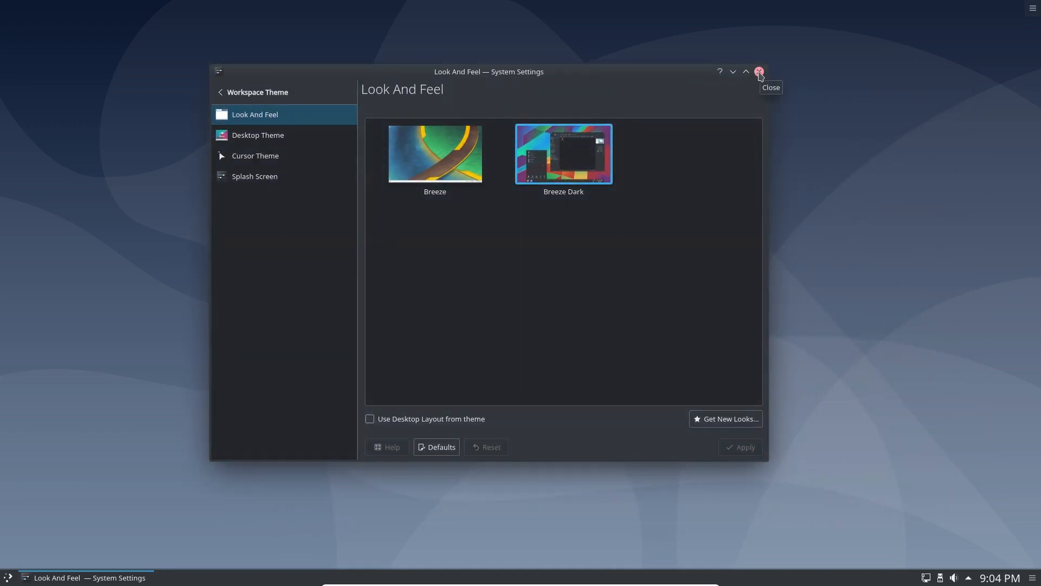
Step: Close the System Settings window, then open and dismiss the application launcher
click(759, 72)
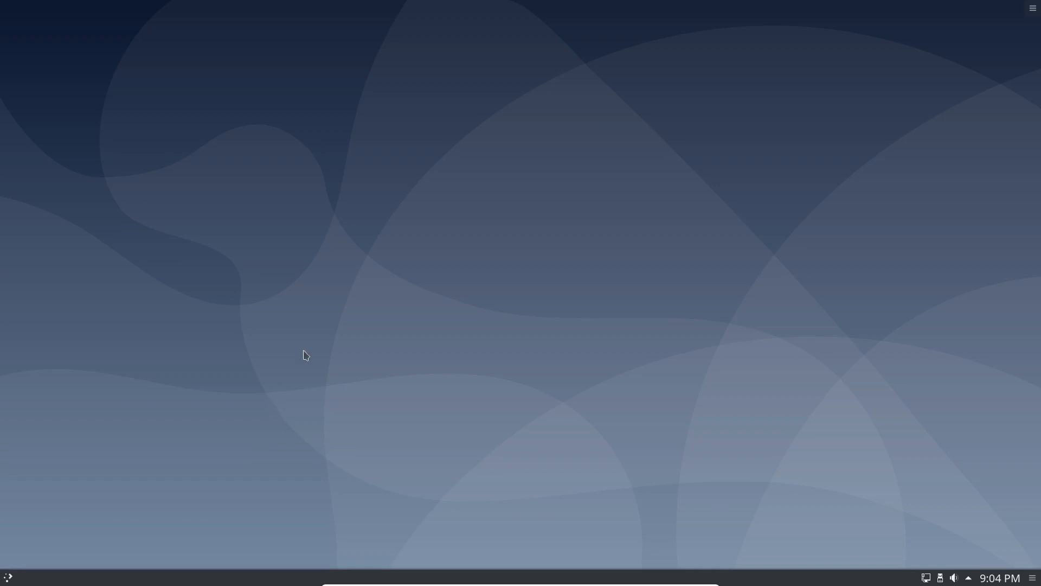
click(5, 580)
click(396, 404)
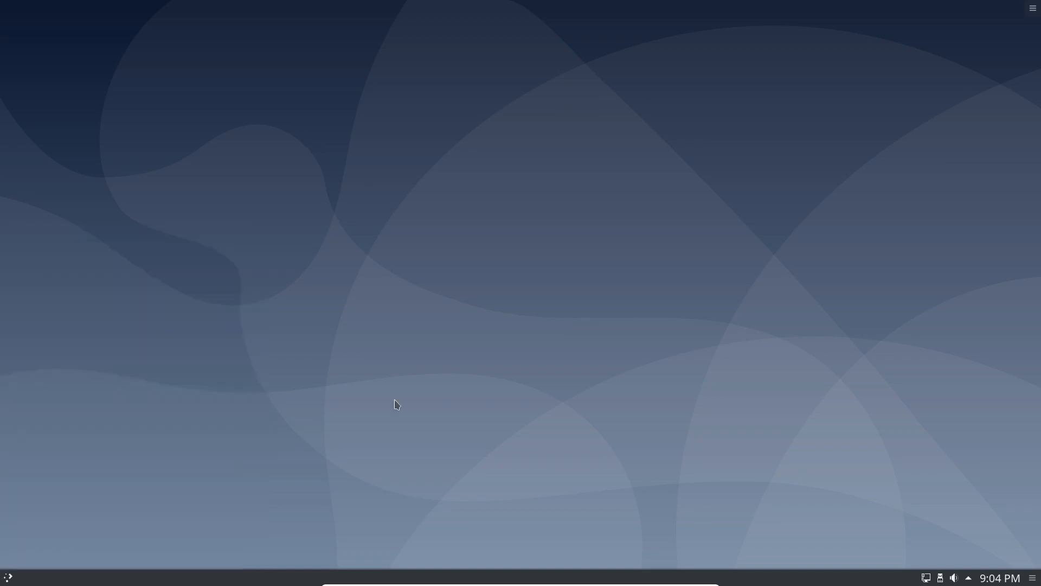